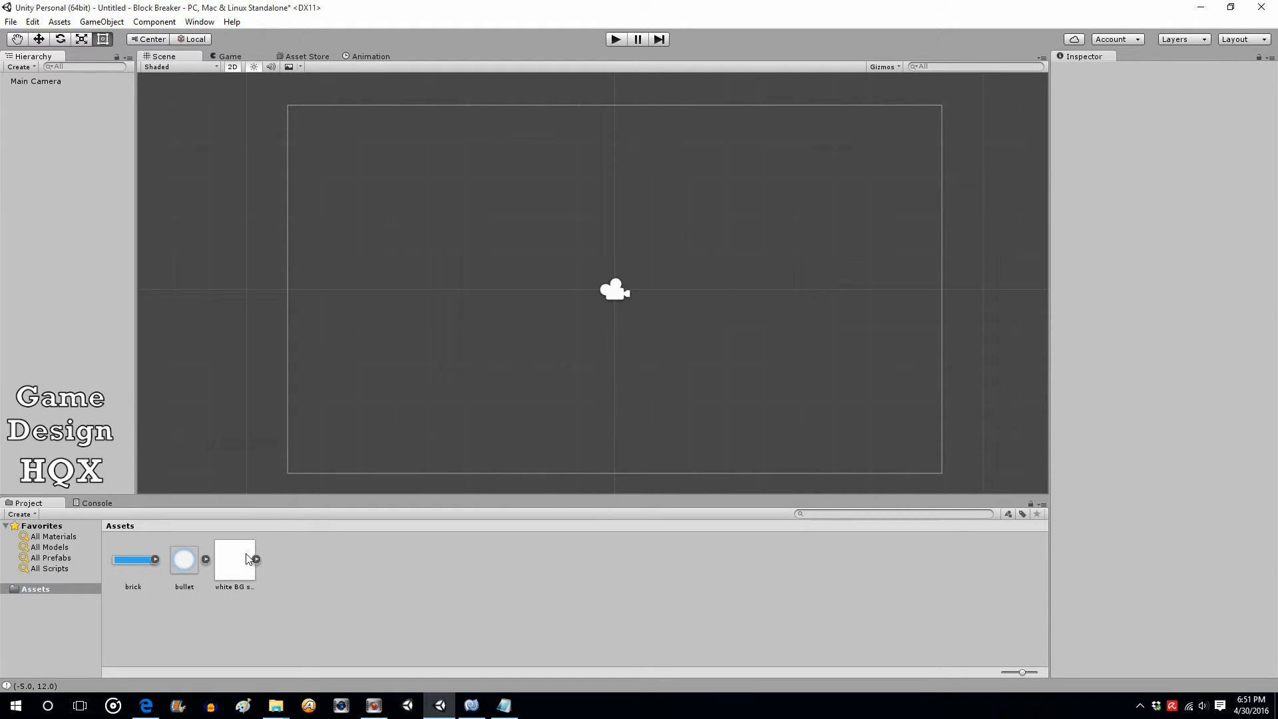
Add the white BG small sprite to the scene and set its scale to X 0.5 and Y 11.
{"action": "left_click_drag", "start_coordinate": [243, 573], "coordinate": [35, 185]}
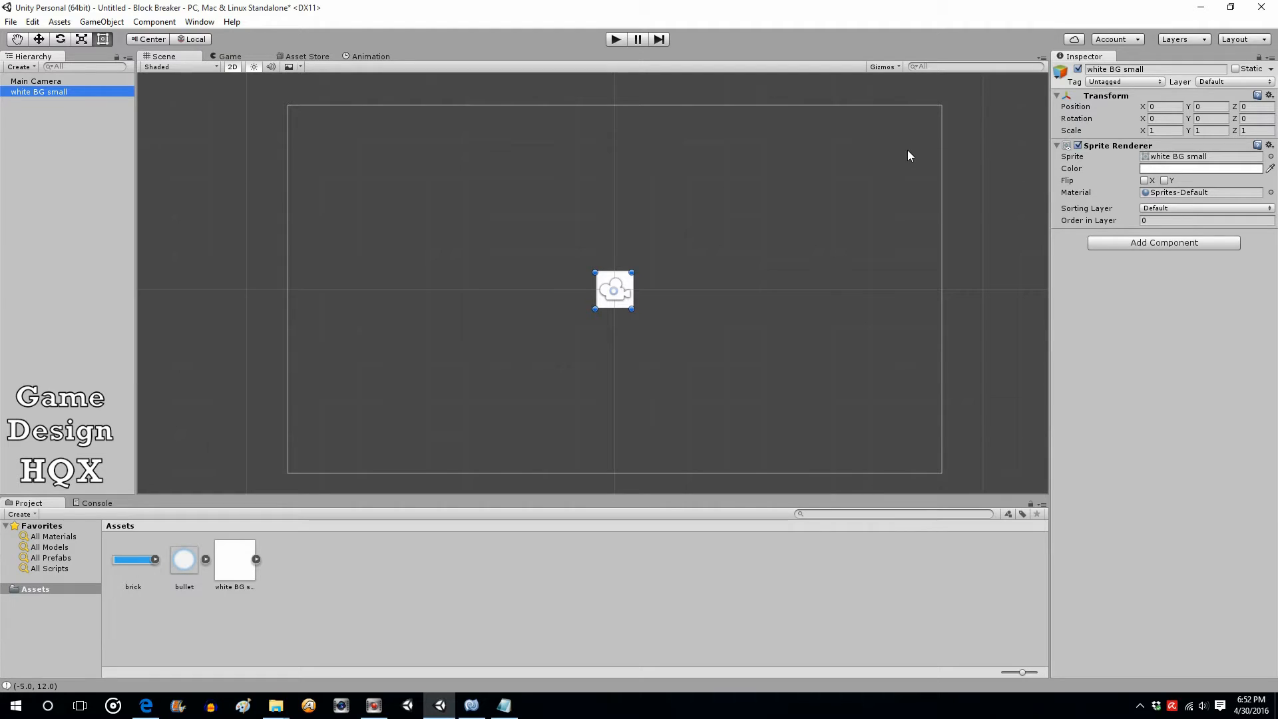
{"action": "left_click", "coordinate": [1164, 130]}
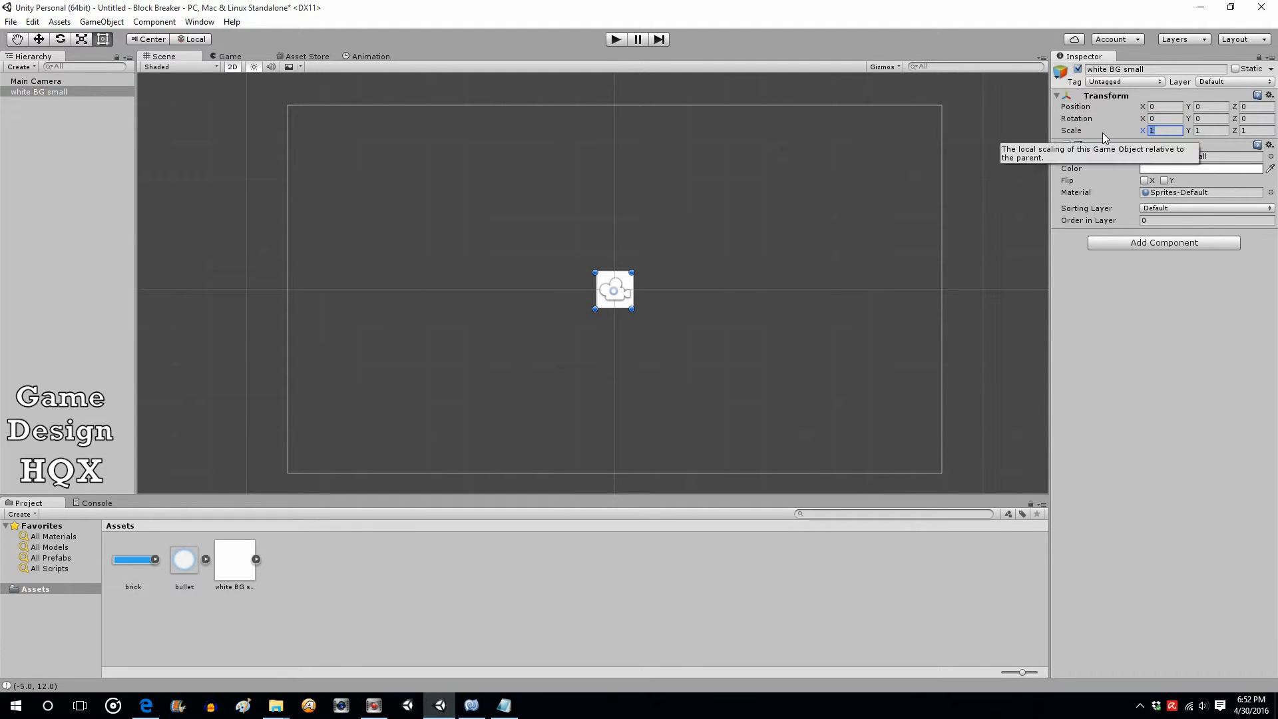
{"action": "type", "text": ".5"}
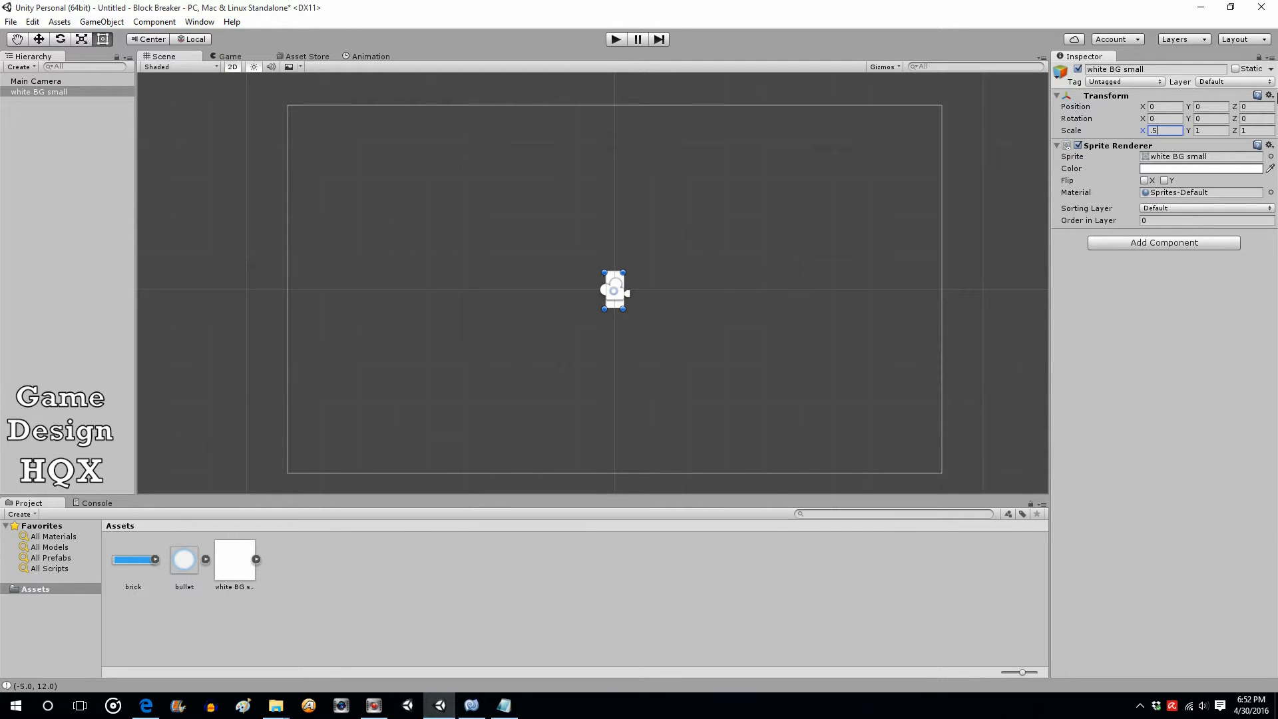
{"action": "left_click", "coordinate": [1222, 131]}
{"action": "type", "text": "12"}
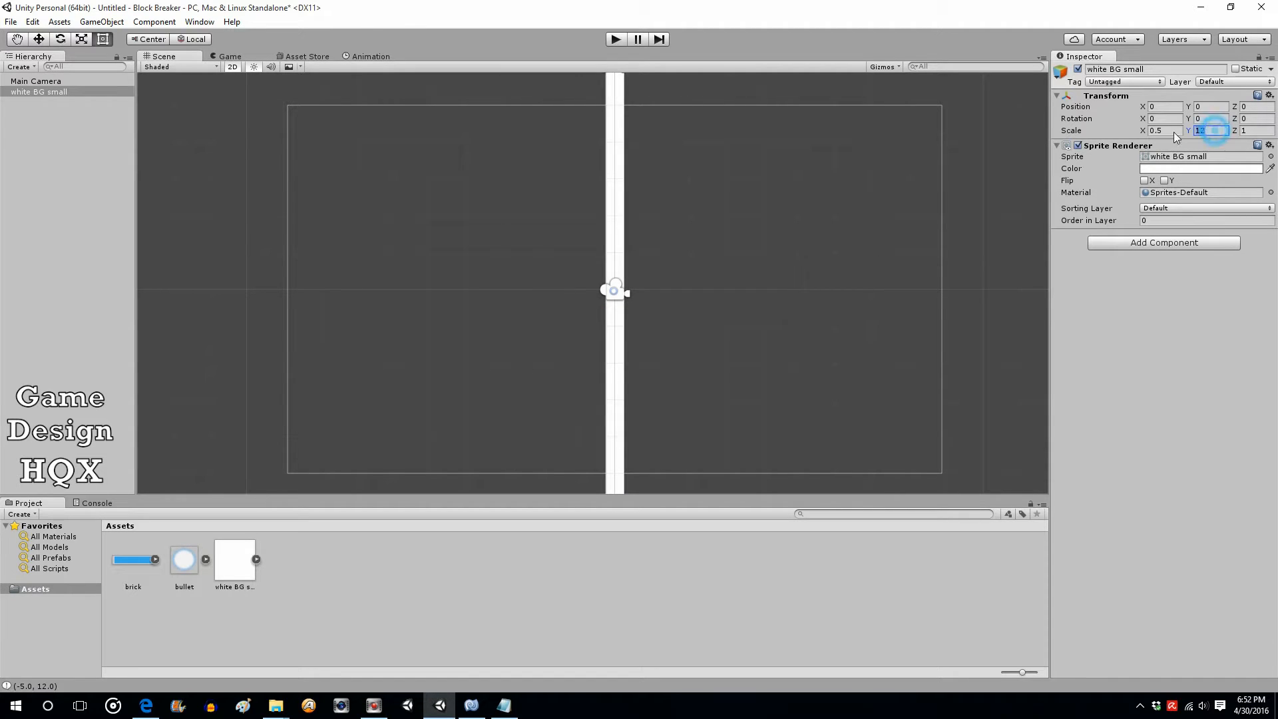
{"action": "key", "text": "BackSpace"}
{"action": "type", "text": "0"}
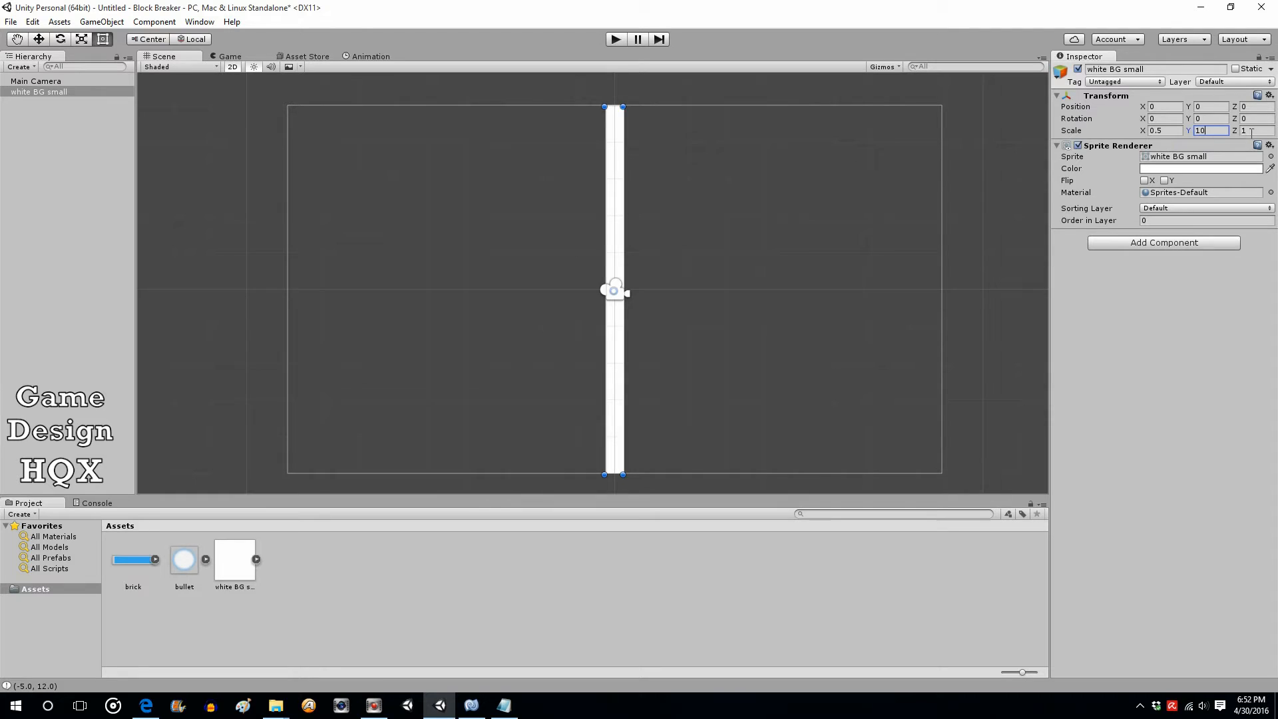
{"action": "key", "text": "BackSpace"}
{"action": "type", "text": "1"}
Move the tall white bar onto the left edge of the camera frame, at about X -8.87.
{"action": "left_click", "coordinate": [38, 38]}
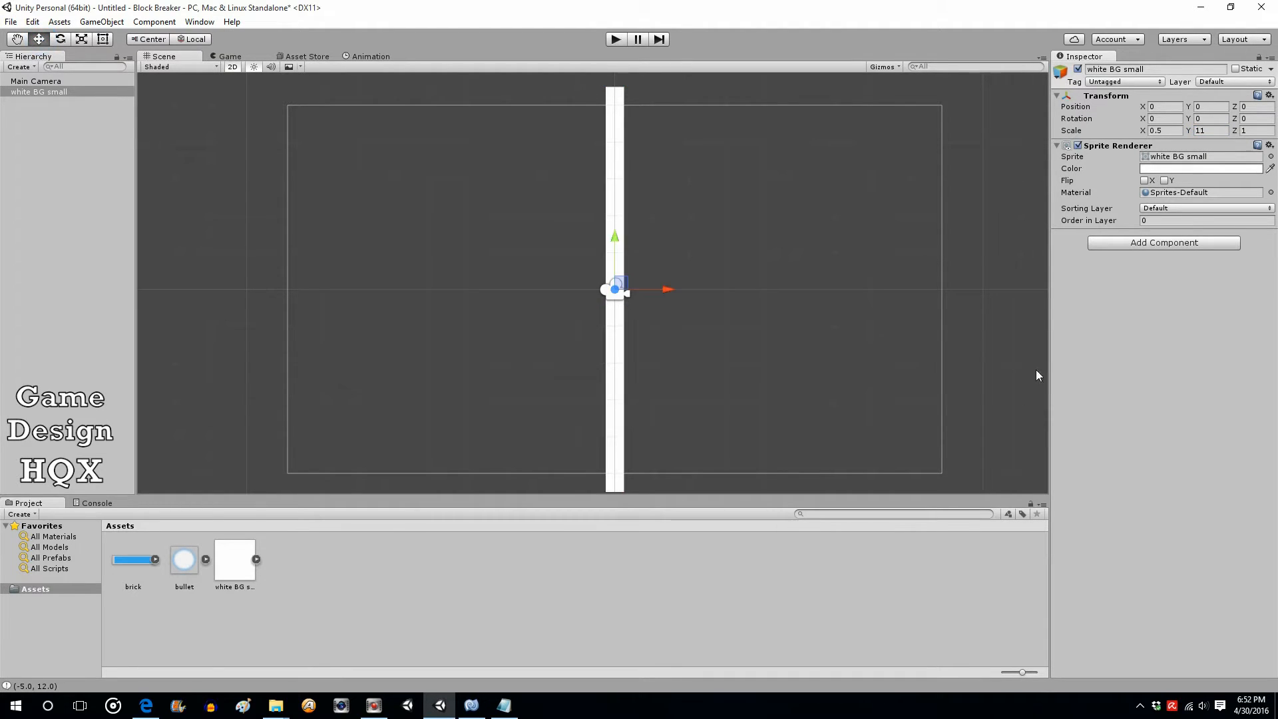
{"action": "left_click_drag", "start_coordinate": [665, 283], "coordinate": [321, 284]}
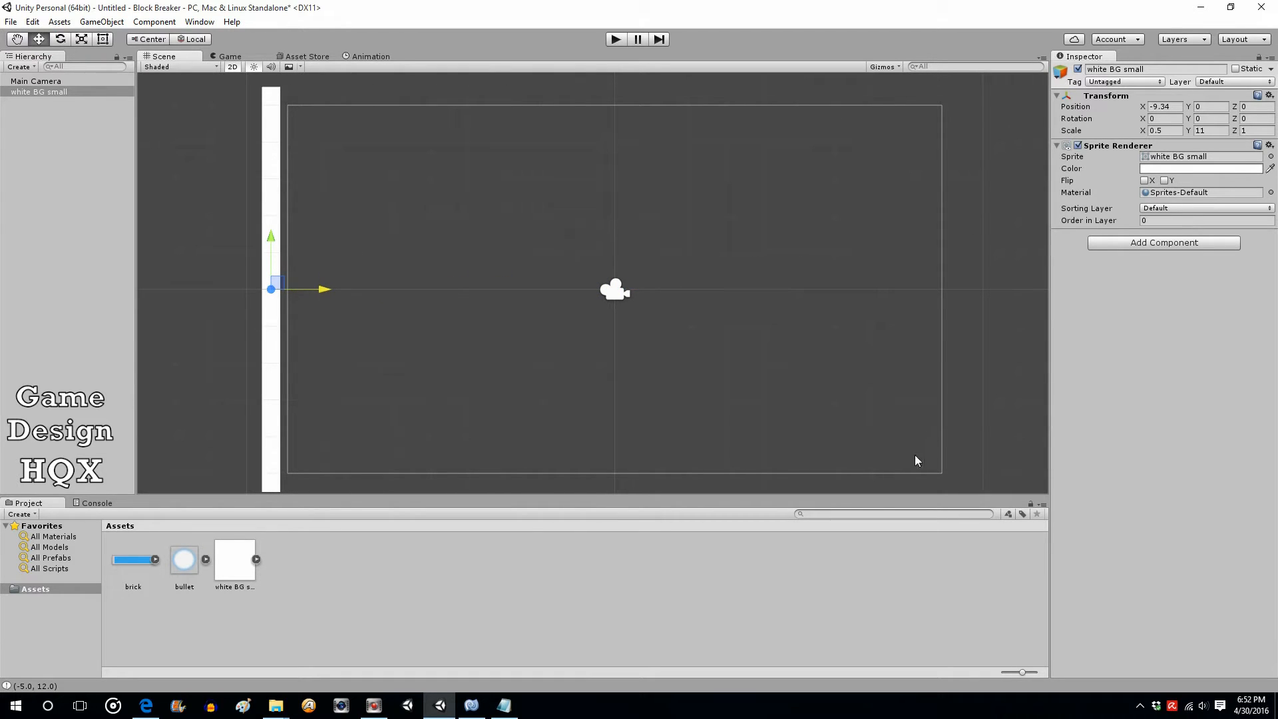
{"action": "left_click_drag", "start_coordinate": [327, 298], "coordinate": [344, 293]}
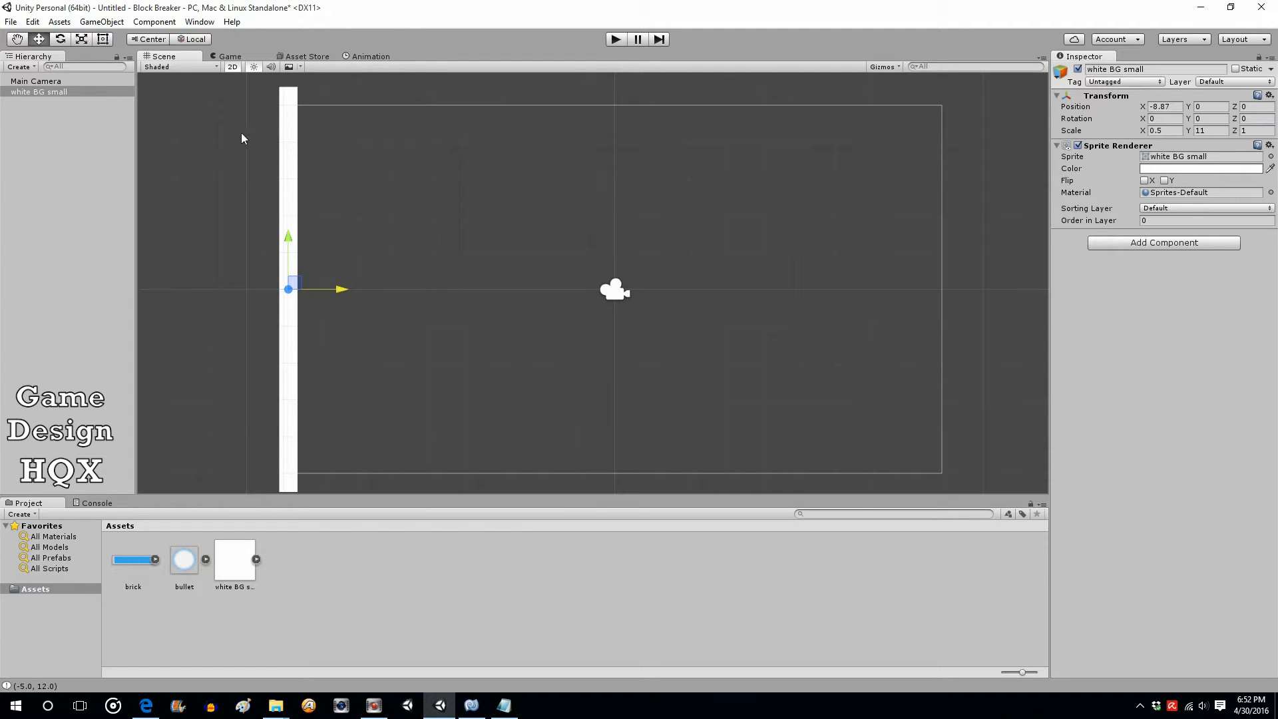
Rename the white BG small object as leftborder.
{"action": "left_click", "coordinate": [76, 92]}
{"action": "left_click", "coordinate": [78, 91]}
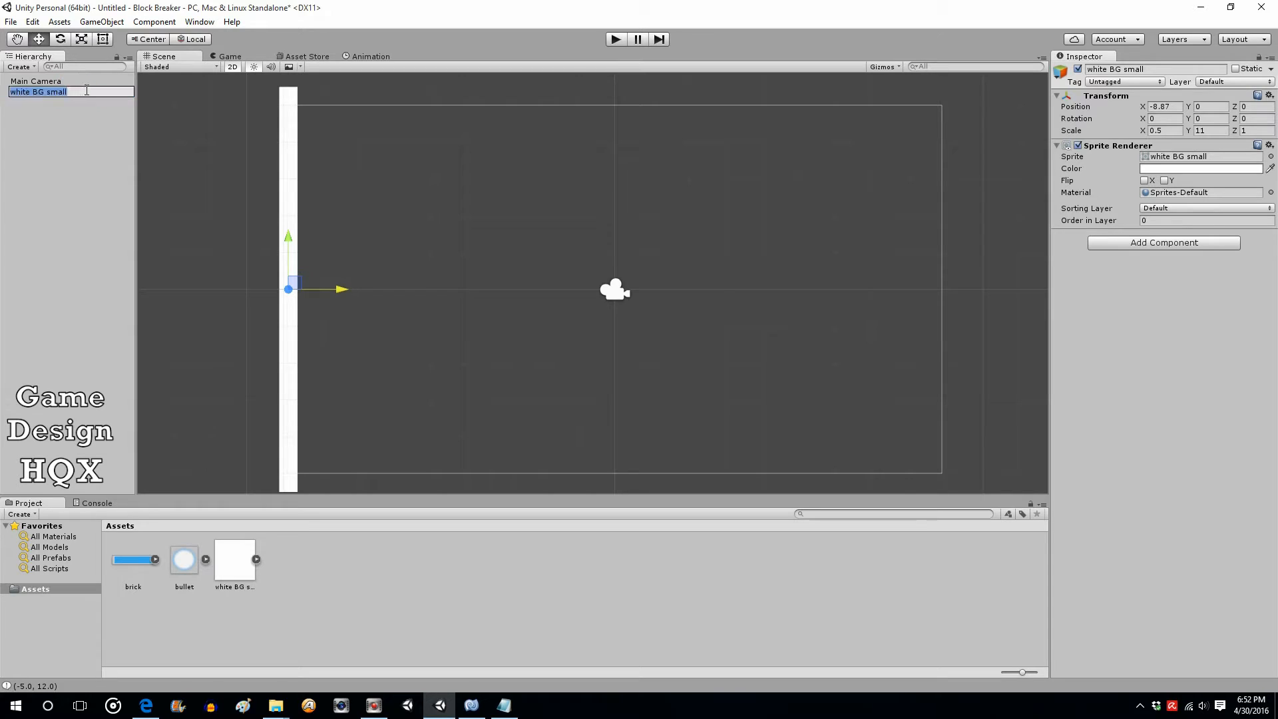
{"action": "type", "text": "leftborder"}
{"action": "left_click", "coordinate": [41, 151]}
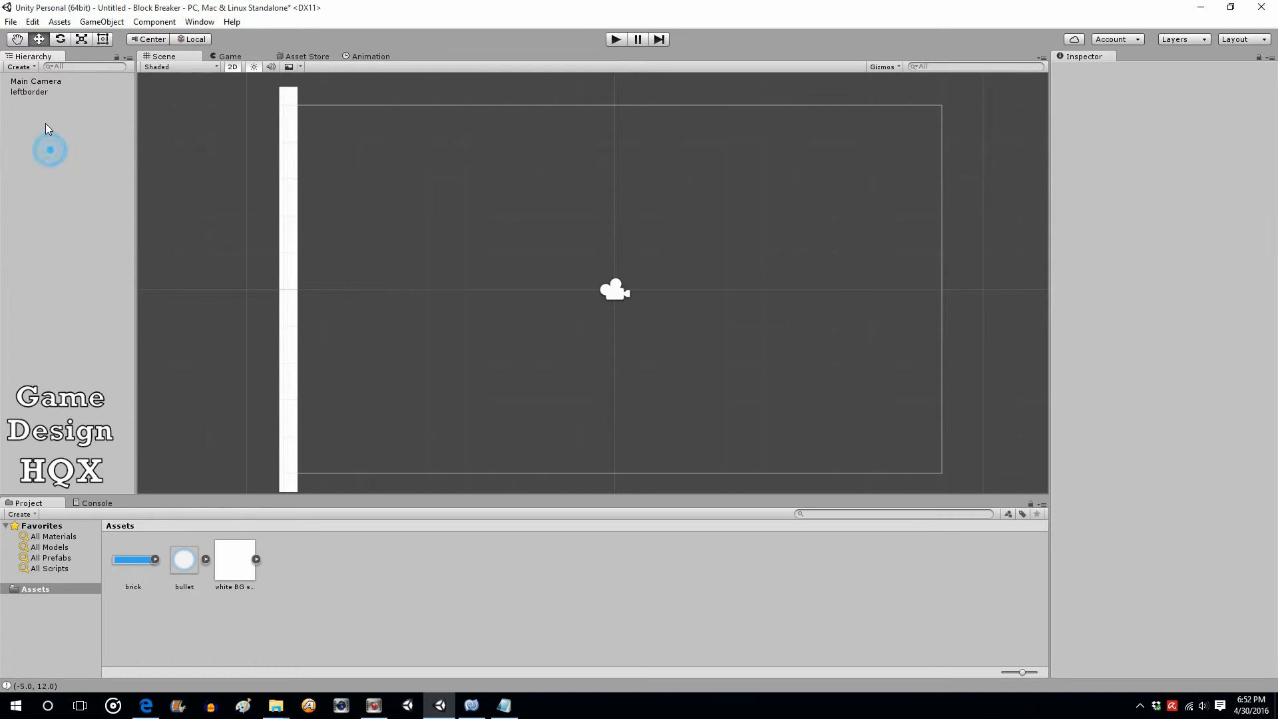
Add a Box Collider 2D component to leftborder.
{"action": "left_click", "coordinate": [36, 92]}
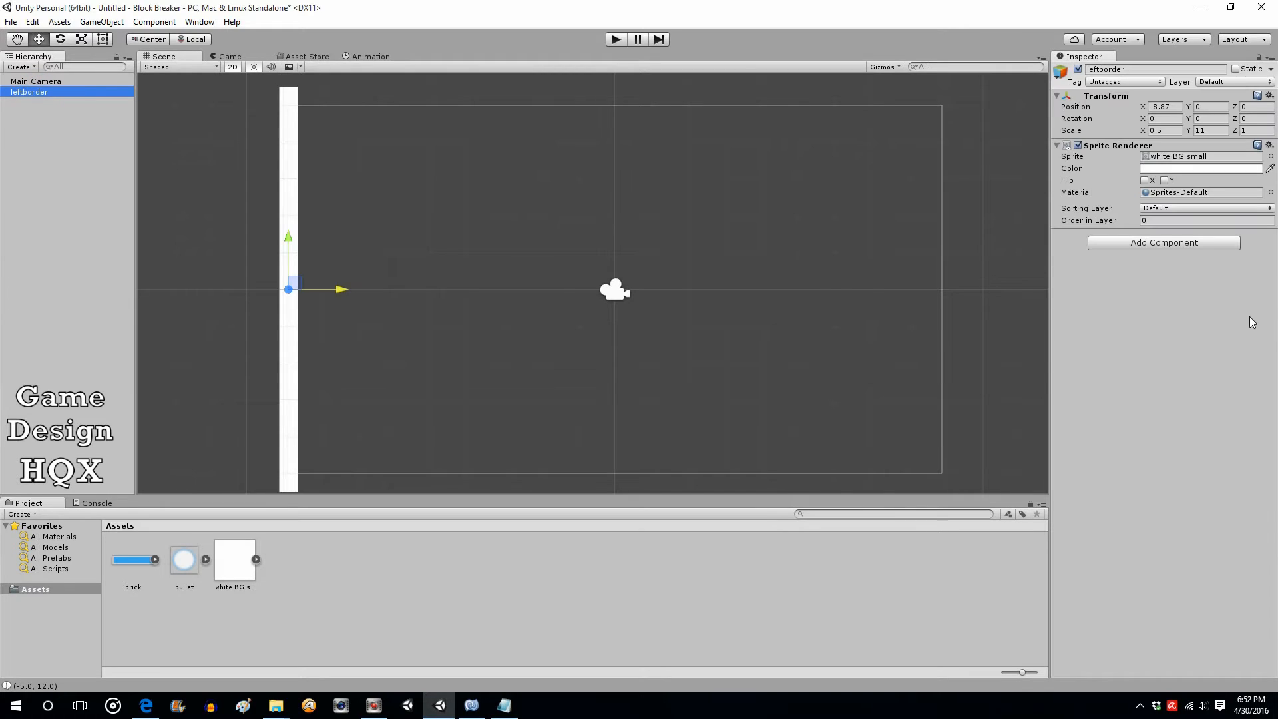
{"action": "left_click", "coordinate": [1115, 242]}
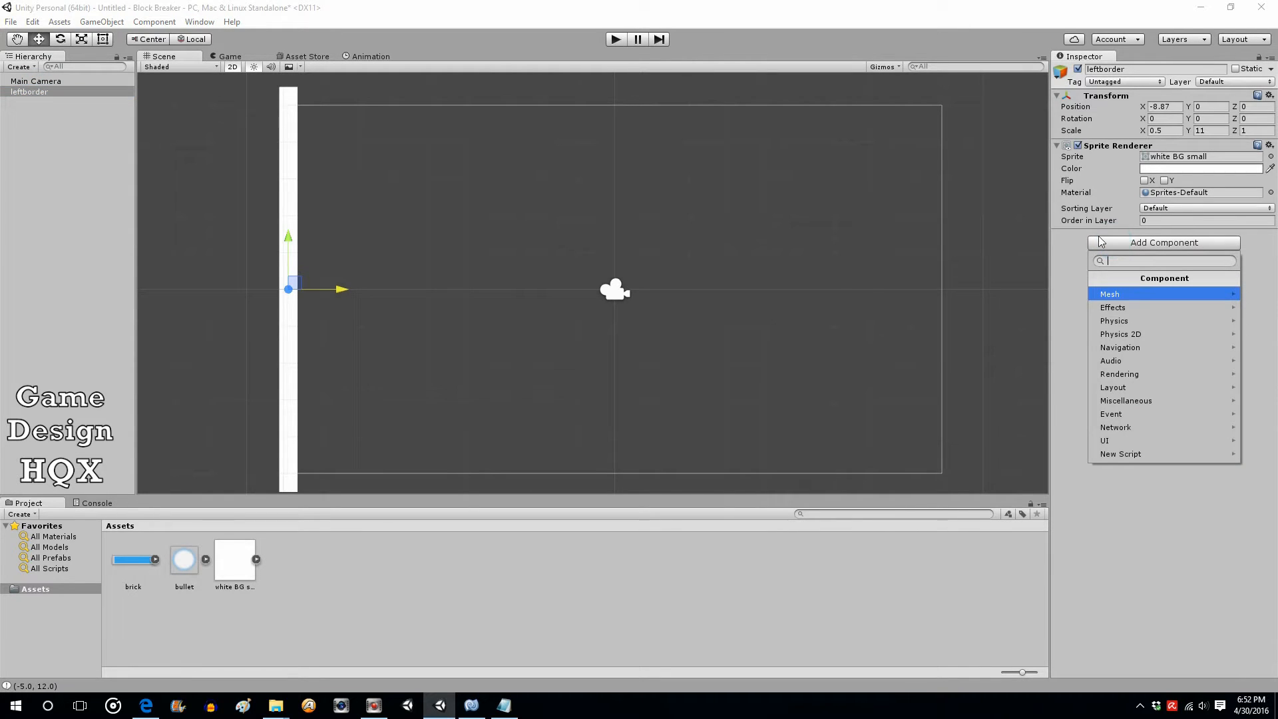
{"action": "left_click", "coordinate": [1128, 334]}
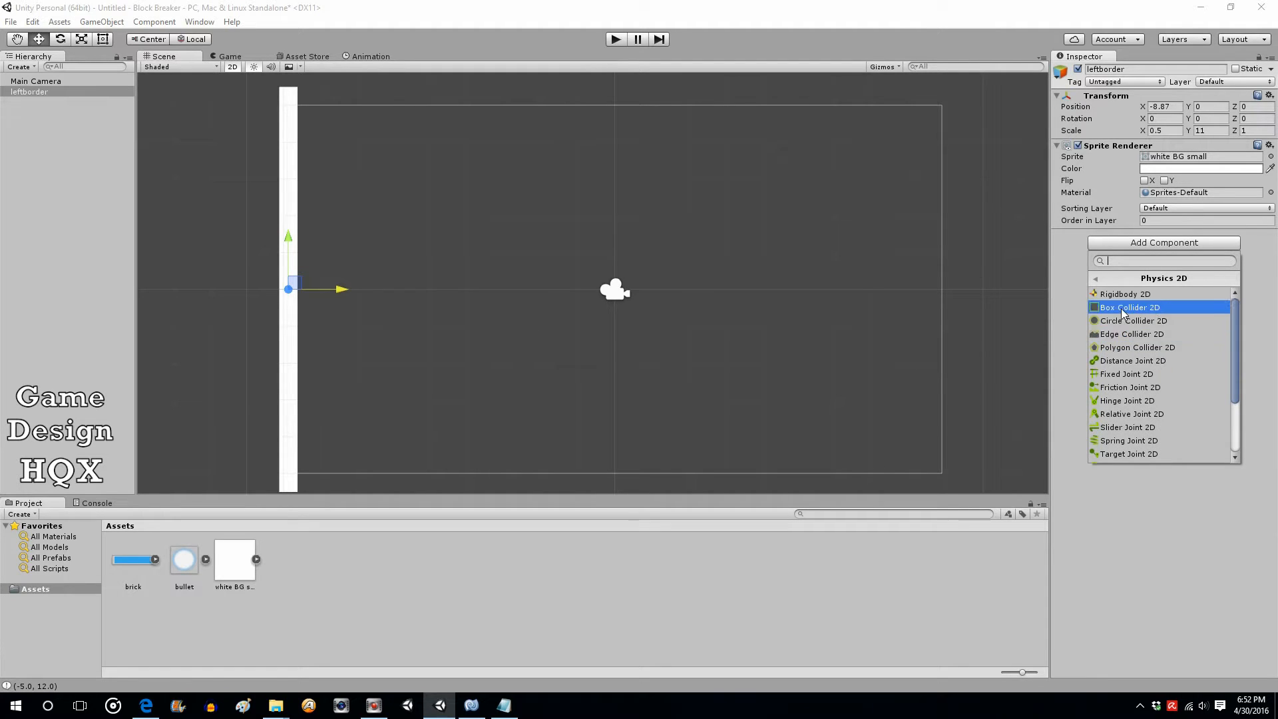
{"action": "left_click", "coordinate": [1121, 308]}
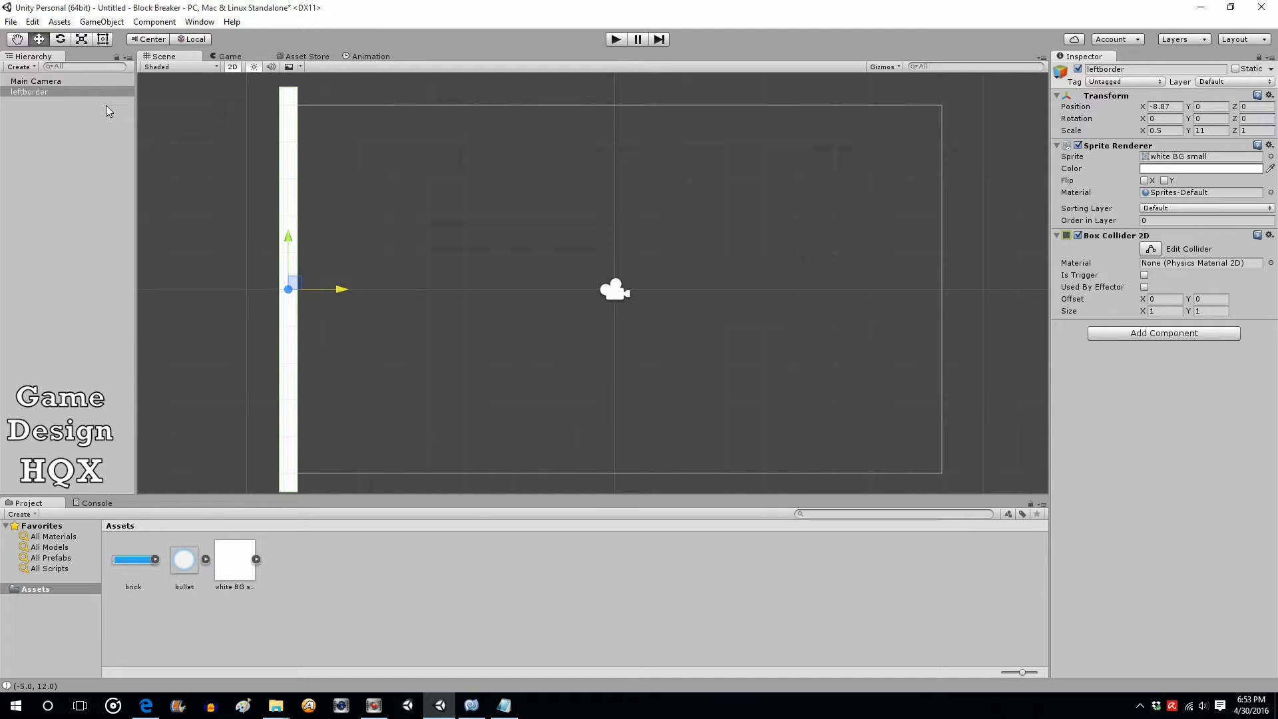
Copy leftborder and paste a second instance of it into the scene.
{"action": "right_click", "coordinate": [105, 81]}
{"action": "left_click", "coordinate": [40, 92]}
{"action": "right_click", "coordinate": [41, 92]}
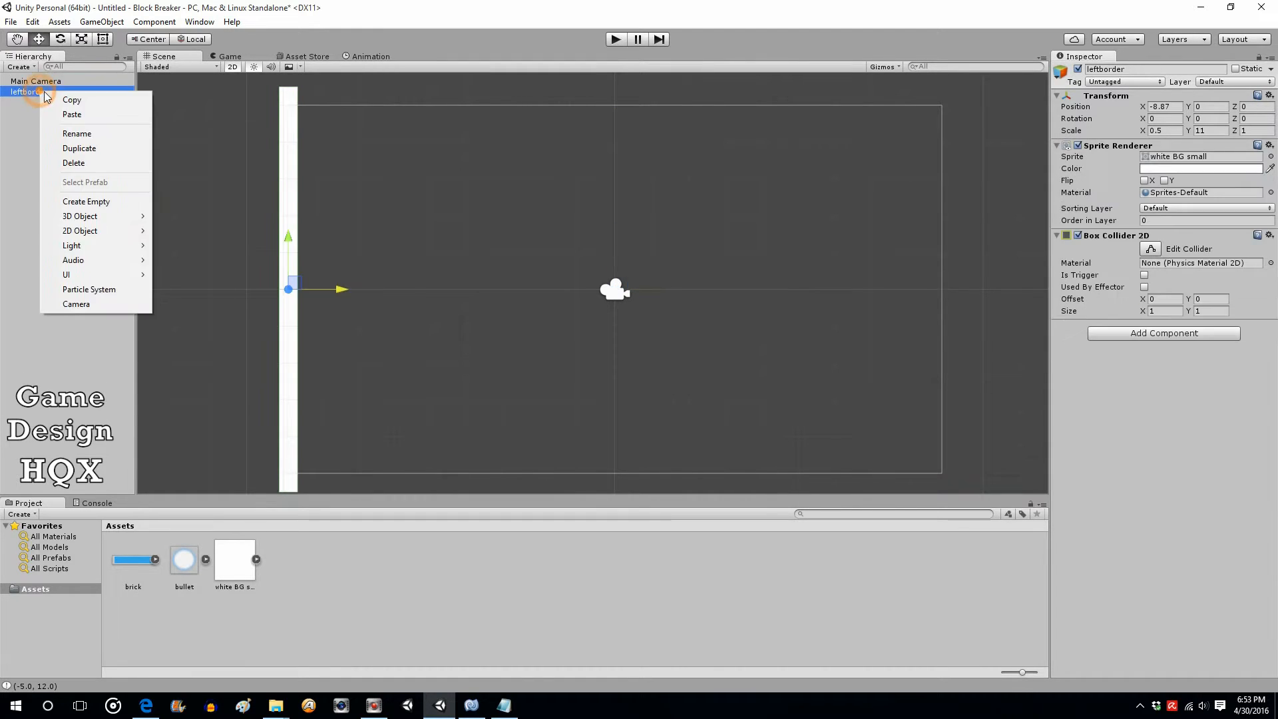
{"action": "left_click", "coordinate": [69, 103]}
{"action": "right_click", "coordinate": [61, 93]}
{"action": "left_click", "coordinate": [85, 116]}
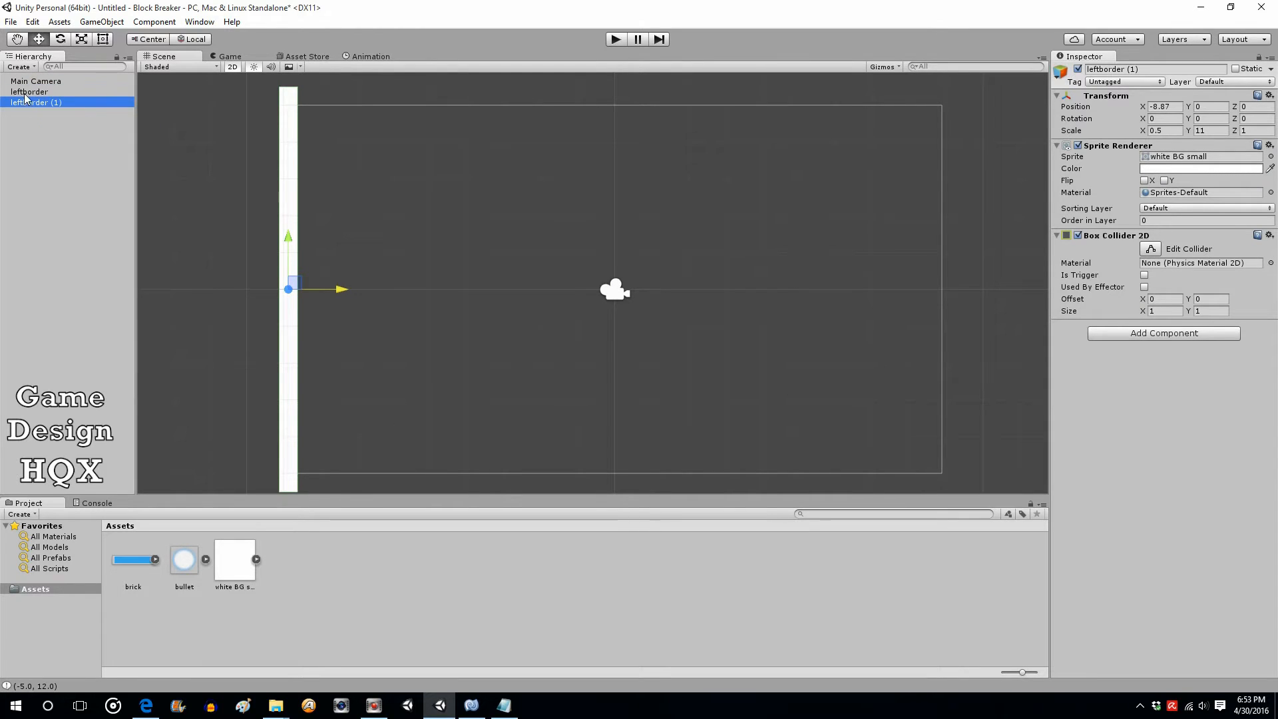
Rename the pasted border as rightborder and move it onto the right edge of the camera frame, at about X 9.
{"action": "left_click", "coordinate": [20, 104]}
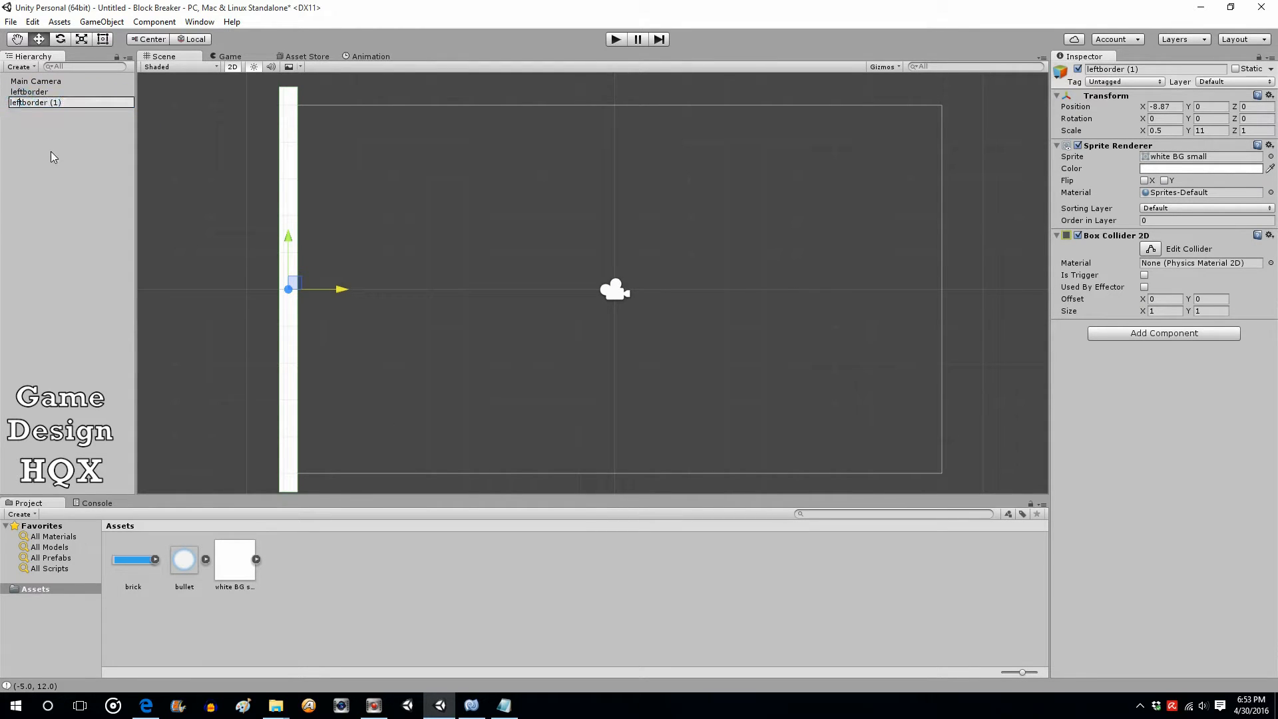
{"action": "key", "text": "BackSpace"}
{"action": "key", "text": "BackSpace"}
{"action": "key", "text": "BackSpace"}
{"action": "key", "text": "BackSpace"}
{"action": "type", "text": "right"}
{"action": "left_click", "coordinate": [94, 103]}
{"action": "key", "text": "BackSpace"}
{"action": "key", "text": "BackSpace"}
{"action": "key", "text": "BackSpace"}
{"action": "left_click", "coordinate": [66, 211]}
{"action": "left_click", "coordinate": [33, 103]}
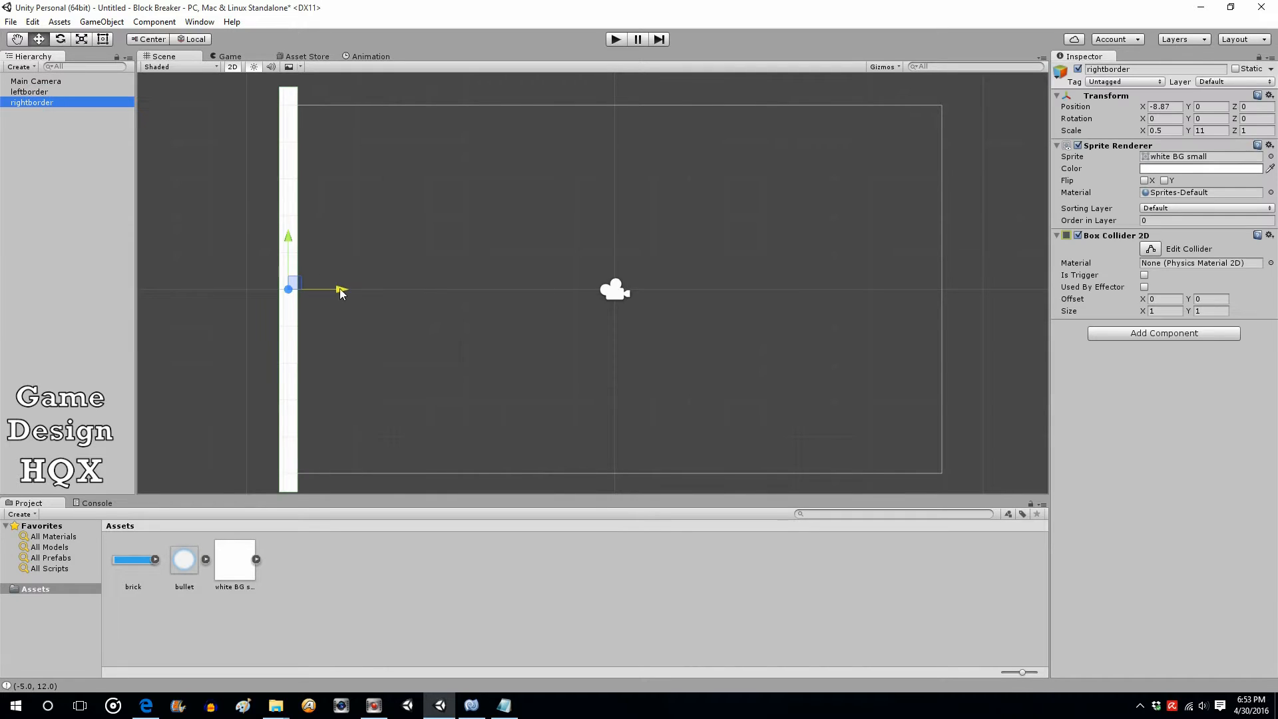
{"action": "left_click_drag", "start_coordinate": [340, 290], "coordinate": [981, 373]}
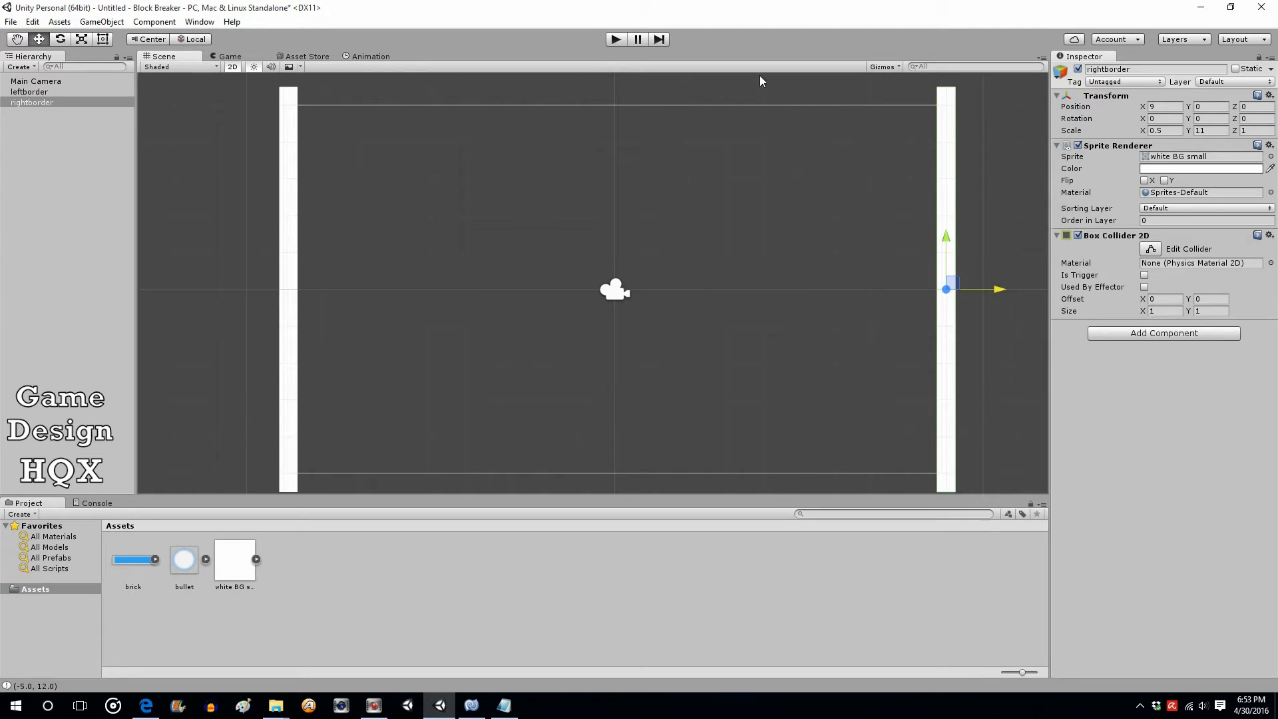
Paste a copy of rightborder and name it topborder.
{"action": "right_click", "coordinate": [68, 103]}
{"action": "left_click", "coordinate": [67, 116]}
{"action": "right_click", "coordinate": [67, 116]}
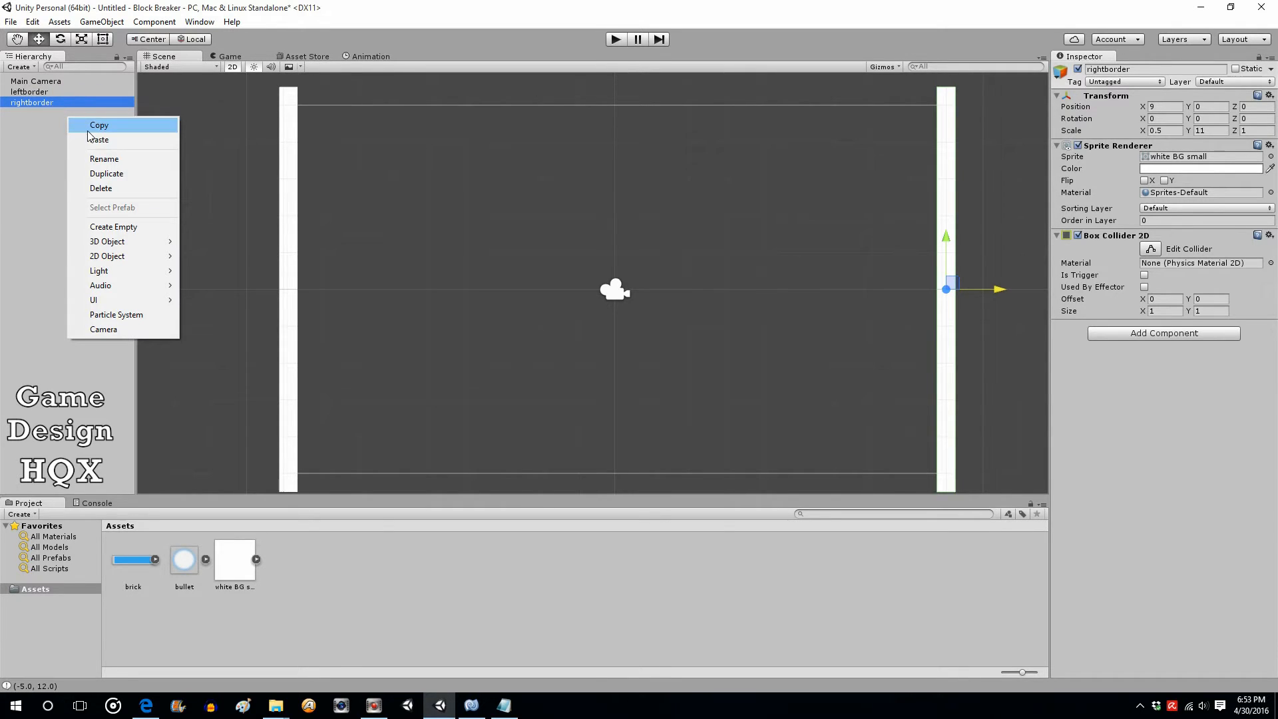
{"action": "left_click", "coordinate": [74, 139]}
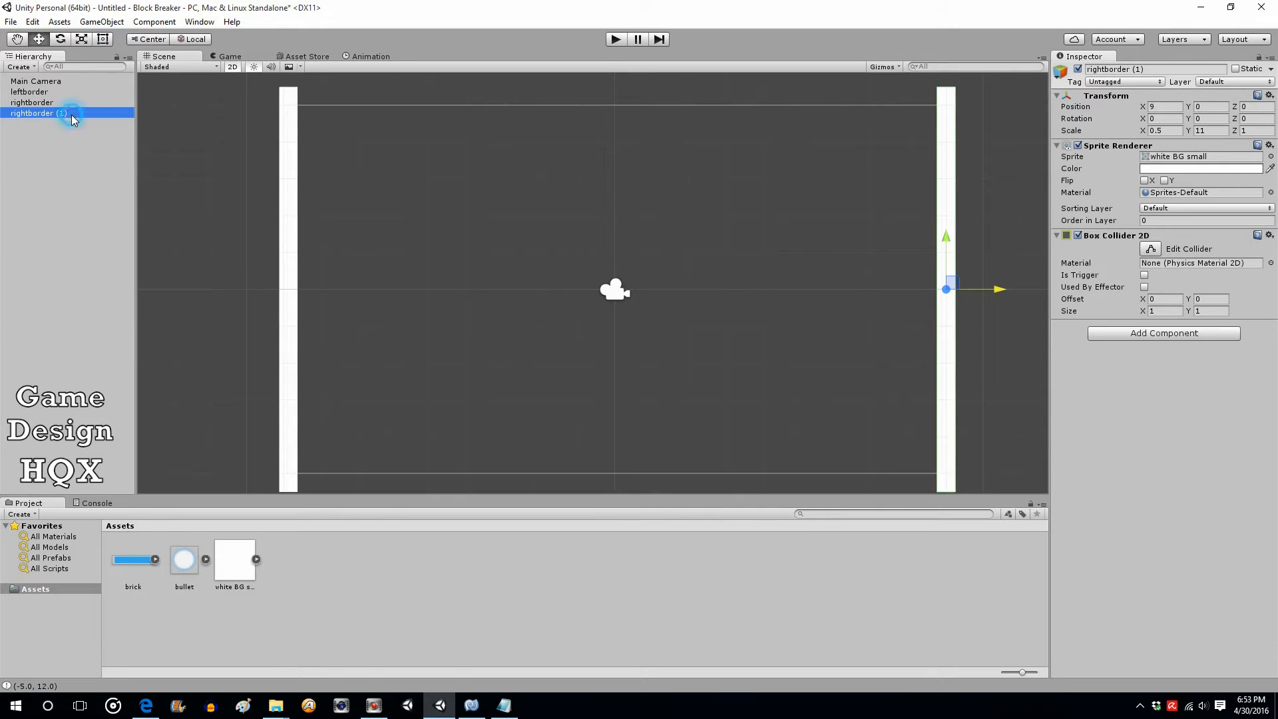
{"action": "left_click", "coordinate": [71, 115]}
{"action": "type", "text": "topborder"}
{"action": "left_click", "coordinate": [62, 166]}
Rotate topborder 90 degrees about Z and move it to the camera frame's top edge, at about X 0.98, Y 4.93.
{"action": "left_click", "coordinate": [45, 113]}
{"action": "left_click", "coordinate": [1254, 119]}
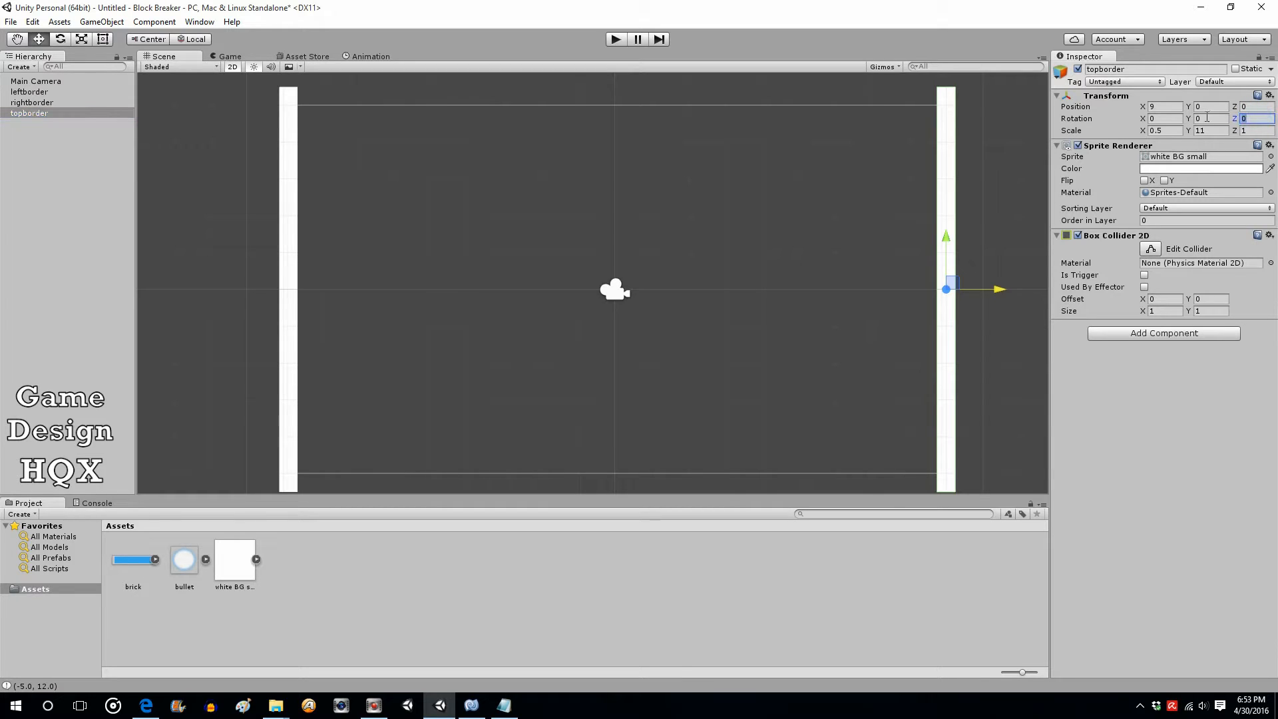
{"action": "type", "text": "90"}
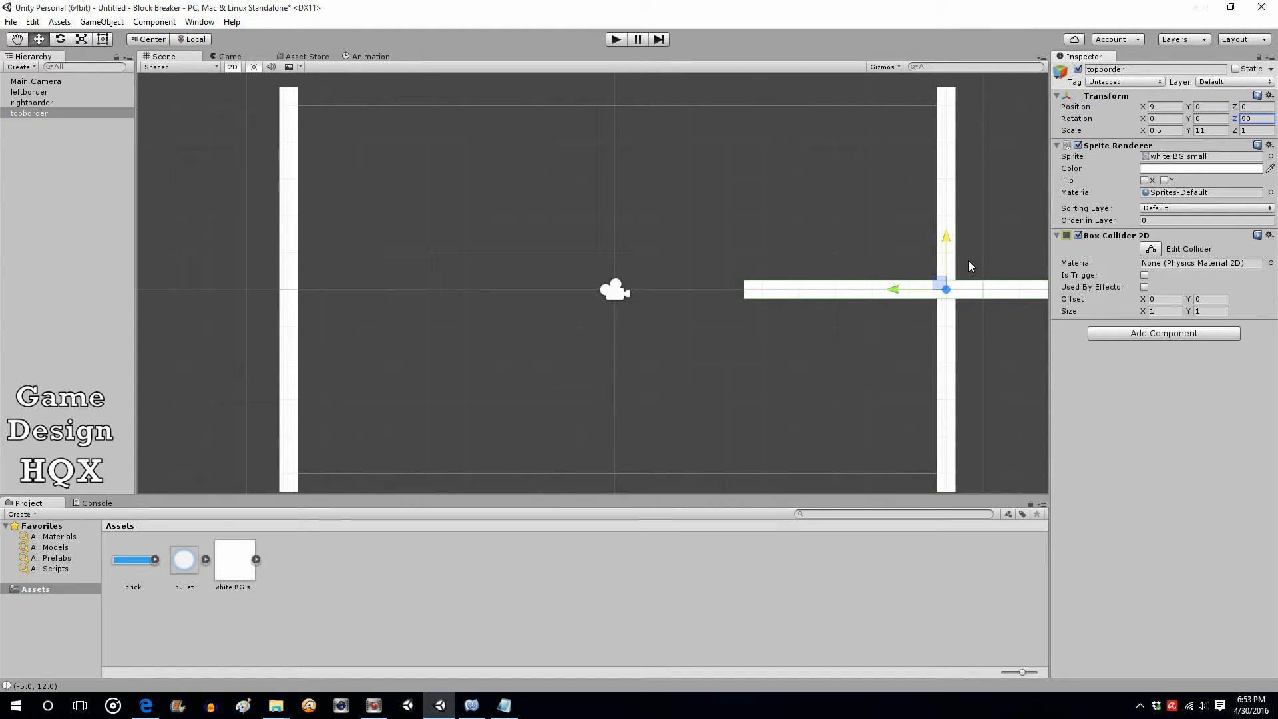
{"action": "left_click_drag", "start_coordinate": [951, 241], "coordinate": [934, 57]}
{"action": "left_click_drag", "start_coordinate": [896, 108], "coordinate": [595, 125]}
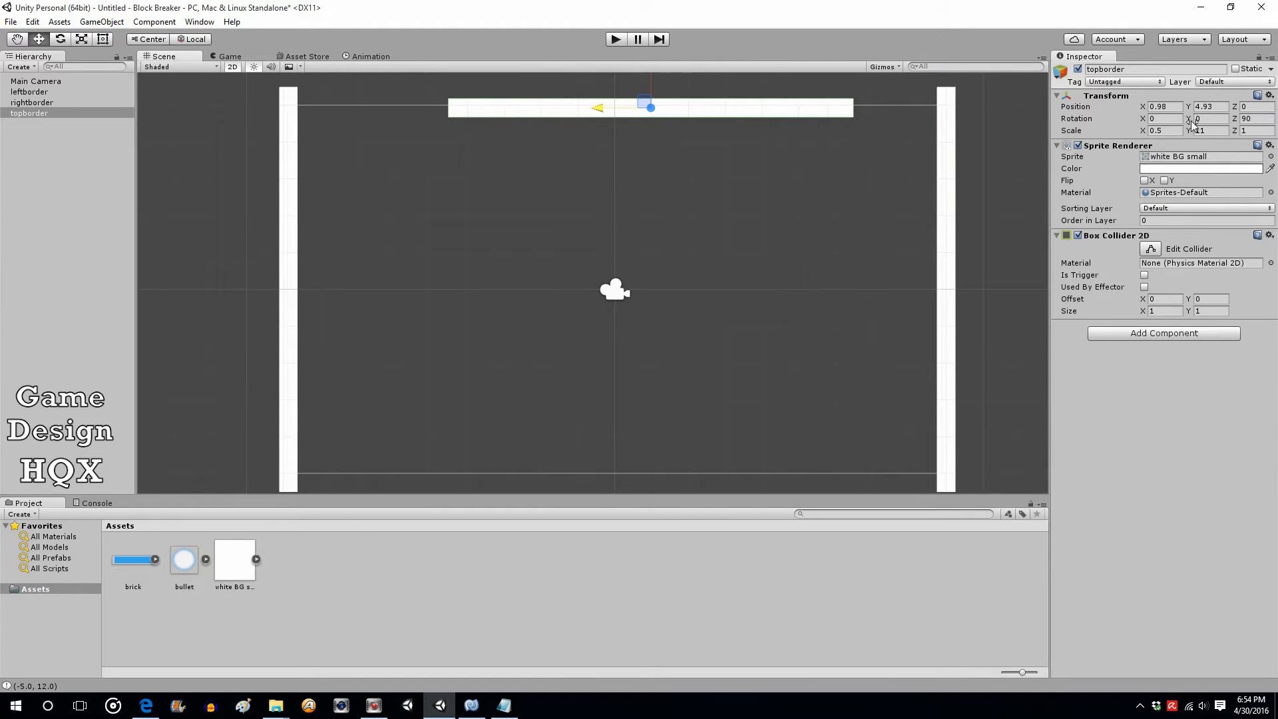
Set topborder's Y scale to 18 and center it between the side borders, at about X 0.05.
{"action": "left_click", "coordinate": [1221, 131]}
{"action": "type", "text": "15"}
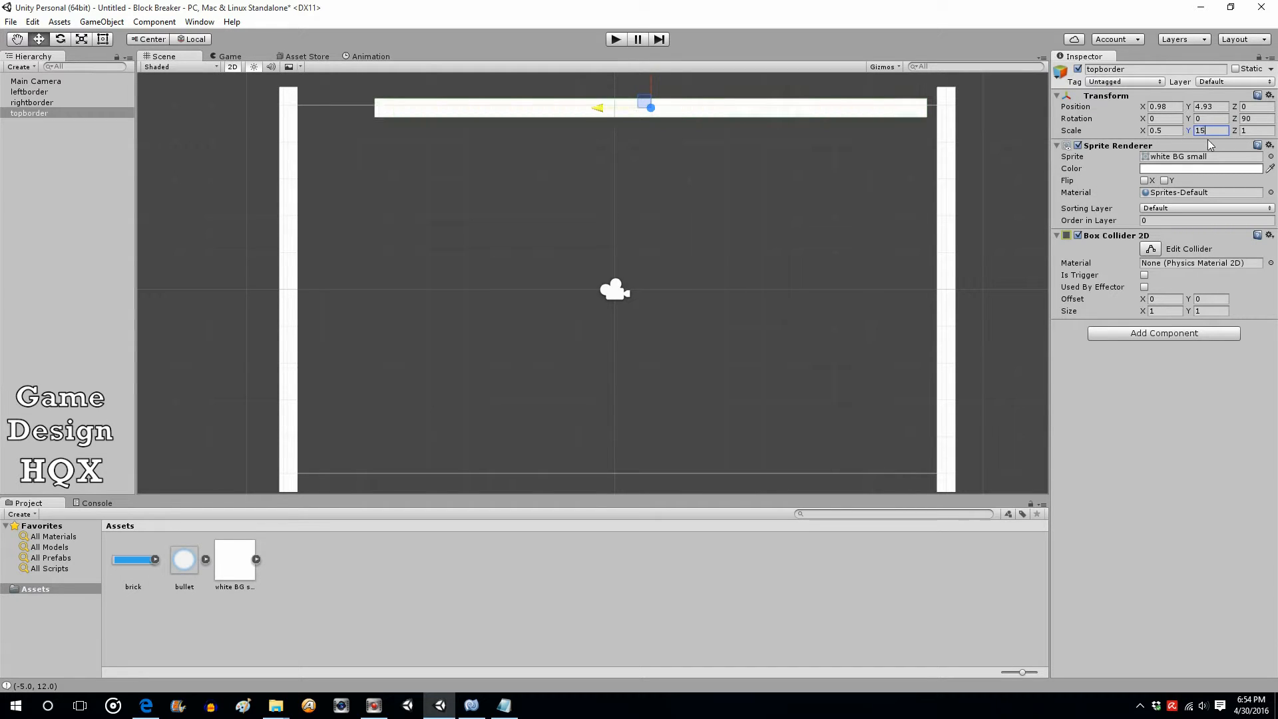
{"action": "key", "text": "BackSpace"}
{"action": "type", "text": "7"}
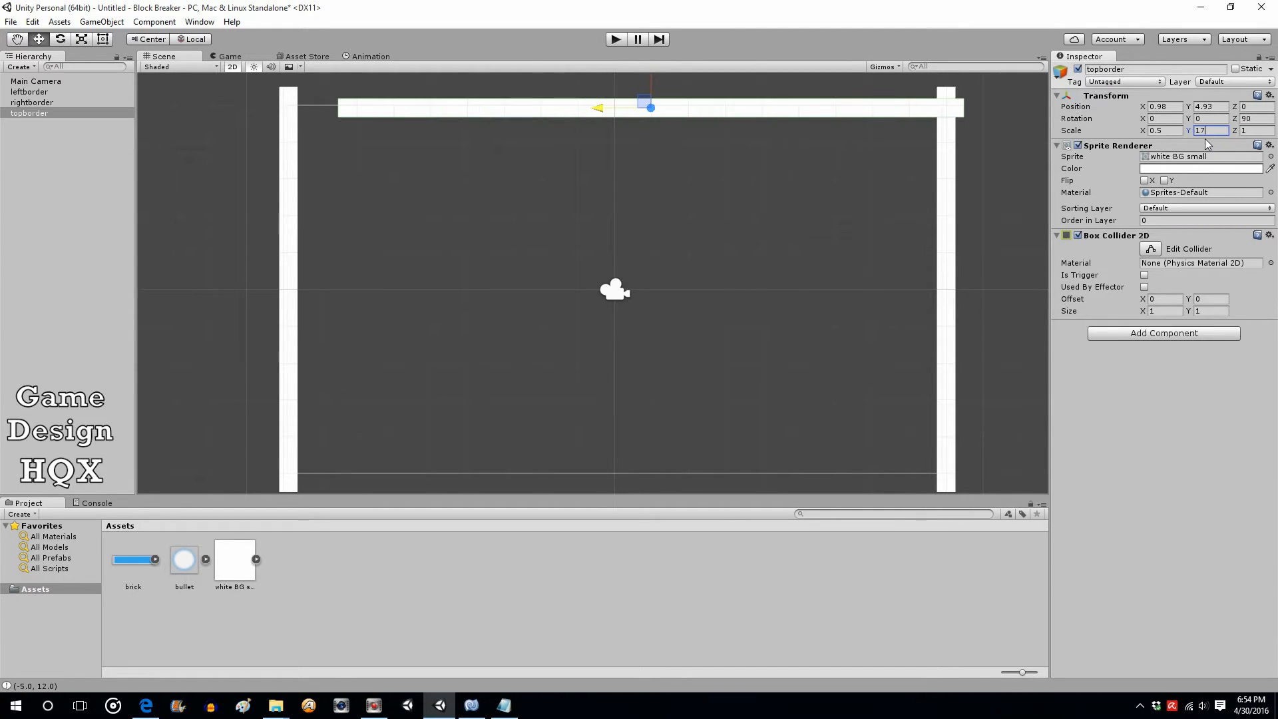
{"action": "key", "text": "BackSpace"}
{"action": "type", "text": "8"}
{"action": "left_click_drag", "start_coordinate": [607, 115], "coordinate": [567, 115]}
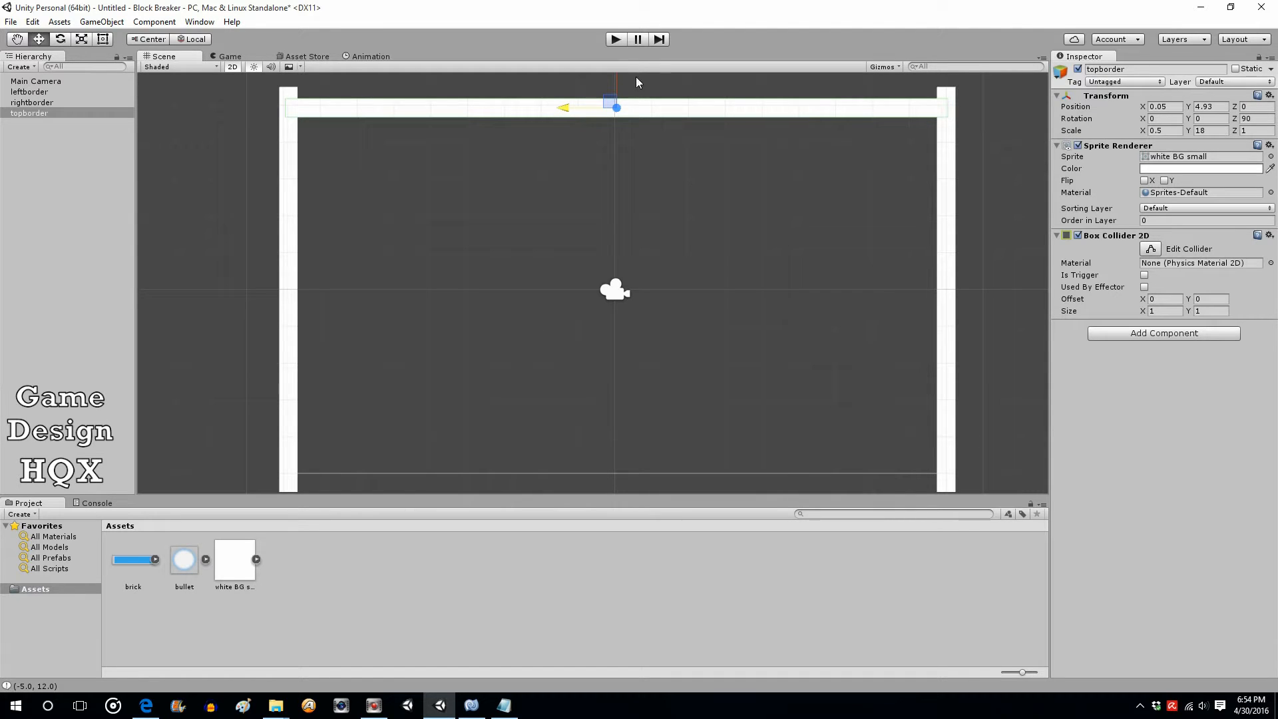
Shift rightborder slightly inward to about X 8.89, running the game before and after to check the border frame.
{"action": "left_click", "coordinate": [616, 40]}
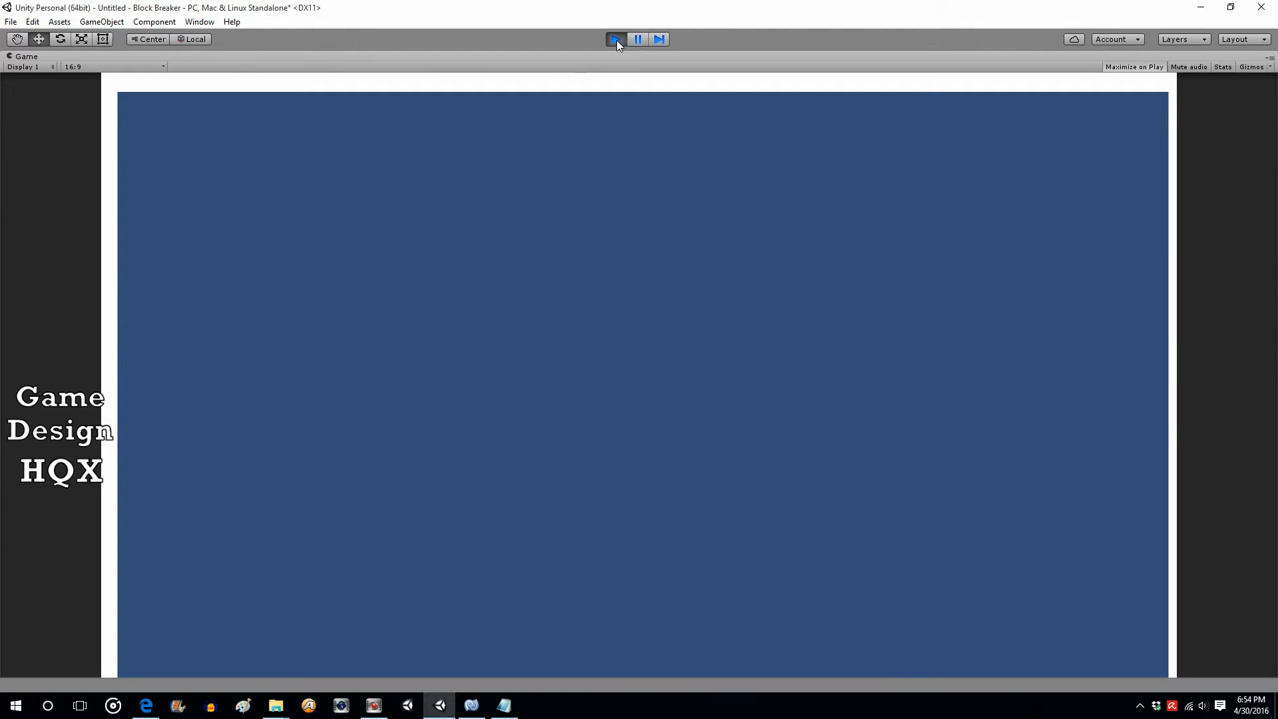
{"action": "left_click", "coordinate": [617, 40]}
{"action": "left_click", "coordinate": [949, 193]}
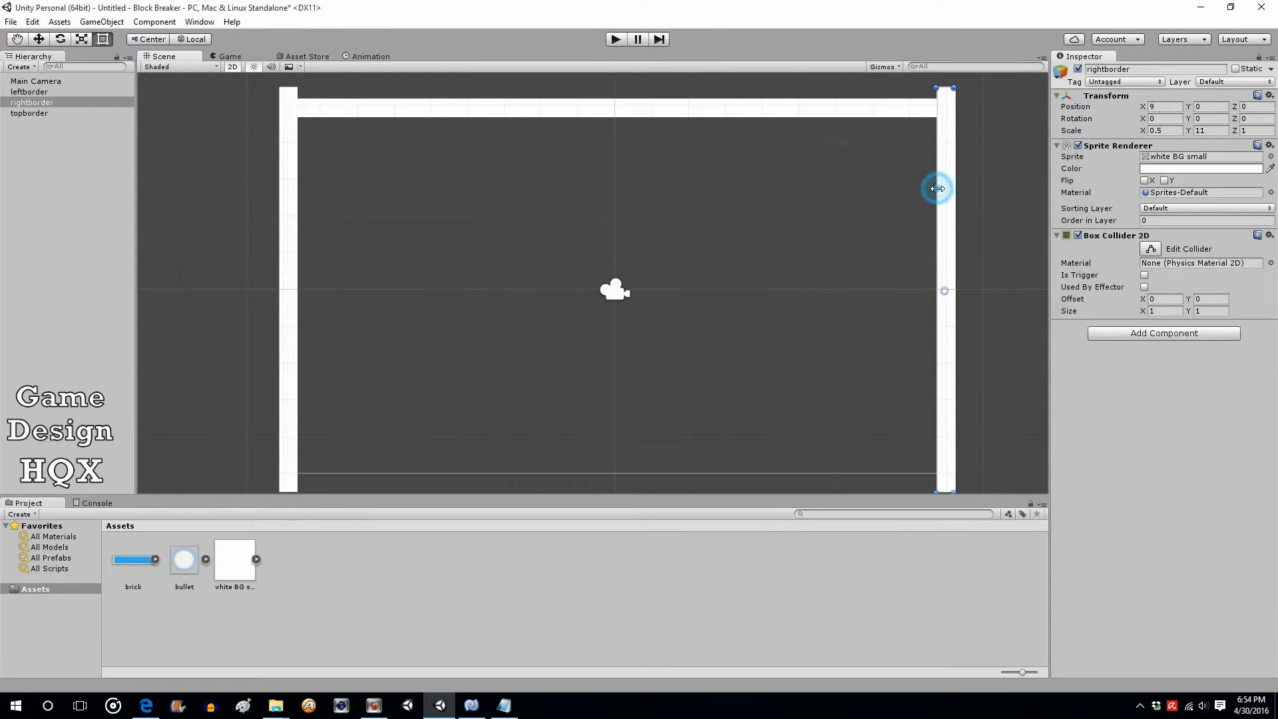
{"action": "left_click", "coordinate": [39, 39]}
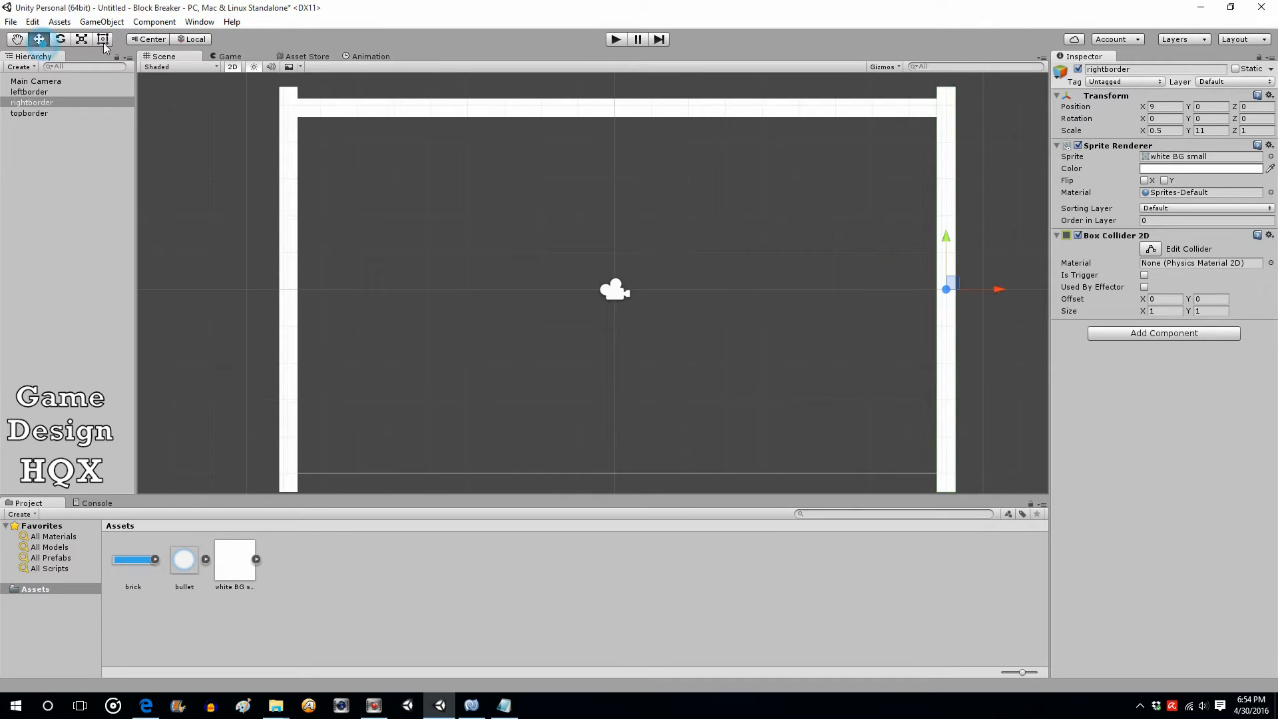
{"action": "left_click_drag", "start_coordinate": [1000, 287], "coordinate": [996, 289]}
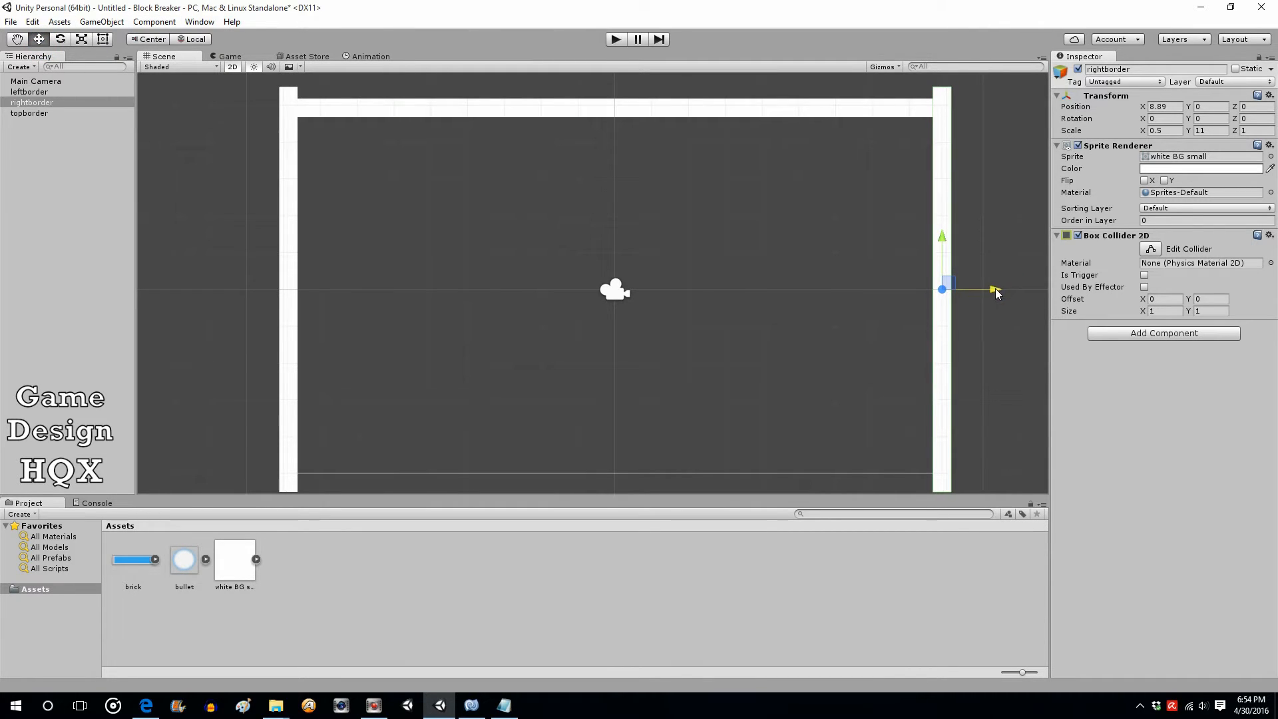
{"action": "left_click", "coordinate": [616, 40]}
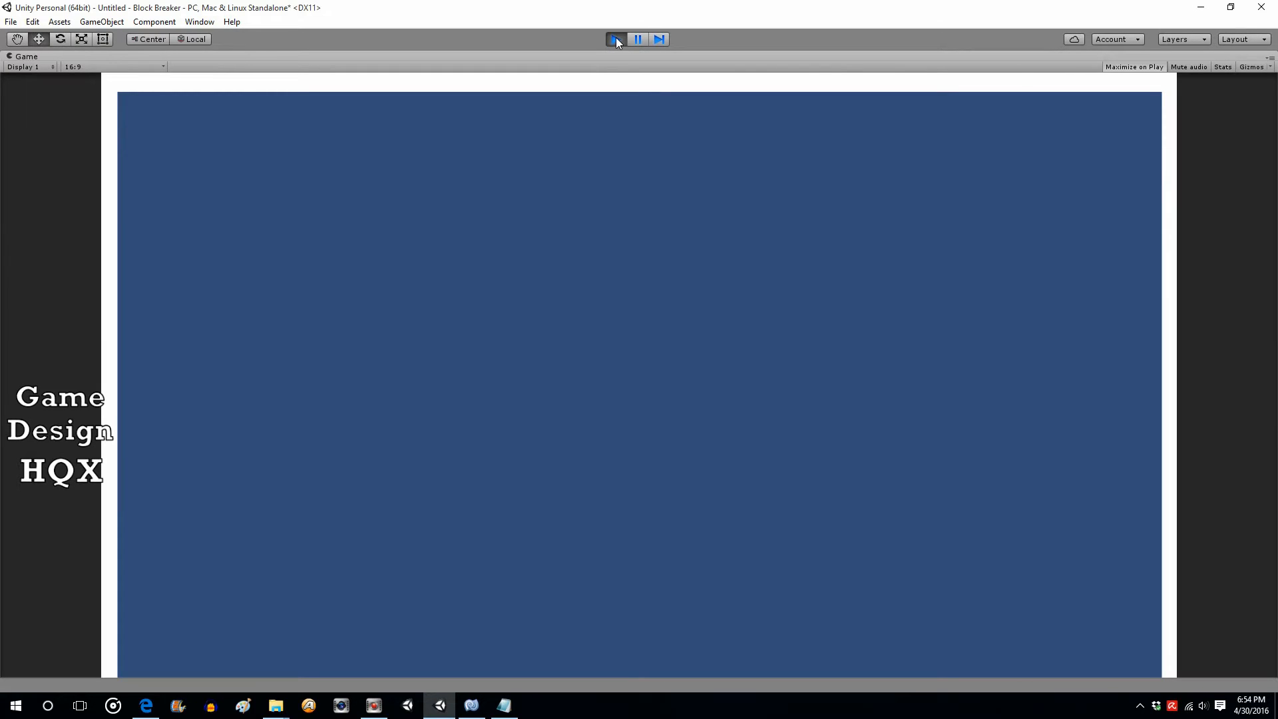
{"action": "left_click", "coordinate": [617, 40]}
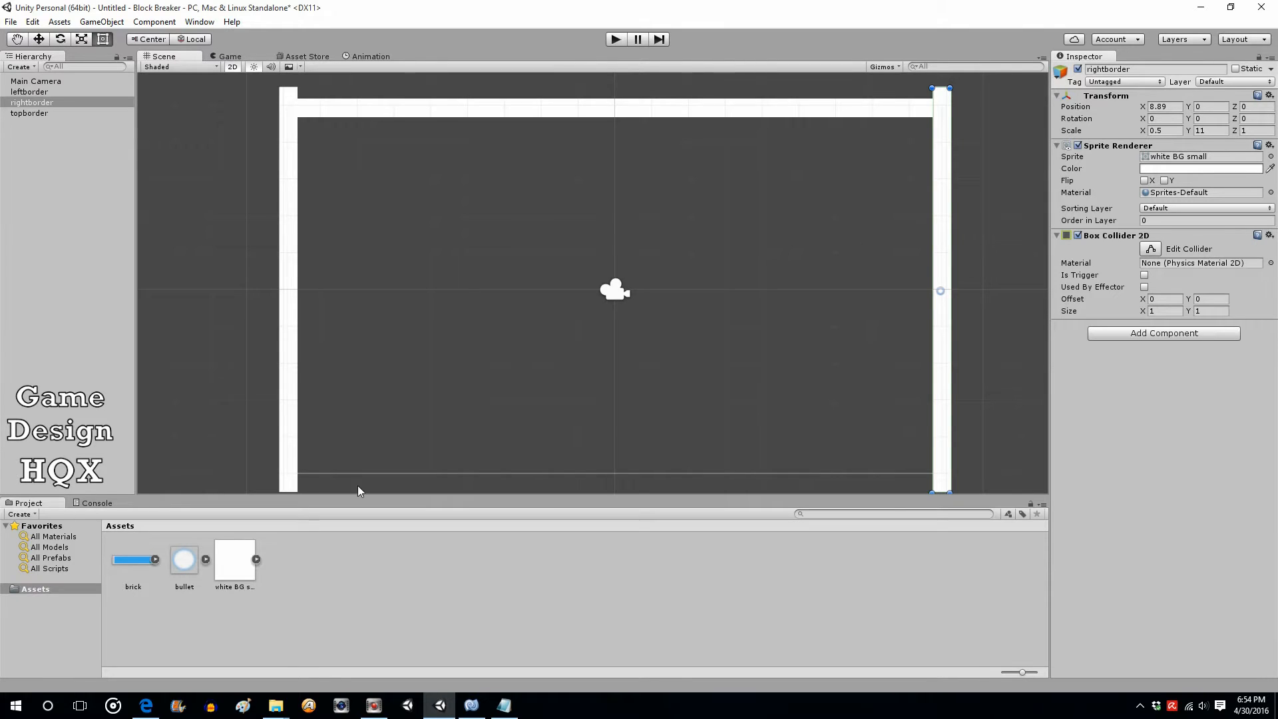
Add the white BG small sprite to the scene as a new object and name it paddle.
{"action": "left_click_drag", "start_coordinate": [234, 560], "coordinate": [50, 231]}
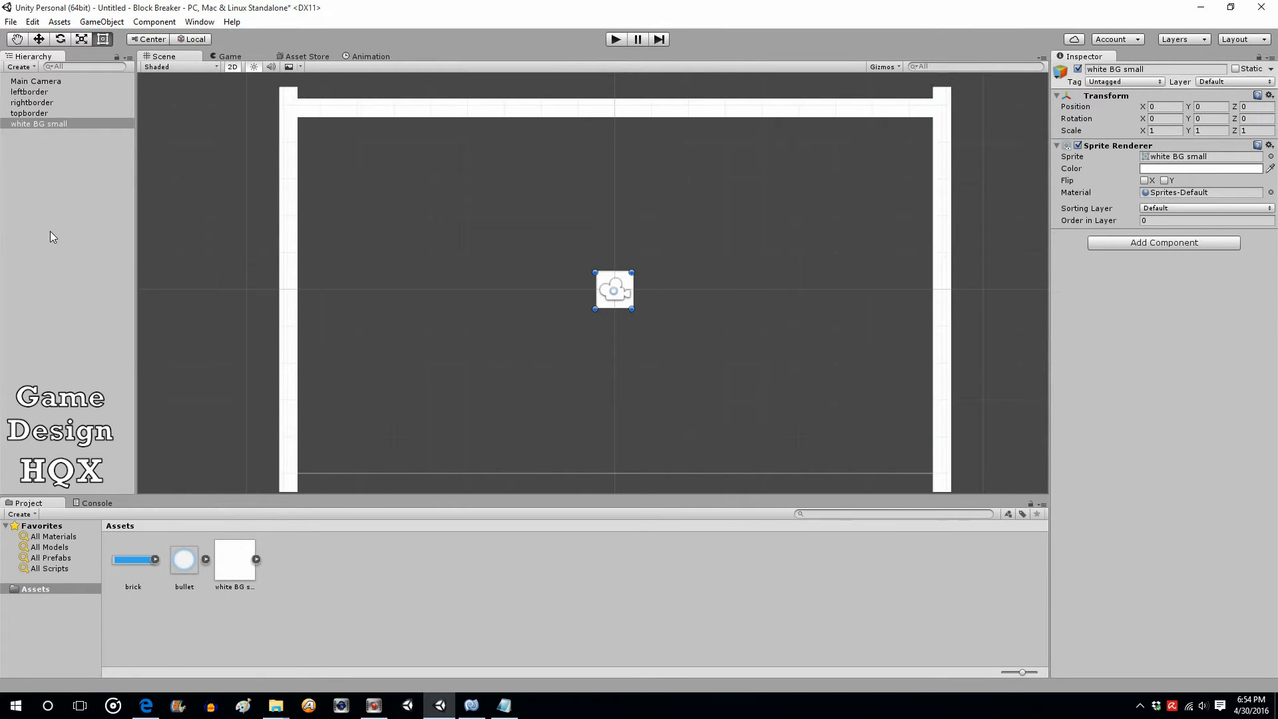
{"action": "left_click", "coordinate": [82, 123]}
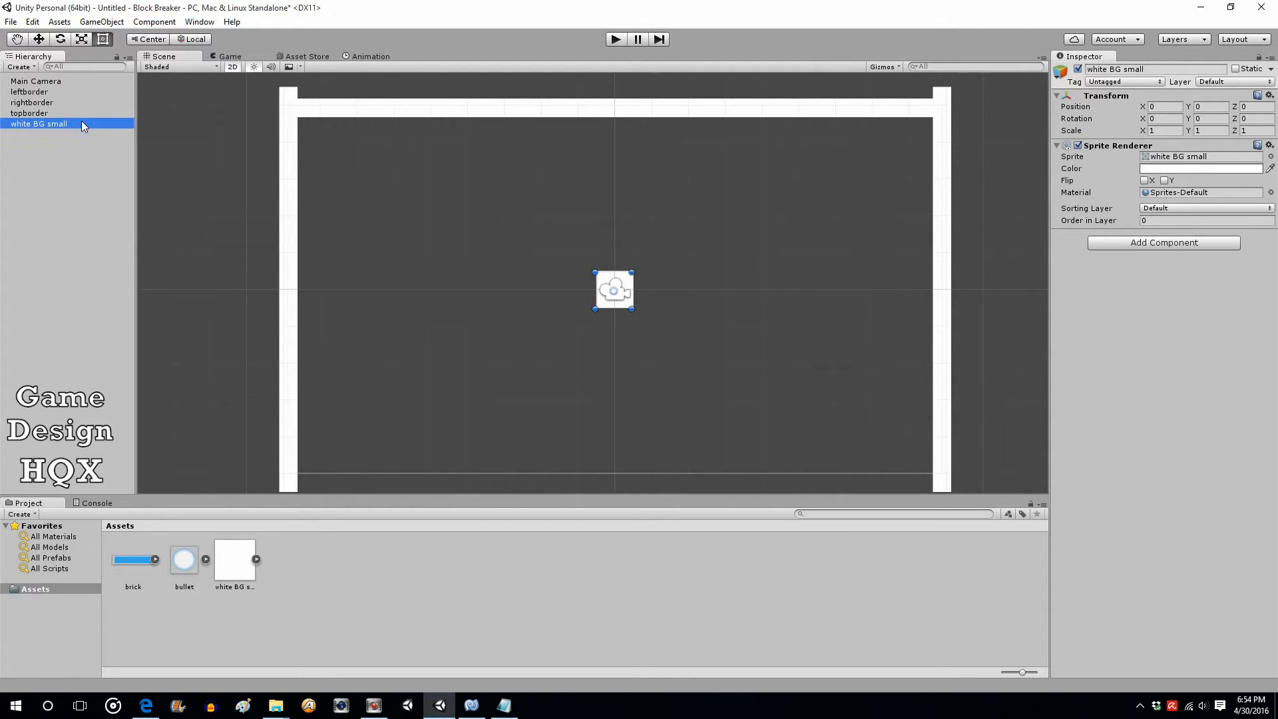
{"action": "left_click", "coordinate": [82, 123]}
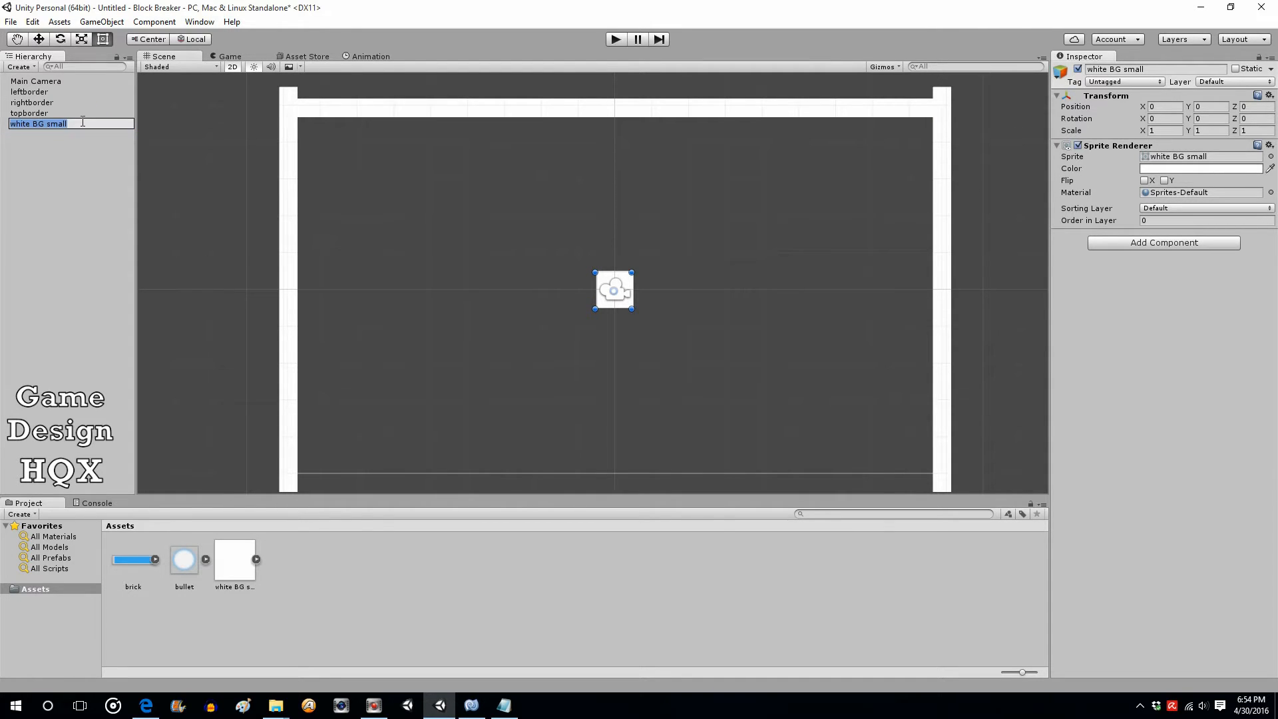
{"action": "type", "text": "paddle"}
{"action": "left_click", "coordinate": [98, 158]}
Scale the paddle to X 2, Y 0.3 and lower it to just above the camera frame's bottom edge, at about Y -4.46.
{"action": "left_click", "coordinate": [35, 126]}
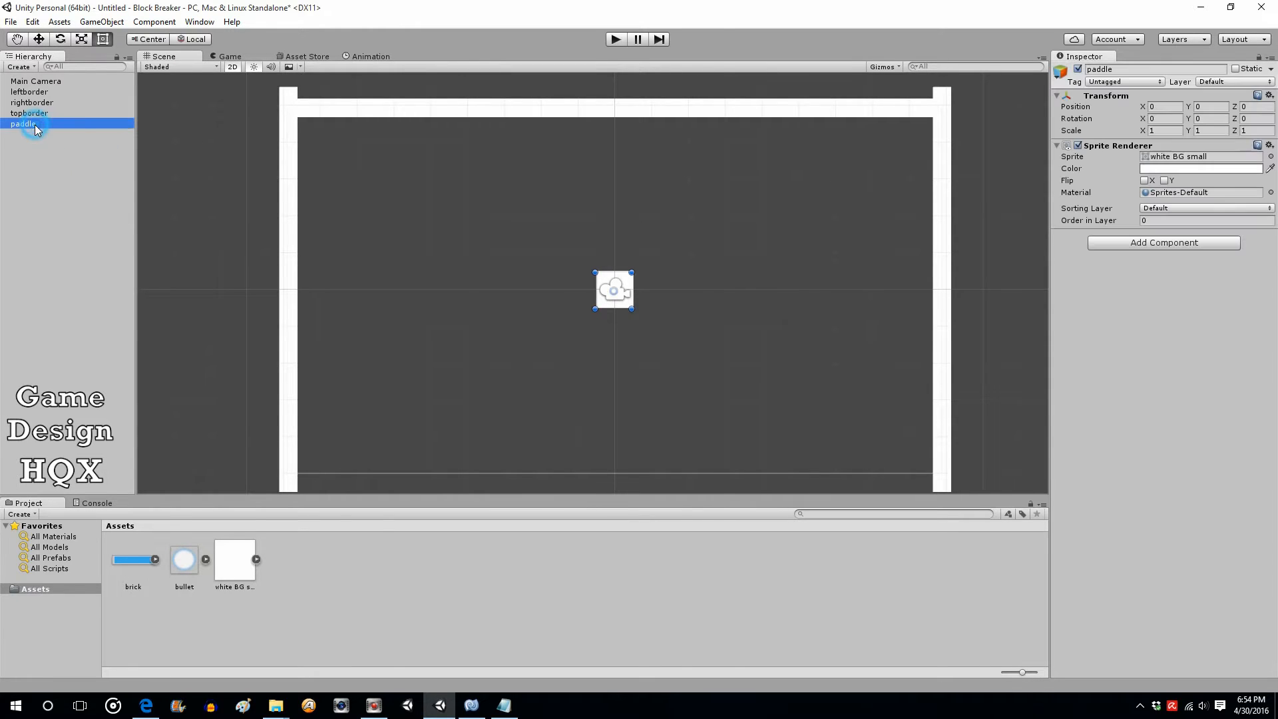
{"action": "left_click", "coordinate": [1206, 128]}
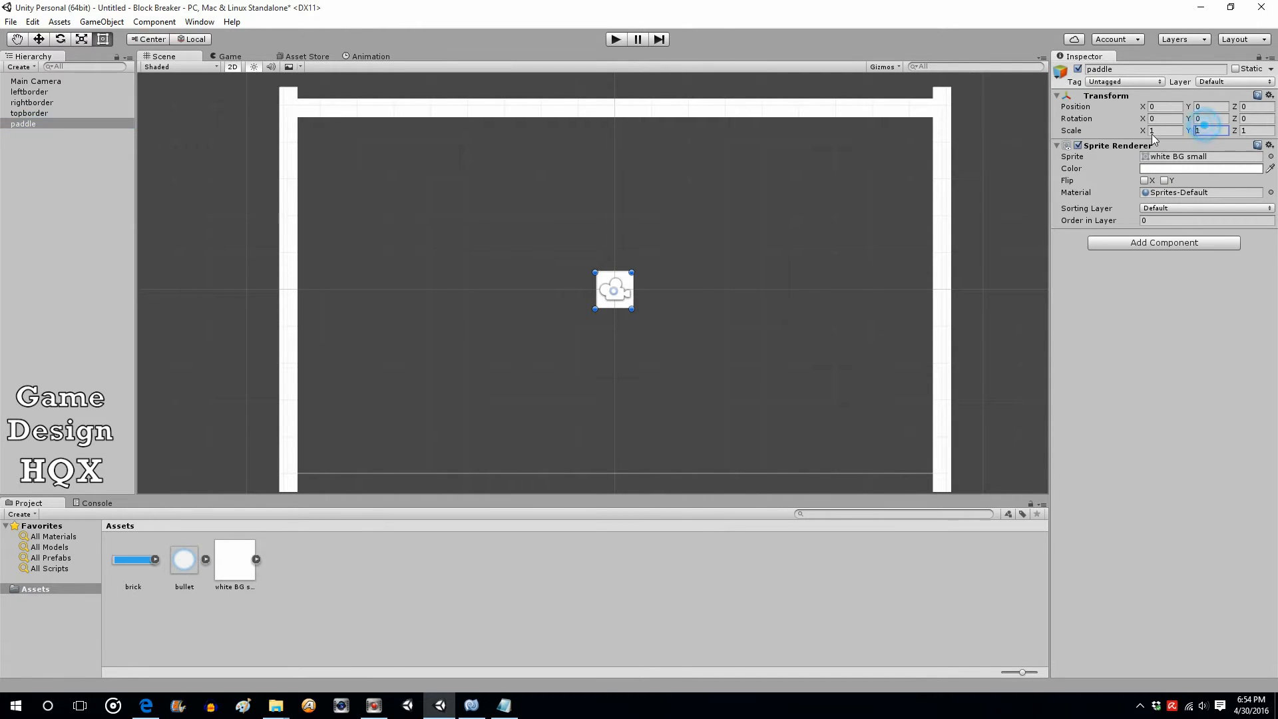
{"action": "type", "text": ".3"}
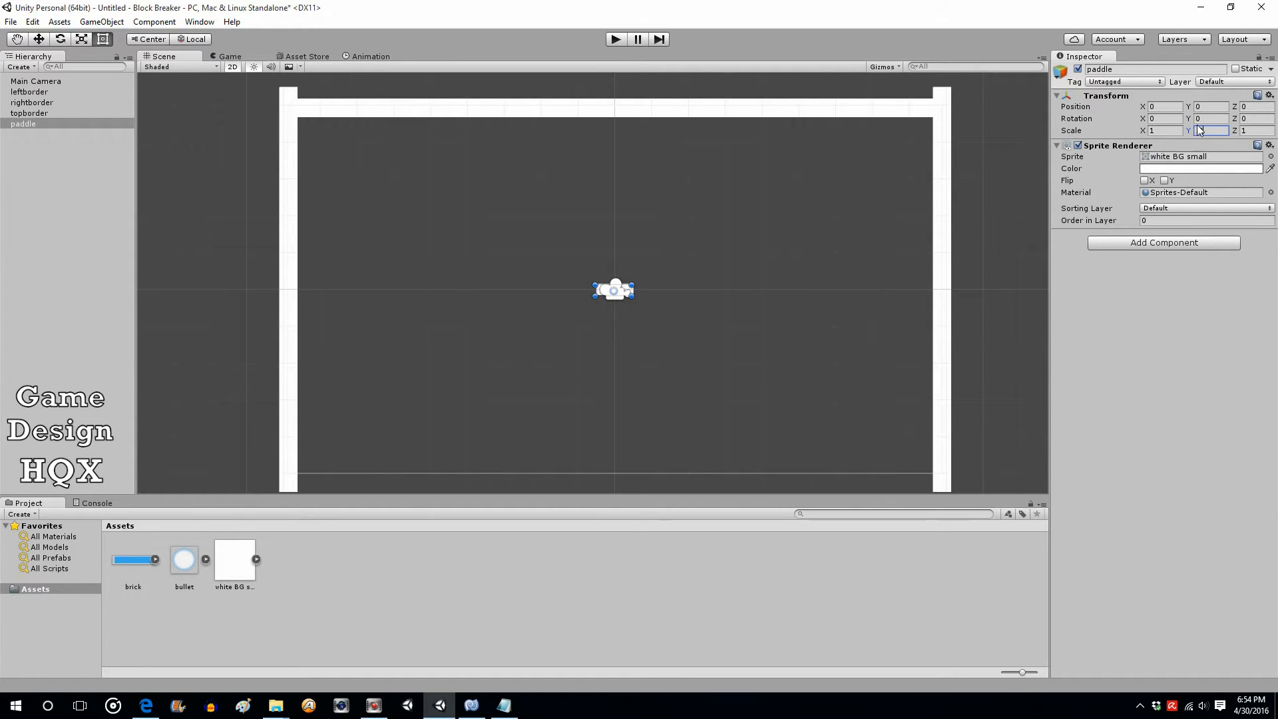
{"action": "left_click", "coordinate": [1160, 130]}
{"action": "type", "text": "2"}
{"action": "left_click", "coordinate": [39, 40]}
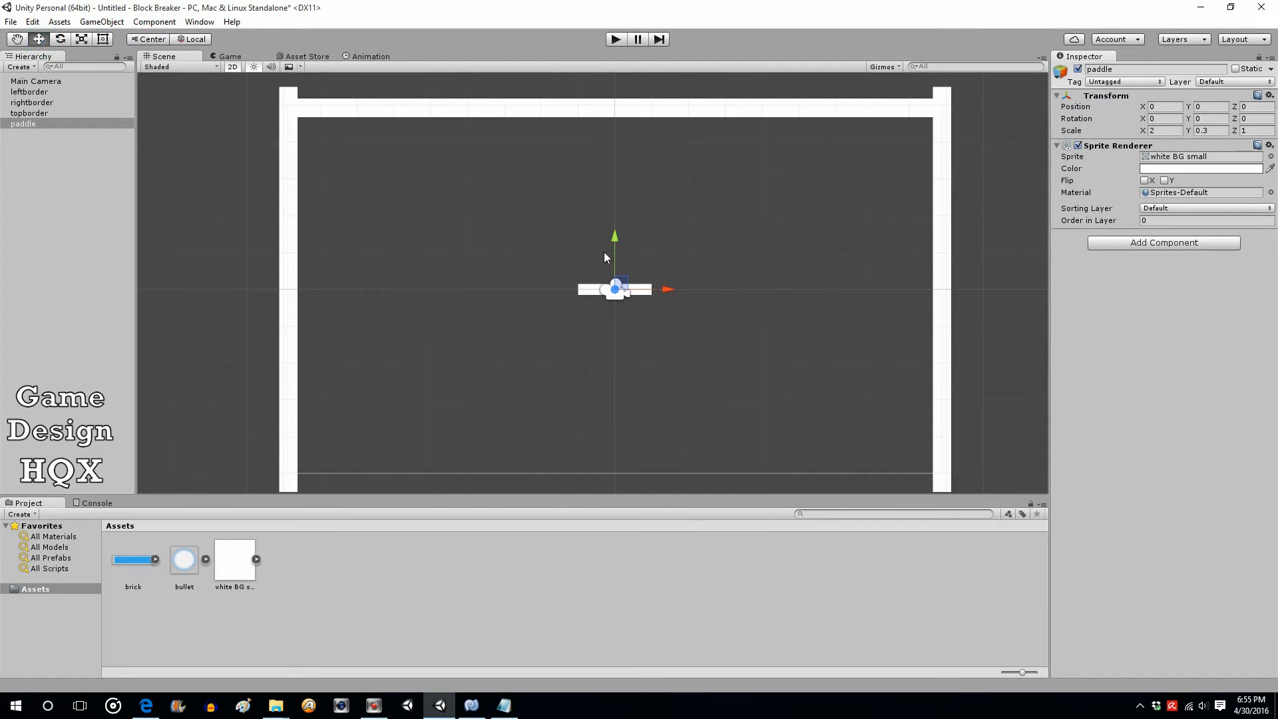
{"action": "left_click_drag", "start_coordinate": [616, 246], "coordinate": [607, 410]}
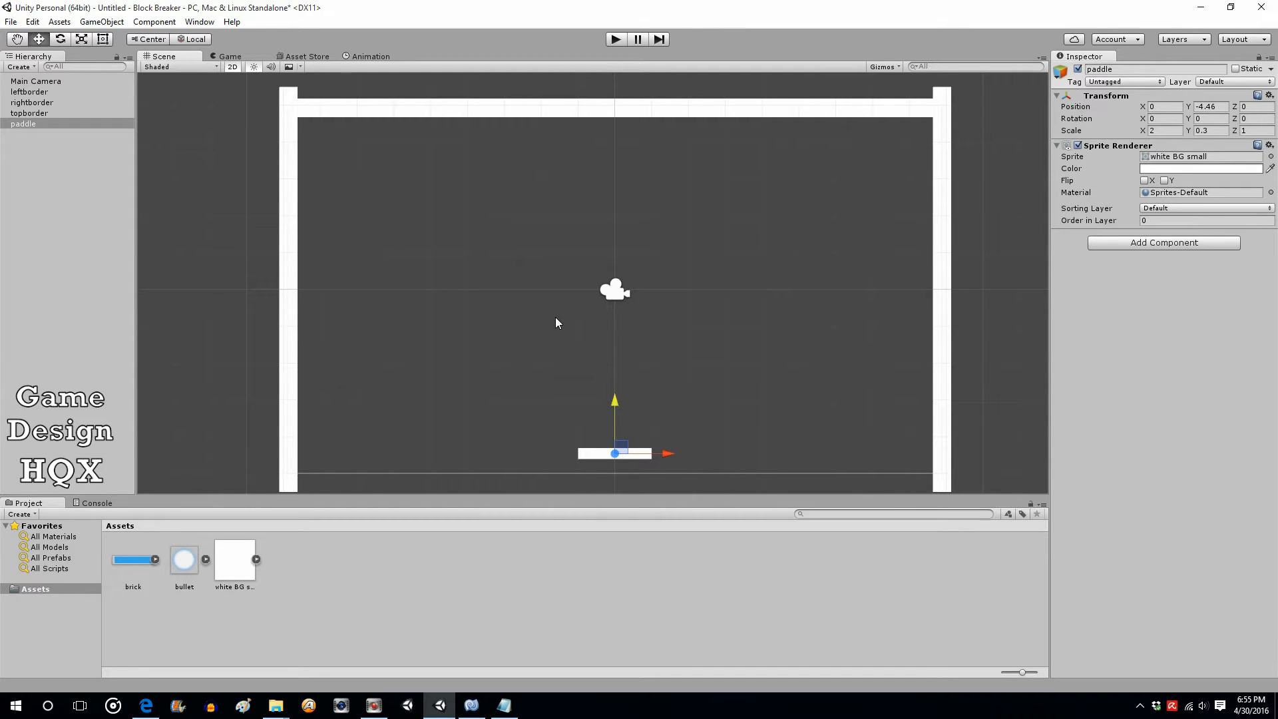
Add a Box Collider 2D and a Rigidbody 2D to the paddle.
{"action": "left_click", "coordinate": [1173, 244]}
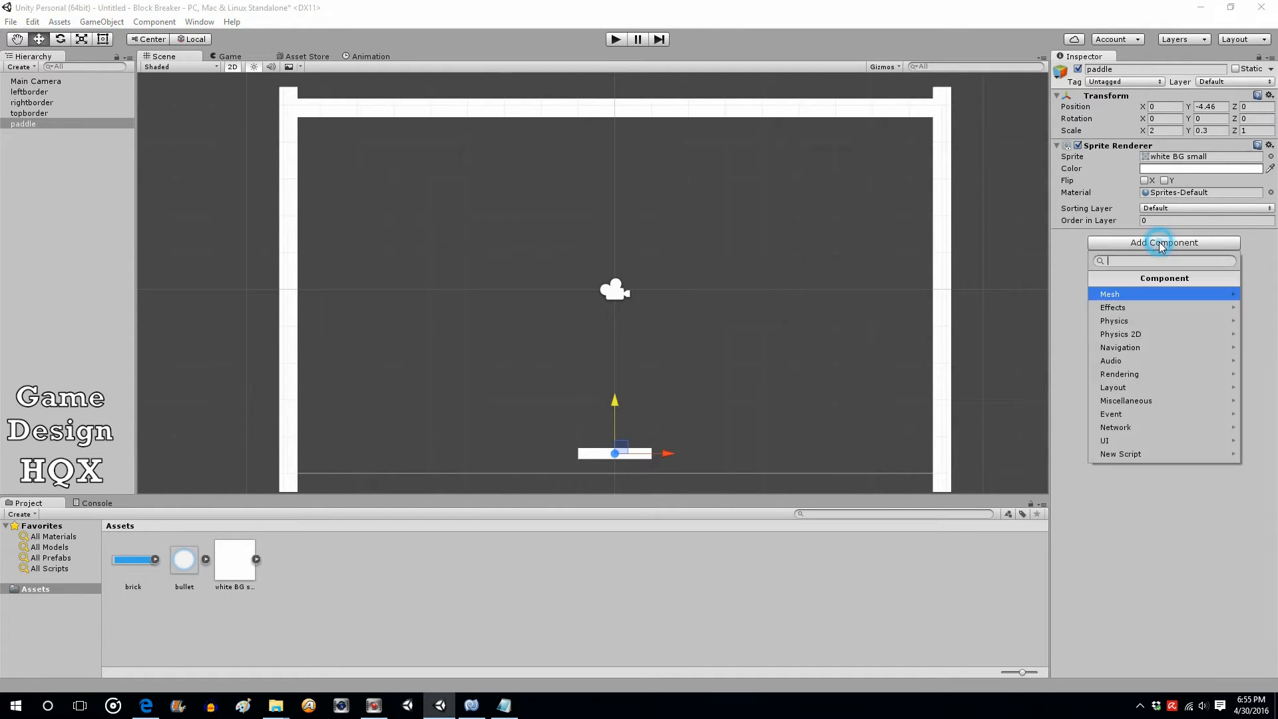
{"action": "left_click", "coordinate": [1148, 334]}
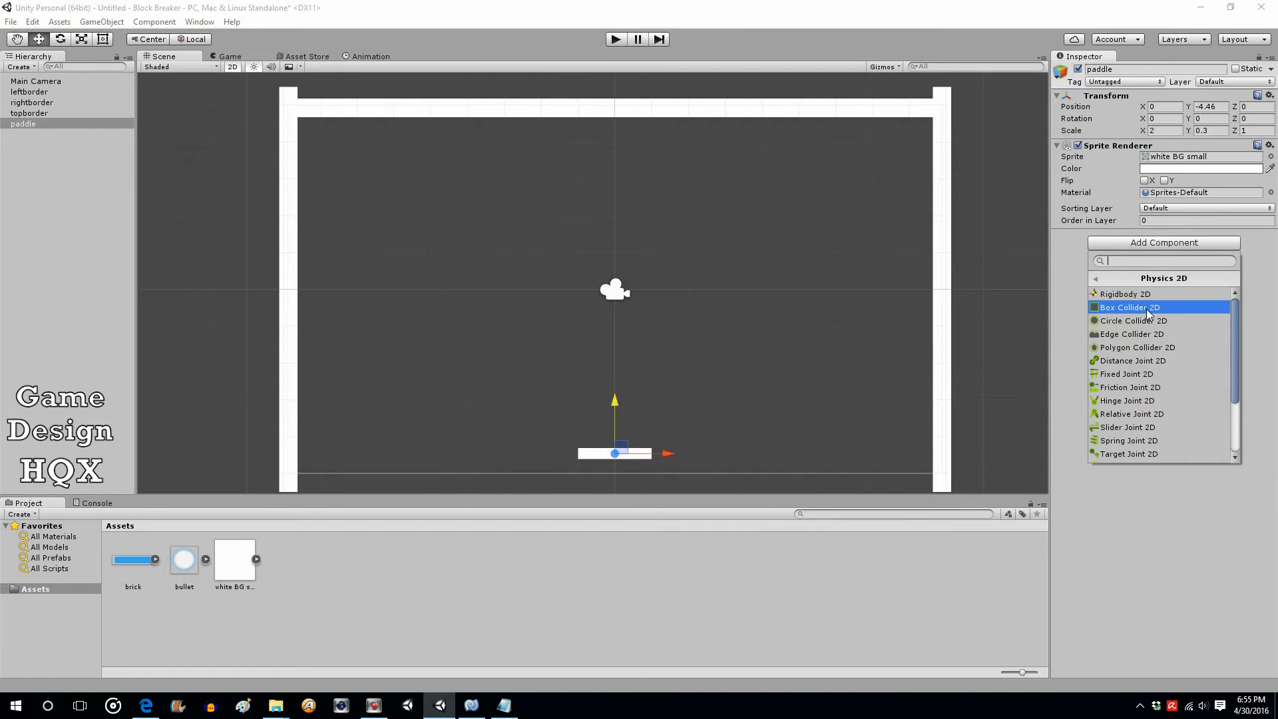
{"action": "left_click", "coordinate": [1148, 308]}
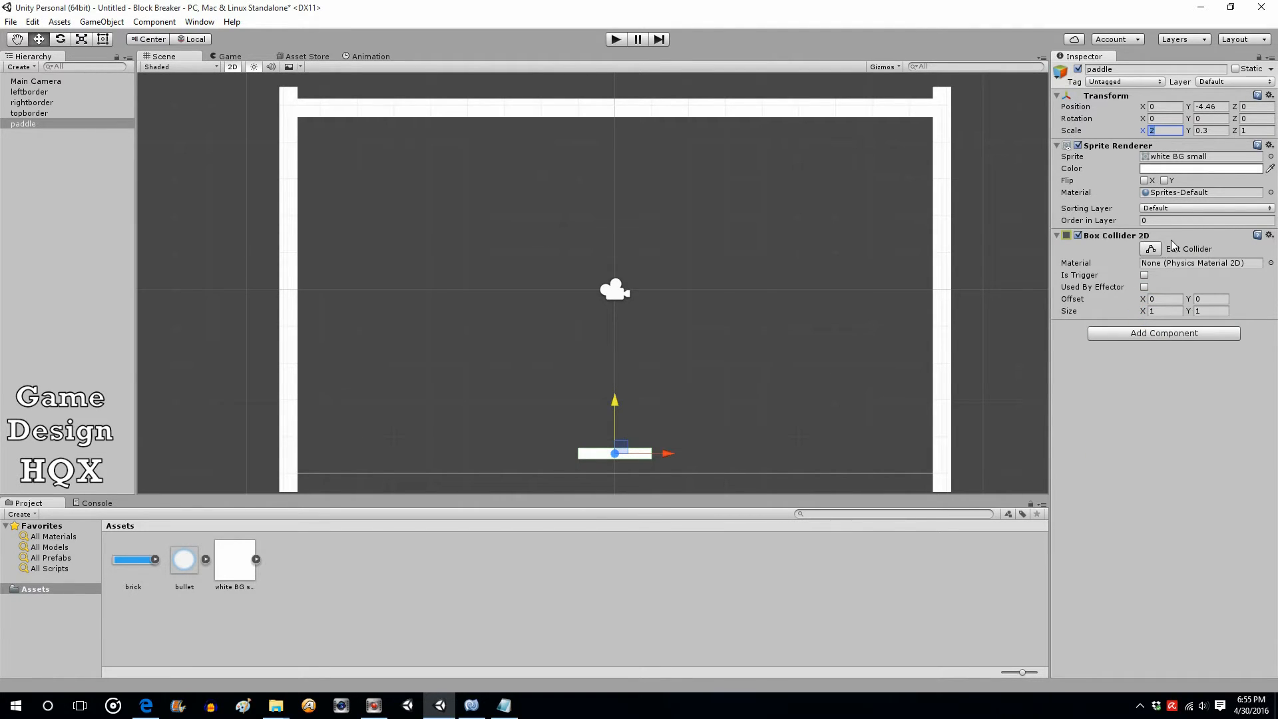
{"action": "left_click", "coordinate": [1132, 332]}
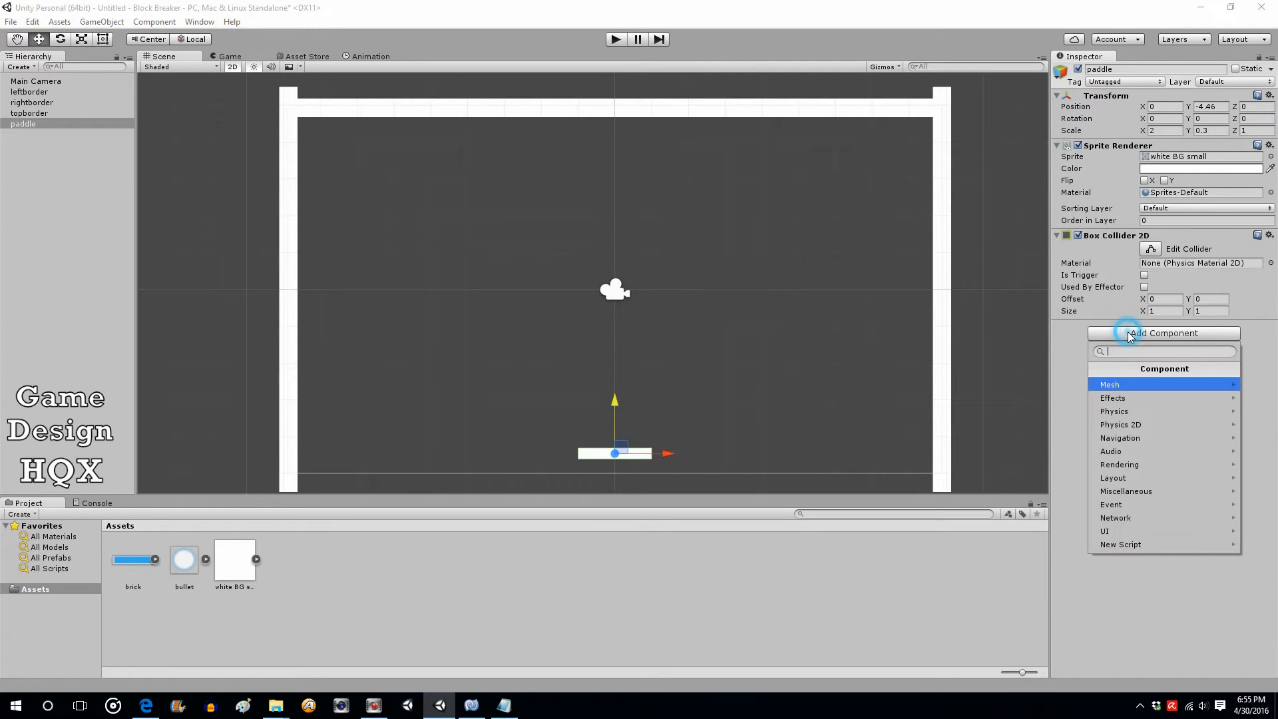
{"action": "left_click", "coordinate": [1129, 429]}
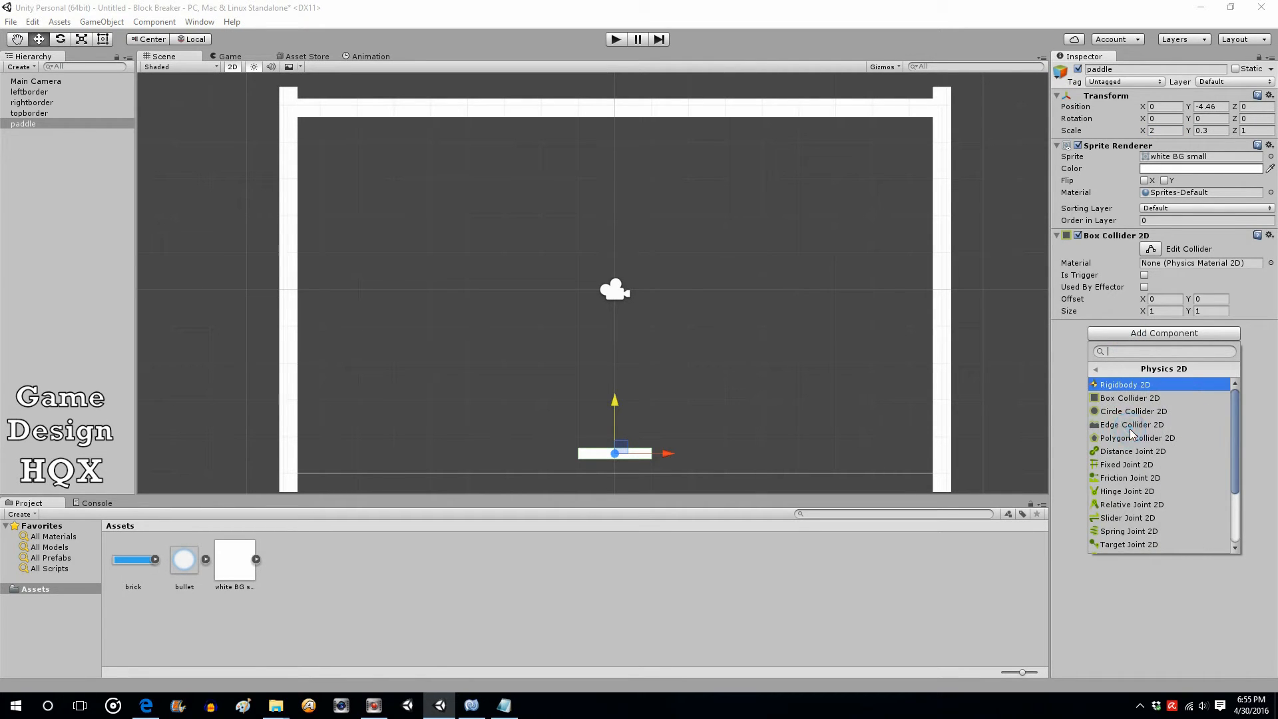
{"action": "left_click", "coordinate": [1136, 385]}
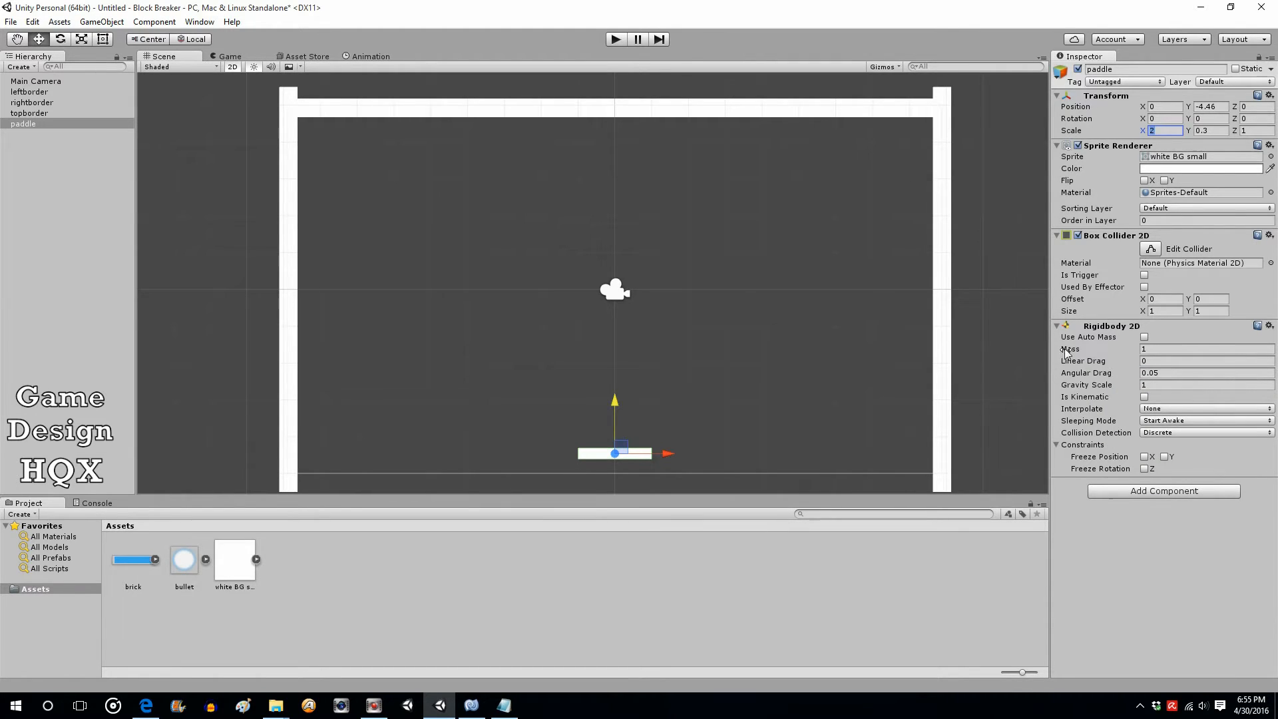
Freeze the paddle's Z rotation in its Rigidbody 2D and set the gravity scale to 0.
{"action": "left_click", "coordinate": [1145, 469]}
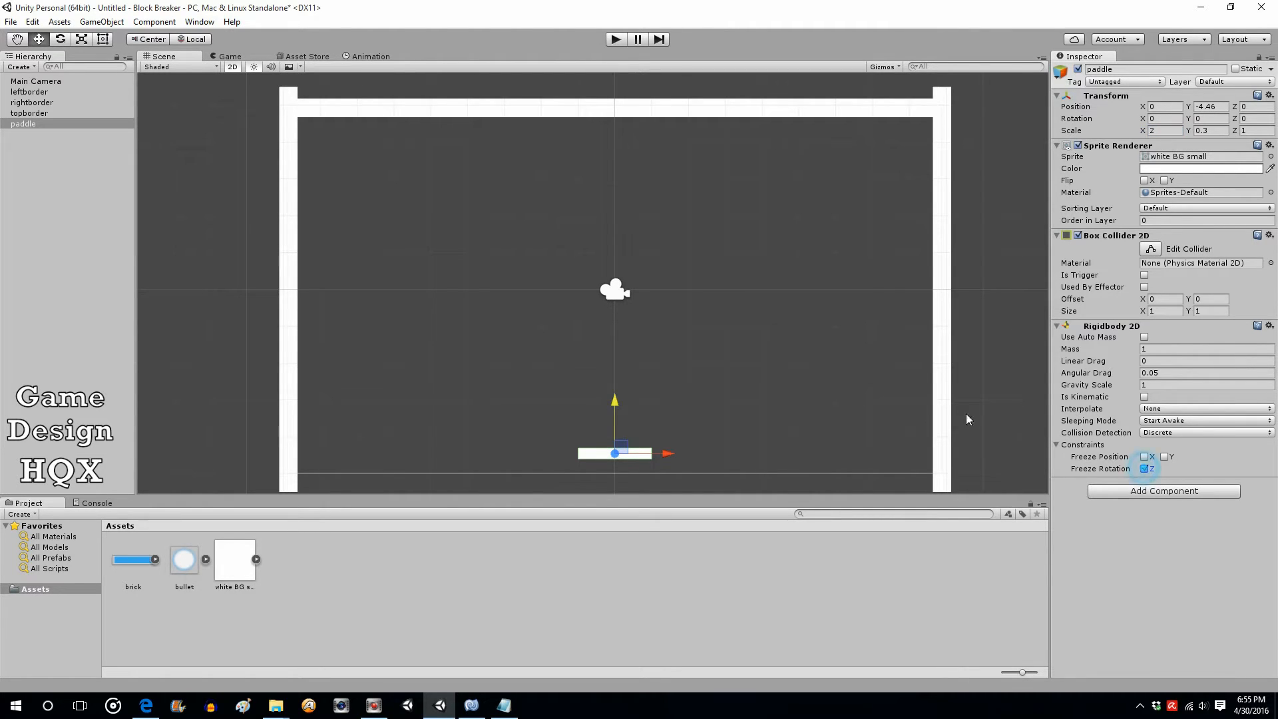
{"action": "left_click", "coordinate": [536, 108]}
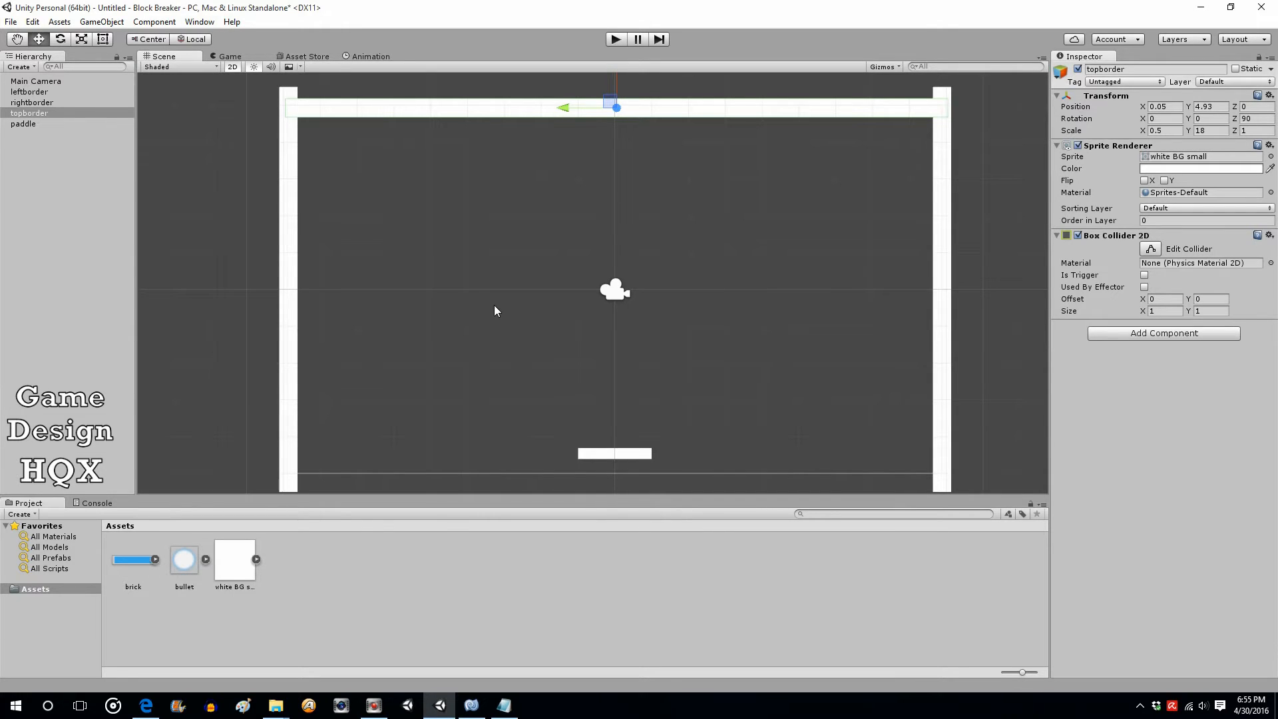
{"action": "left_click", "coordinate": [15, 125]}
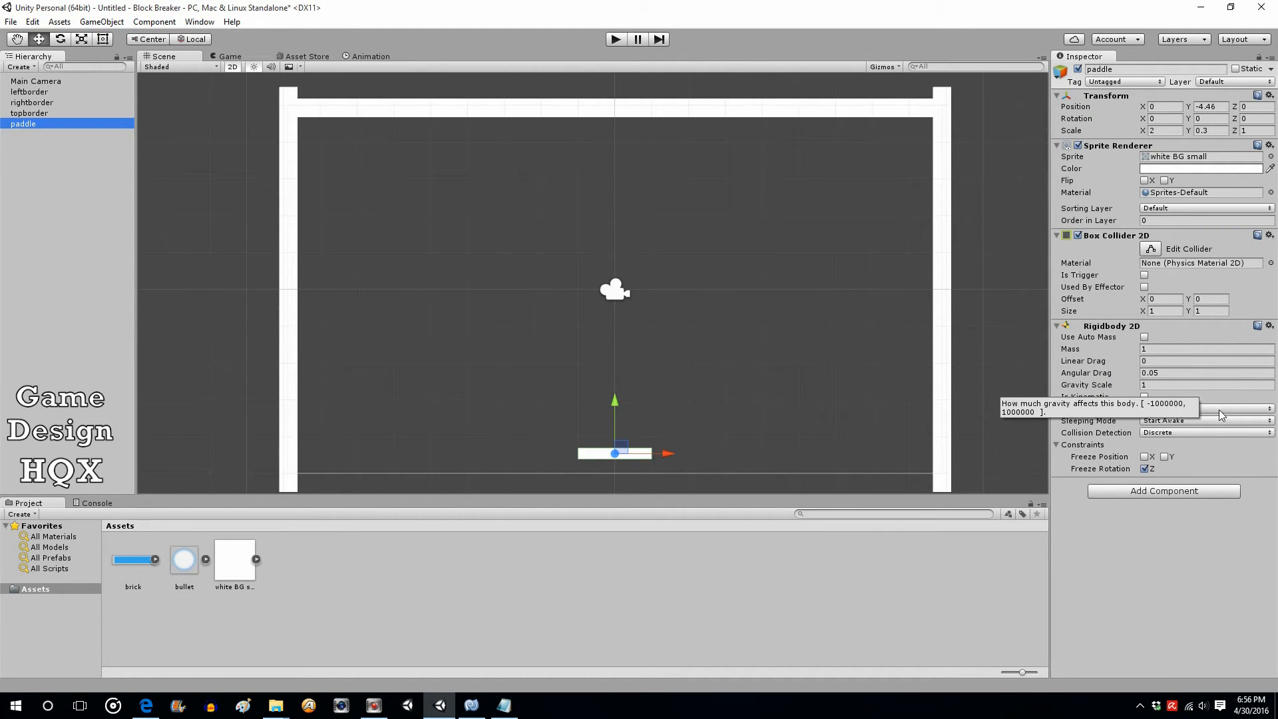
{"action": "left_click", "coordinate": [1153, 390]}
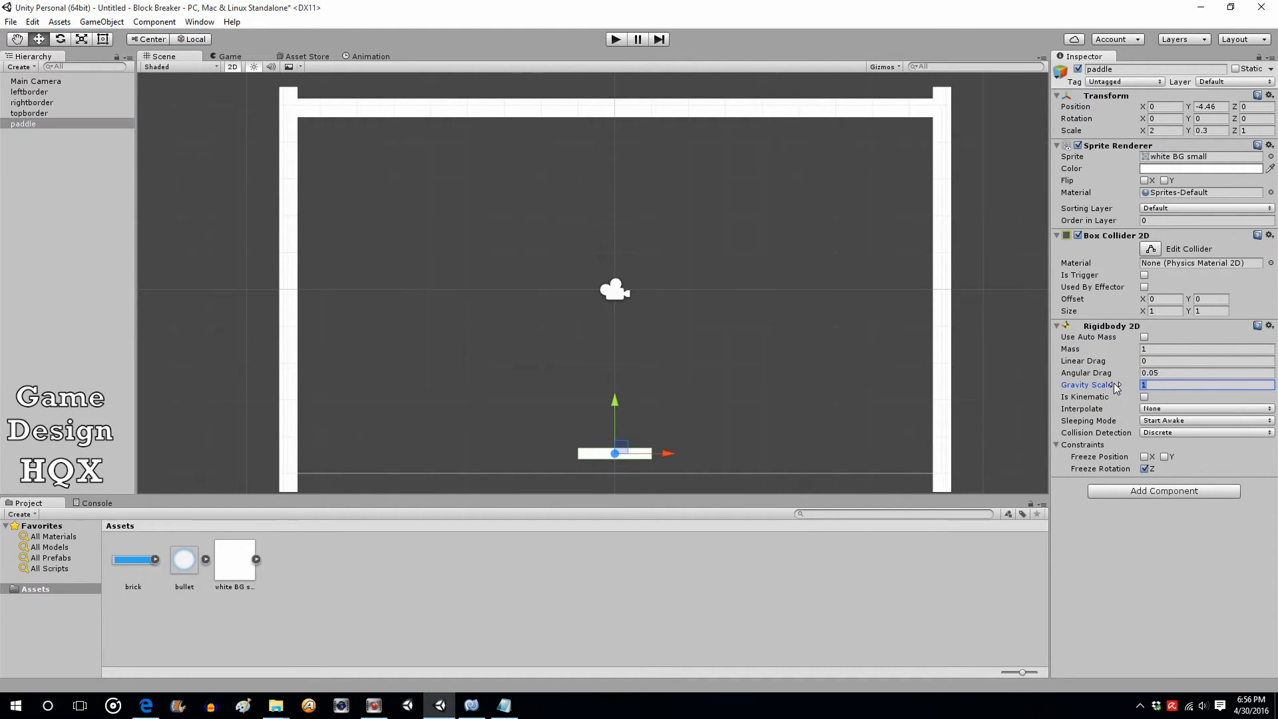
{"action": "type", "text": "0"}
Add the brick sprite to the scene at about Y 3.25 and apply 90 Pixels Per Unit in its import settings.
{"action": "left_click_drag", "start_coordinate": [136, 564], "coordinate": [59, 387]}
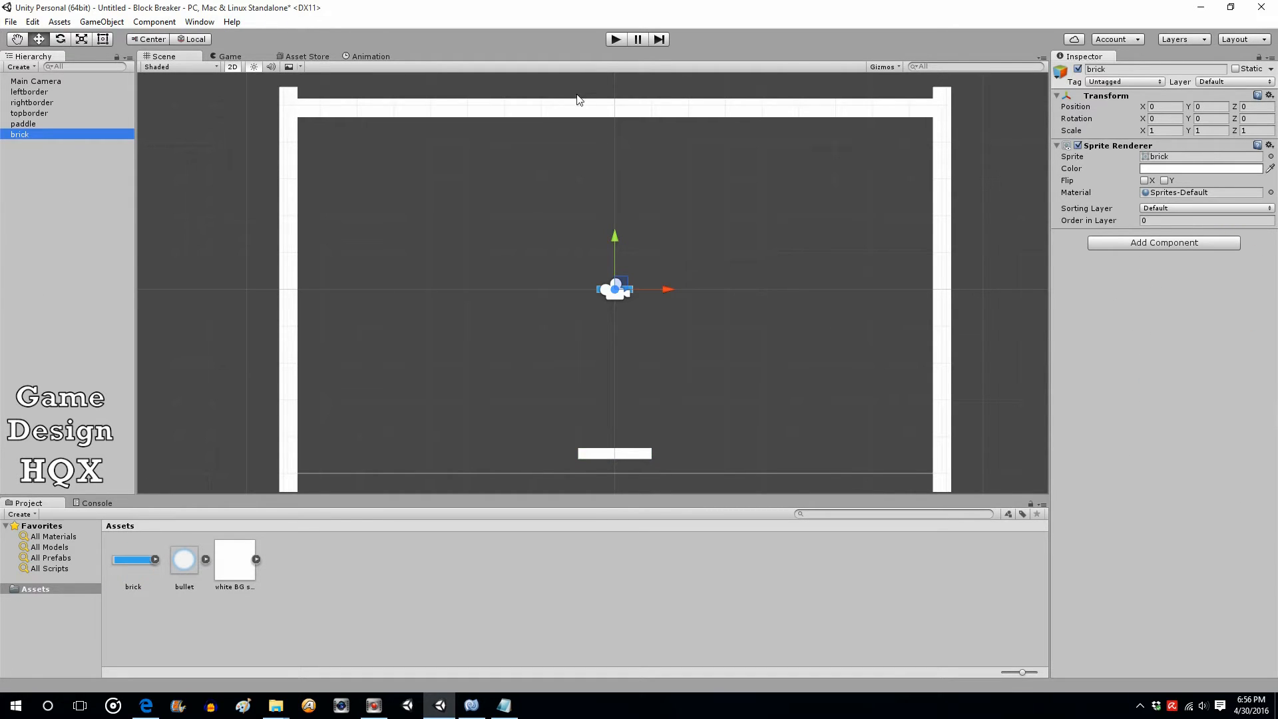
{"action": "left_click_drag", "start_coordinate": [616, 241], "coordinate": [607, 122]}
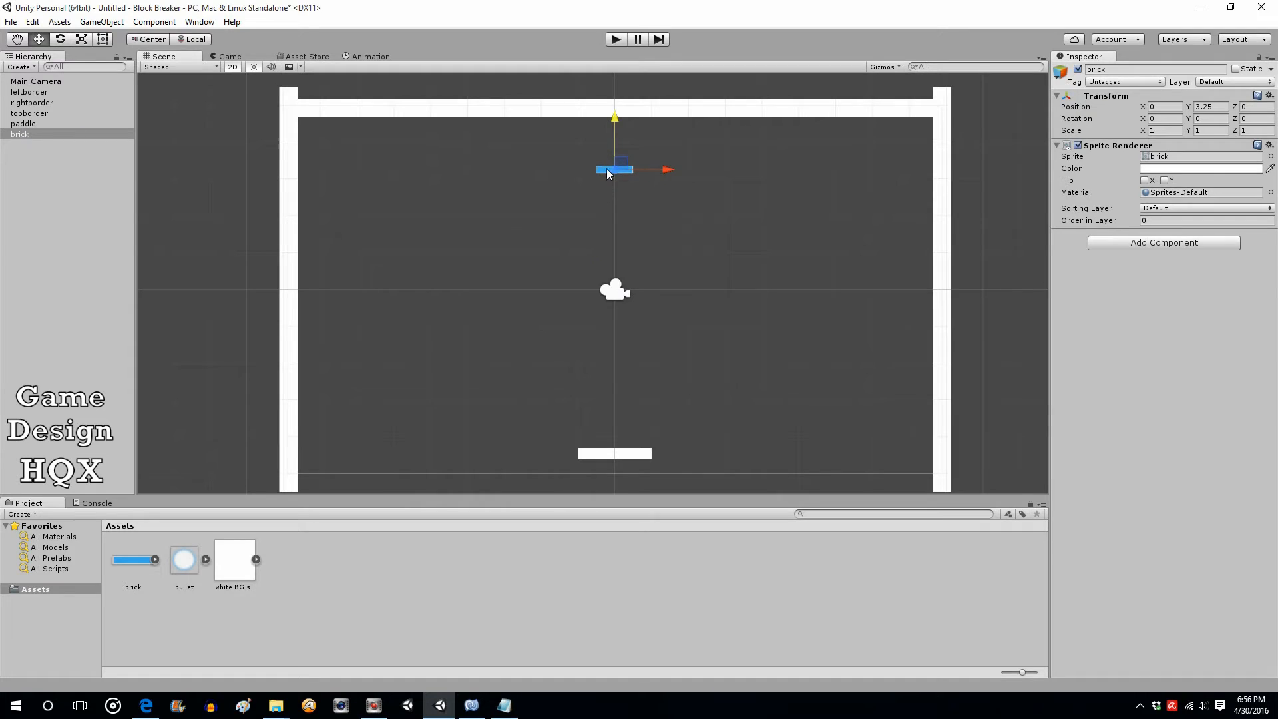
{"action": "left_click", "coordinate": [137, 564]}
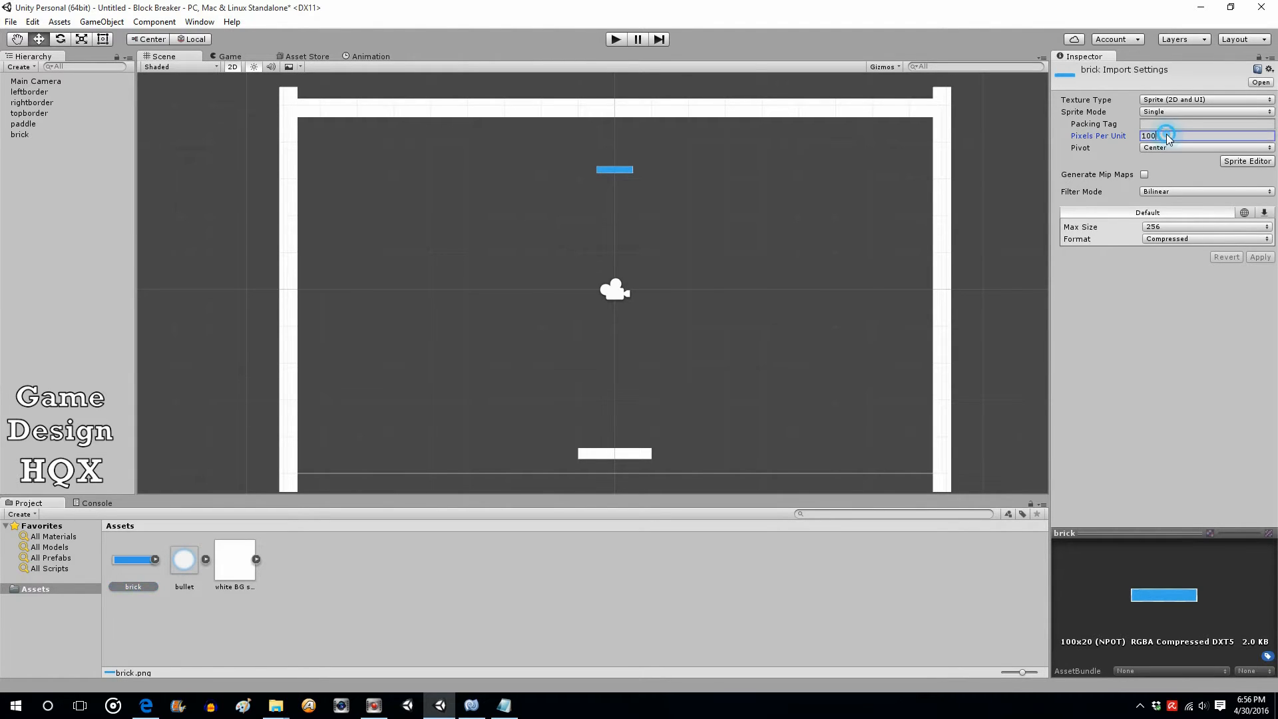
{"action": "left_click", "coordinate": [1112, 135]}
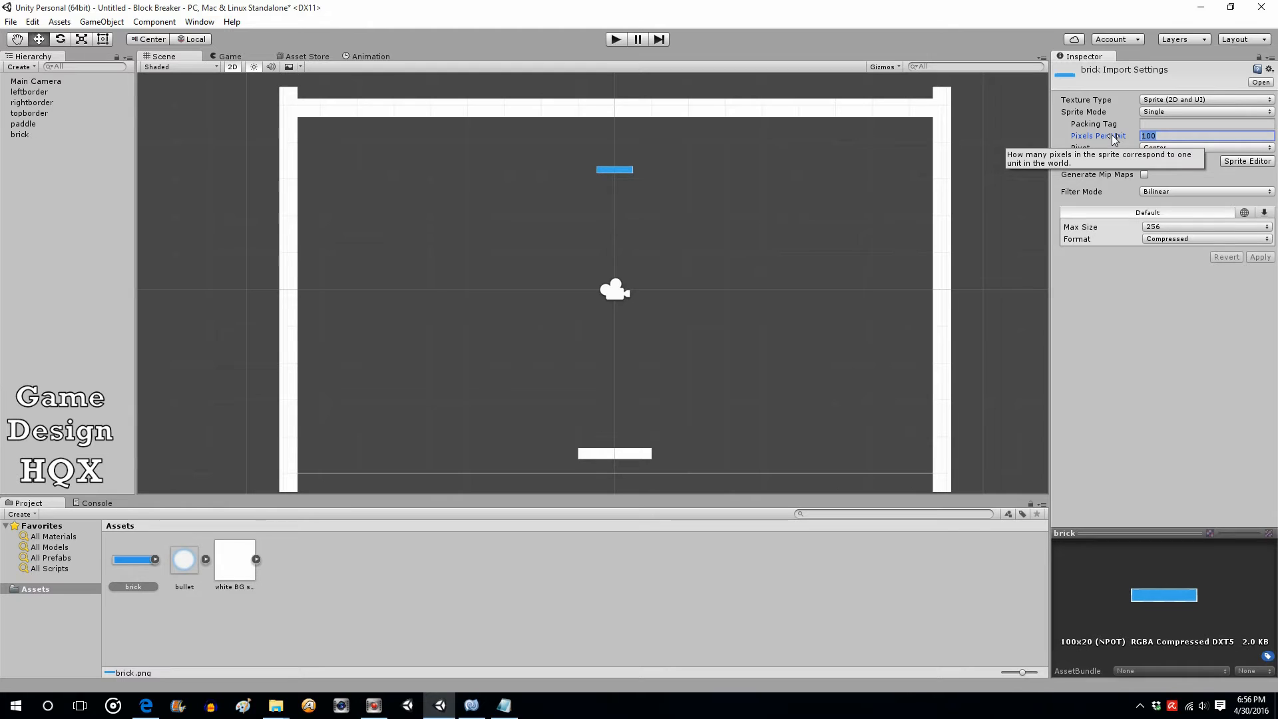
{"action": "type", "text": "90"}
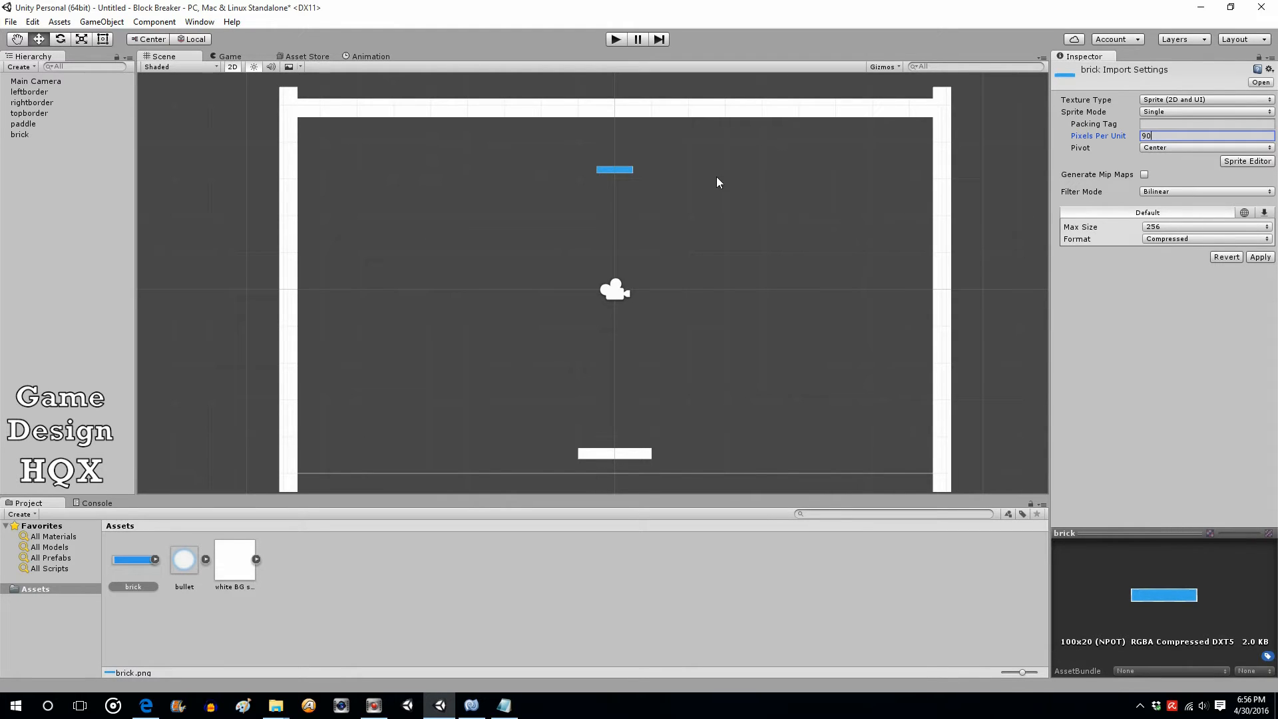
{"action": "left_click", "coordinate": [1260, 257]}
Move the brick toward the left border, to about X -6.28, and add a Box Collider 2D to it.
{"action": "left_click", "coordinate": [616, 167]}
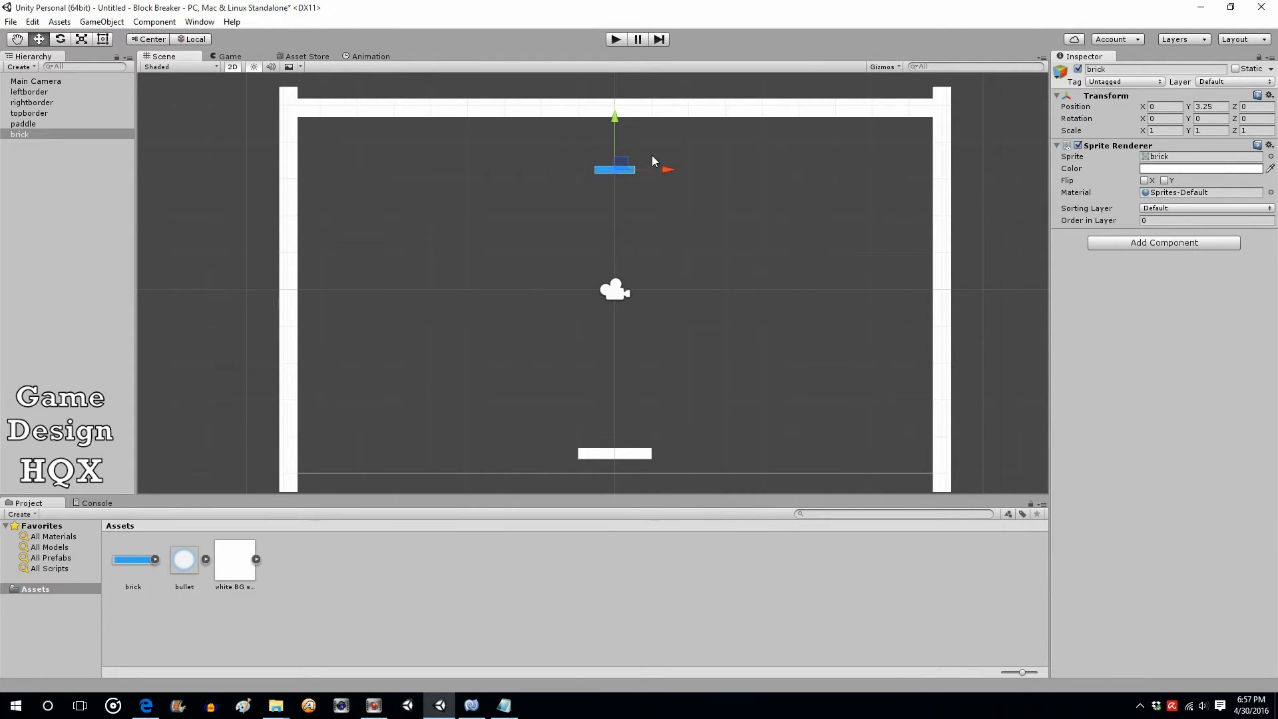
{"action": "left_click_drag", "start_coordinate": [666, 171], "coordinate": [440, 170]}
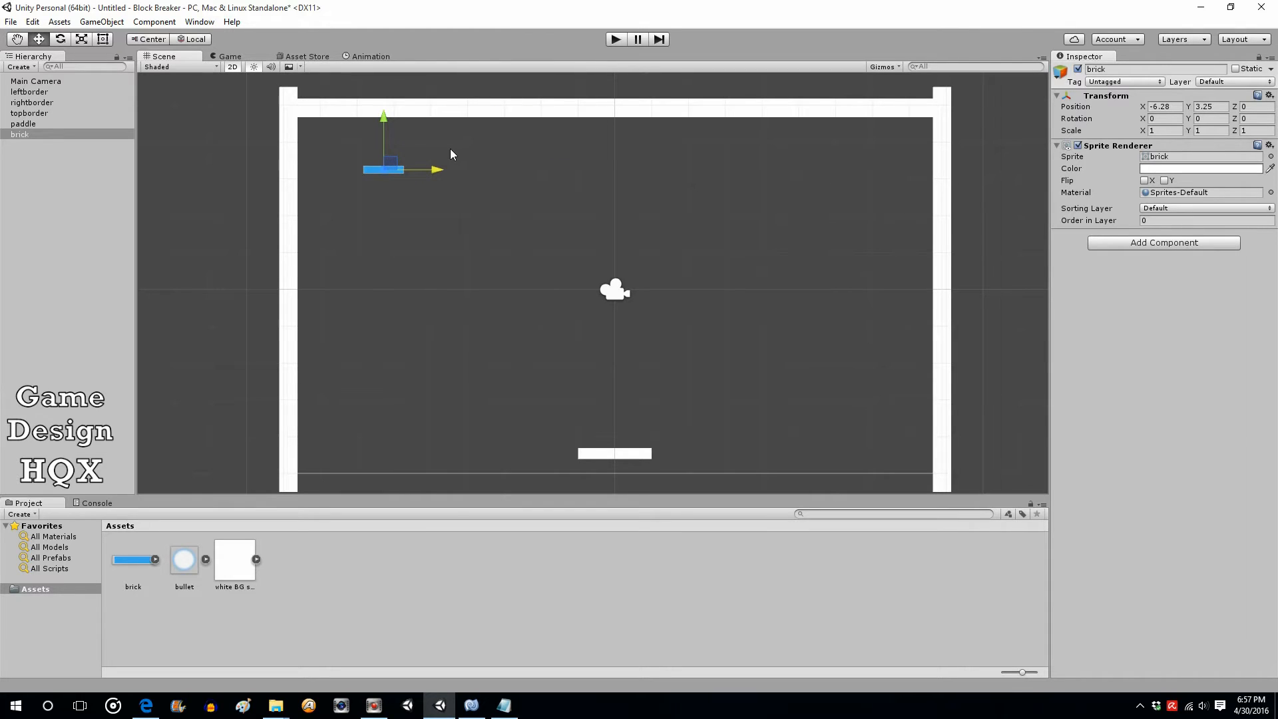
{"action": "left_click", "coordinate": [1125, 242]}
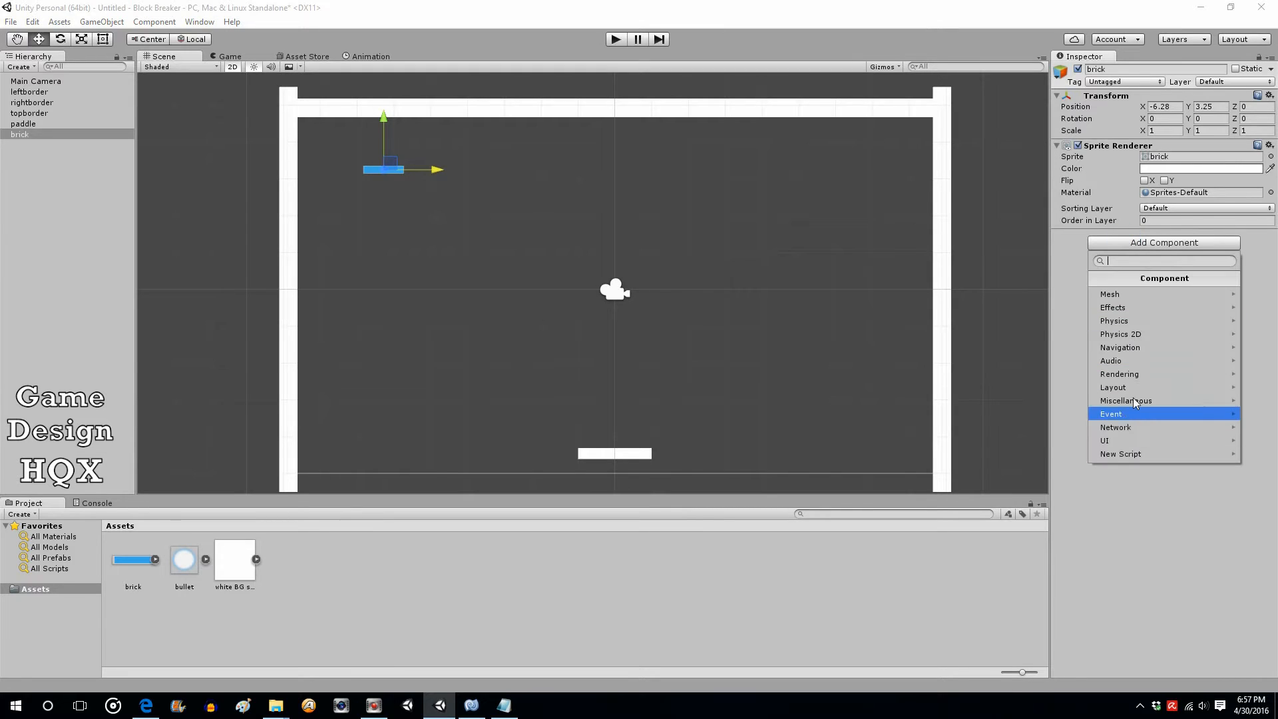
{"action": "left_click", "coordinate": [1132, 334]}
{"action": "left_click", "coordinate": [1138, 309]}
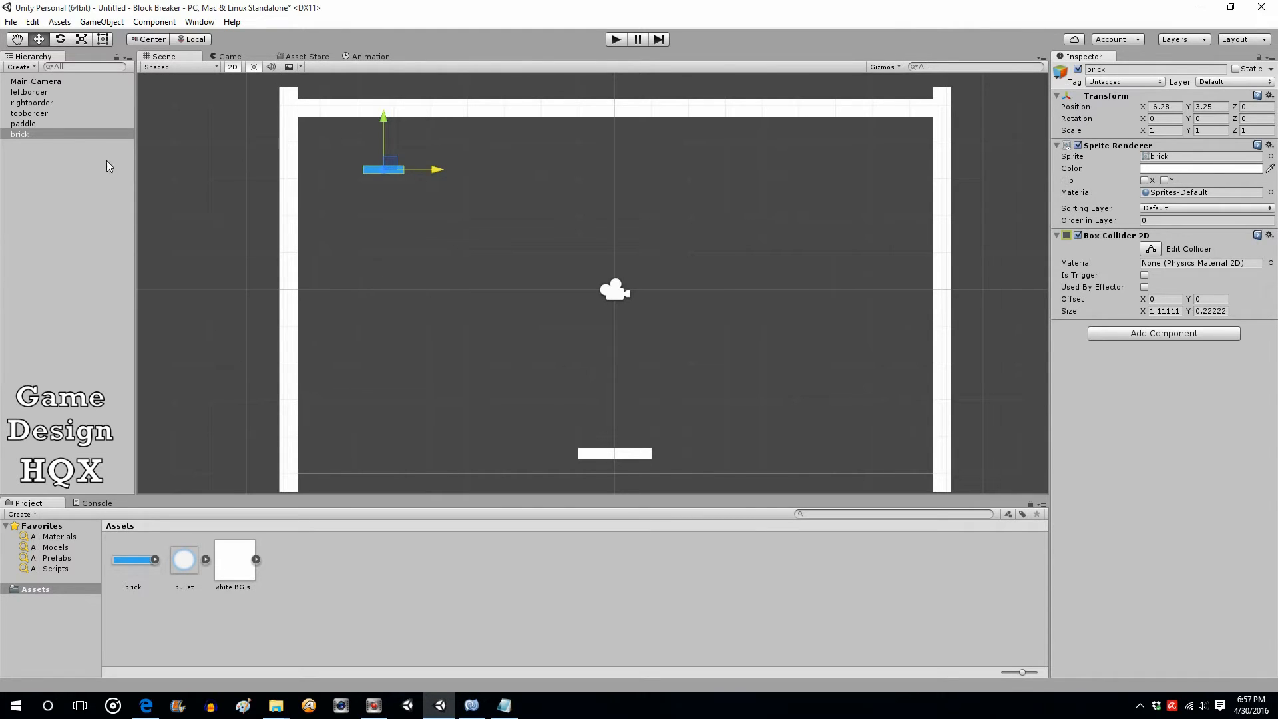
Copy the brick in the scene and paste six duplicates of it.
{"action": "right_click", "coordinate": [49, 134]}
{"action": "left_click", "coordinate": [69, 146]}
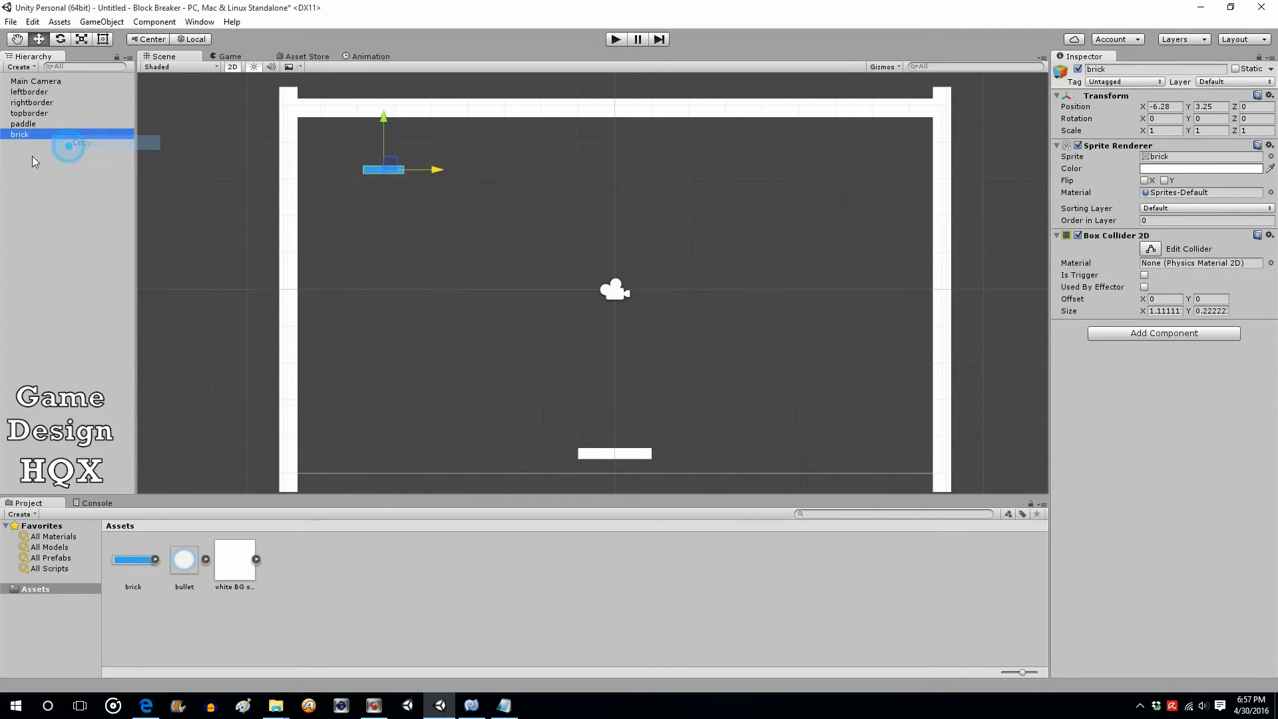
{"action": "right_click", "coordinate": [32, 156]}
{"action": "left_click", "coordinate": [72, 186]}
{"action": "right_click", "coordinate": [54, 185]}
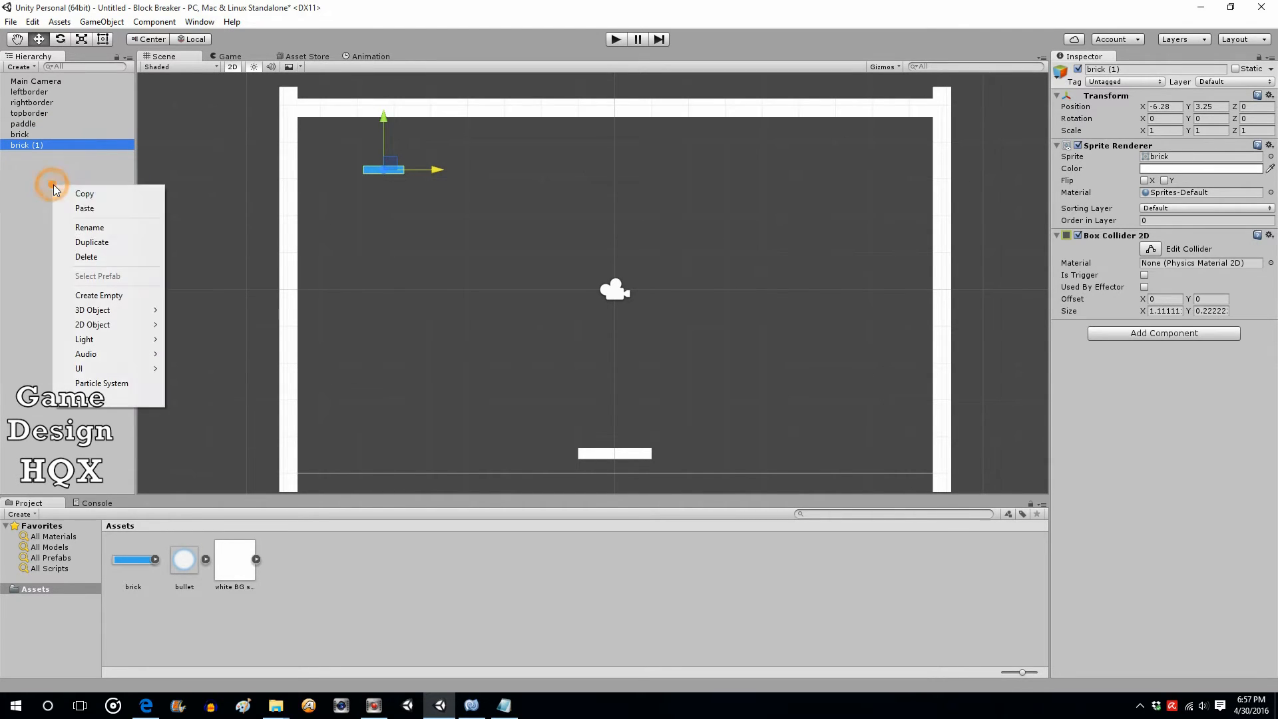
{"action": "left_click", "coordinate": [85, 211]}
{"action": "right_click", "coordinate": [59, 190]}
{"action": "left_click", "coordinate": [90, 213]}
{"action": "right_click", "coordinate": [66, 208]}
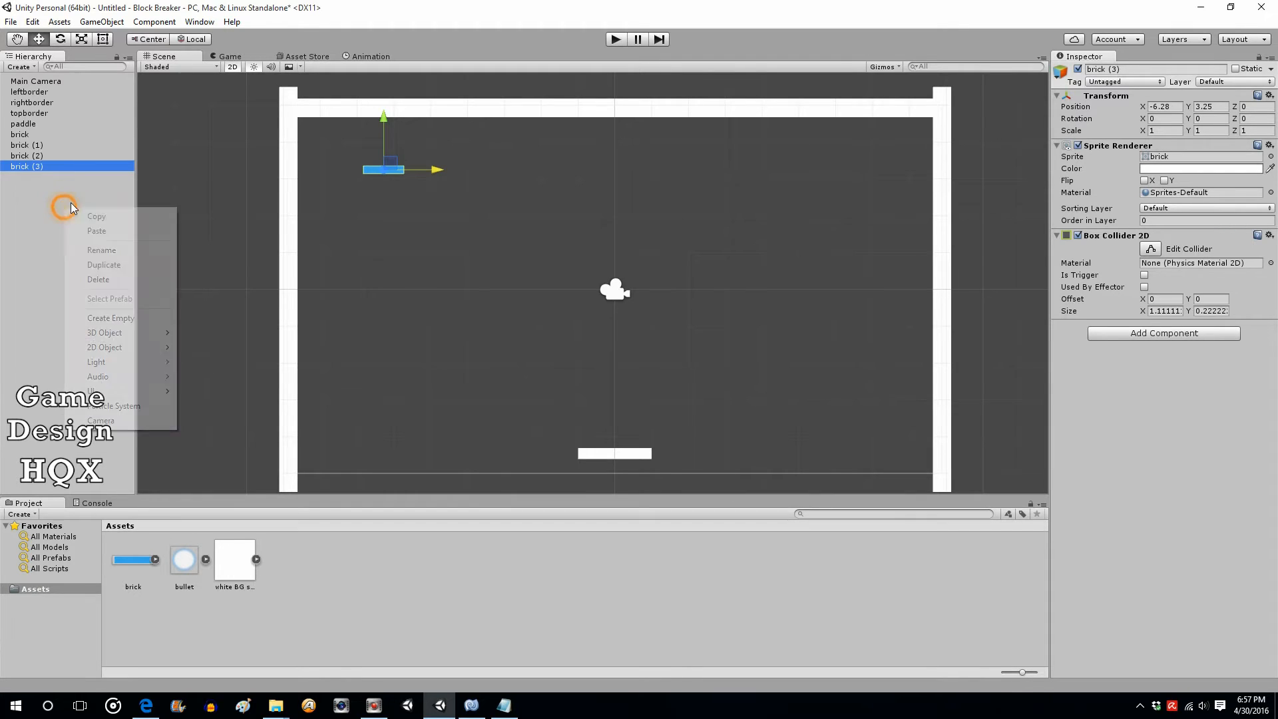
{"action": "left_click", "coordinate": [94, 239]}
{"action": "right_click", "coordinate": [44, 214]}
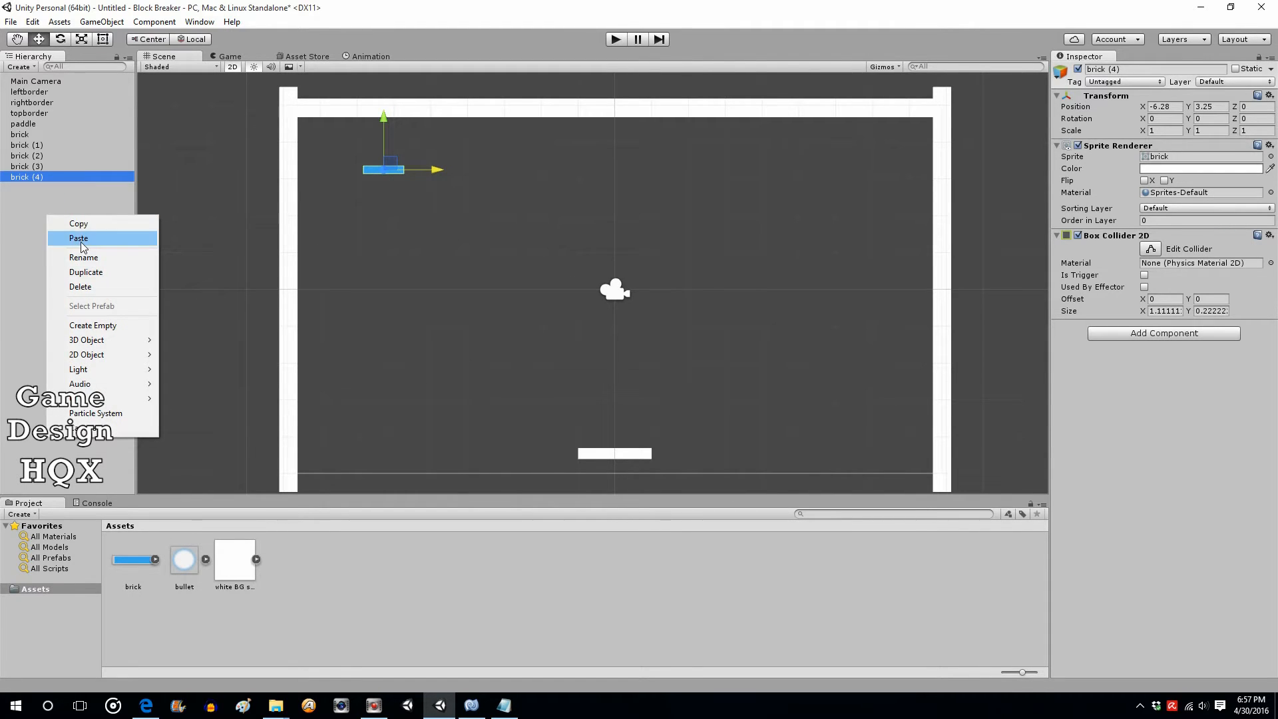
{"action": "left_click", "coordinate": [70, 237]}
{"action": "right_click", "coordinate": [59, 222]}
{"action": "left_click", "coordinate": [85, 245]}
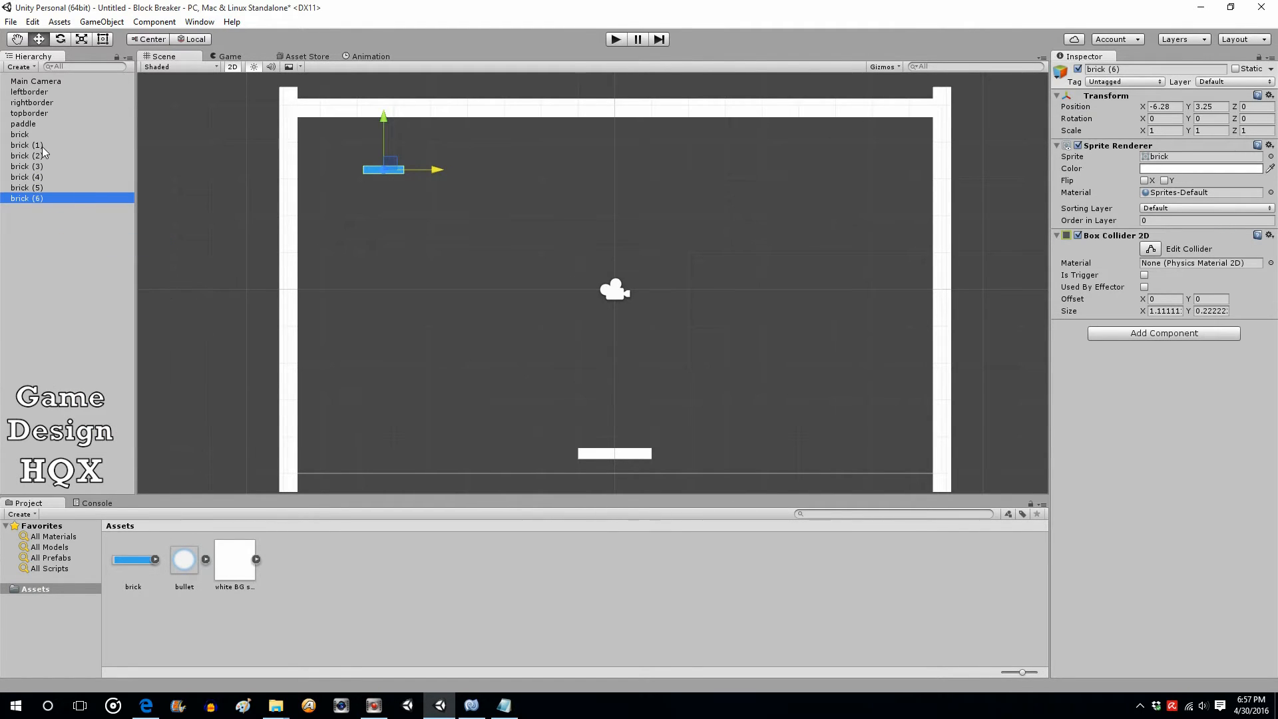
Line up brick (1) and brick (2) in a row beside the original brick, at about X -5.1 and X -3.92.
{"action": "left_click", "coordinate": [42, 145]}
{"action": "left_click_drag", "start_coordinate": [444, 170], "coordinate": [489, 175]}
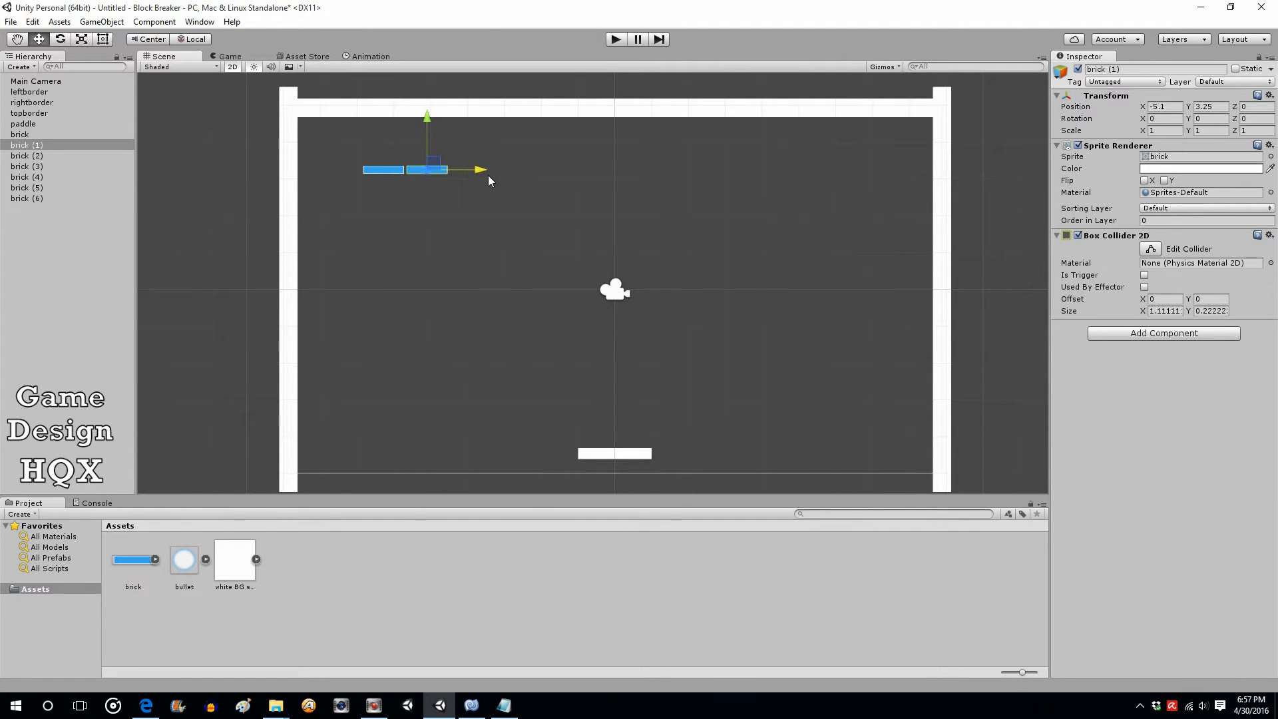
{"action": "left_click", "coordinate": [51, 157]}
{"action": "left_click", "coordinate": [449, 168]}
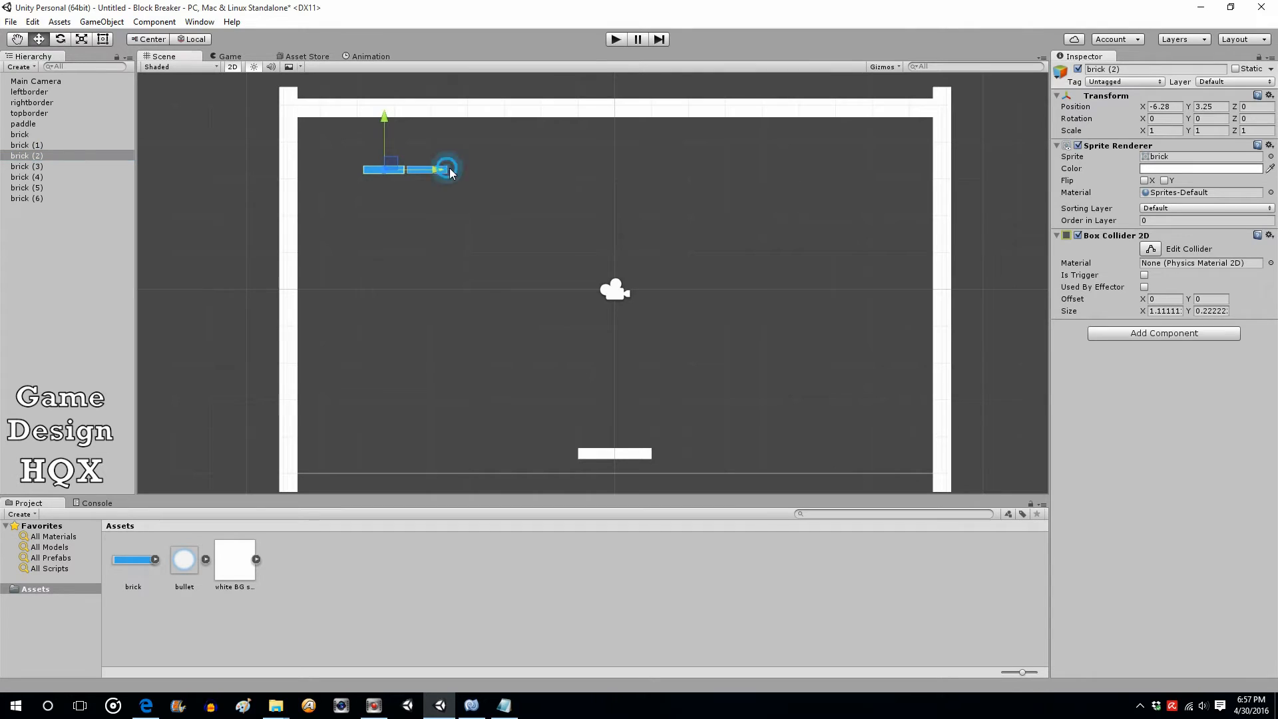
{"action": "left_click_drag", "start_coordinate": [449, 171], "coordinate": [534, 187]}
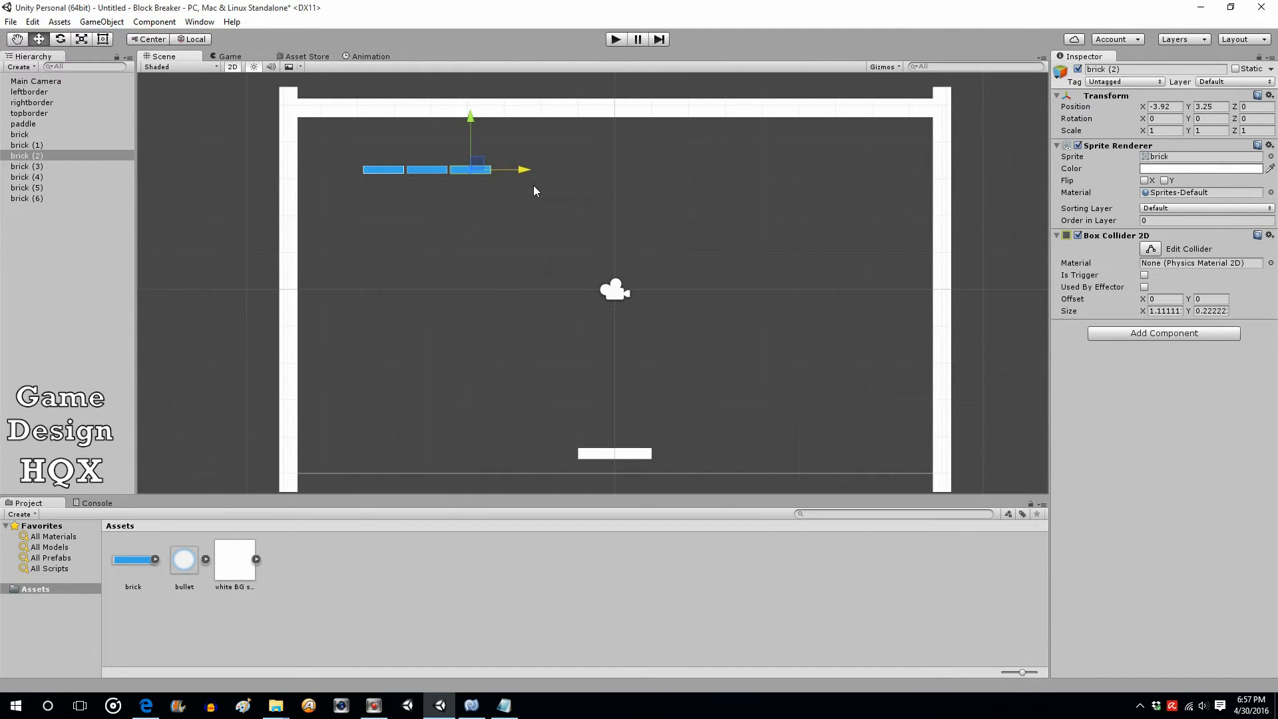
Continue the brick row with brick (3) to brick (6) at about X -2.74, -1.56, -0.31 and 0.92.
{"action": "left_click", "coordinate": [53, 167]}
{"action": "left_click_drag", "start_coordinate": [445, 170], "coordinate": [570, 186]}
{"action": "left_click", "coordinate": [40, 177]}
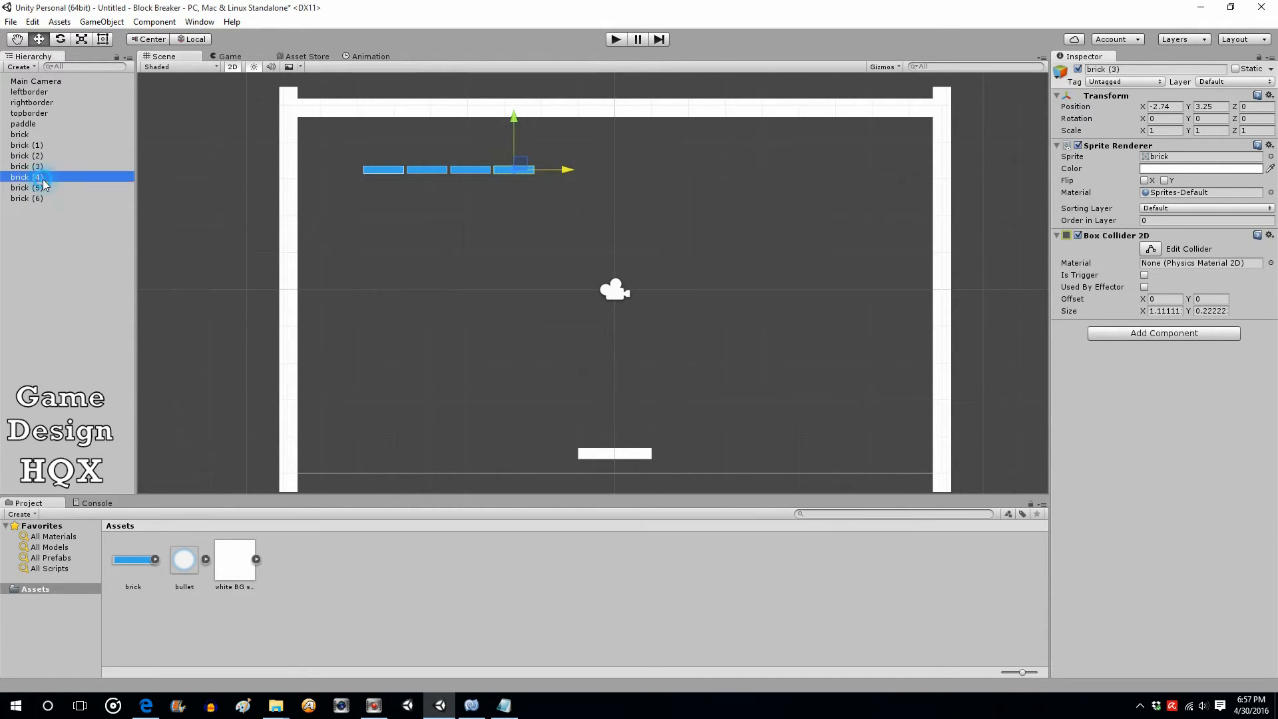
{"action": "left_click_drag", "start_coordinate": [443, 166], "coordinate": [609, 179]}
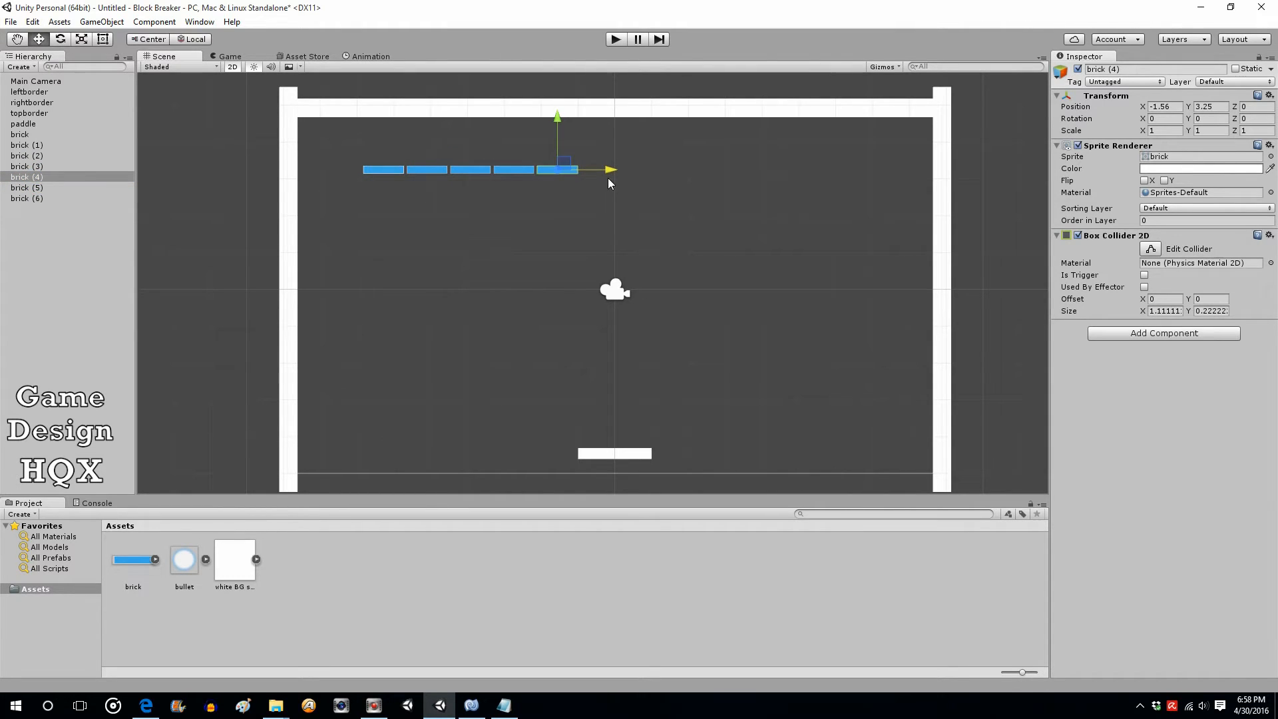
{"action": "left_click", "coordinate": [49, 189]}
{"action": "left_click_drag", "start_coordinate": [440, 172], "coordinate": [660, 171]}
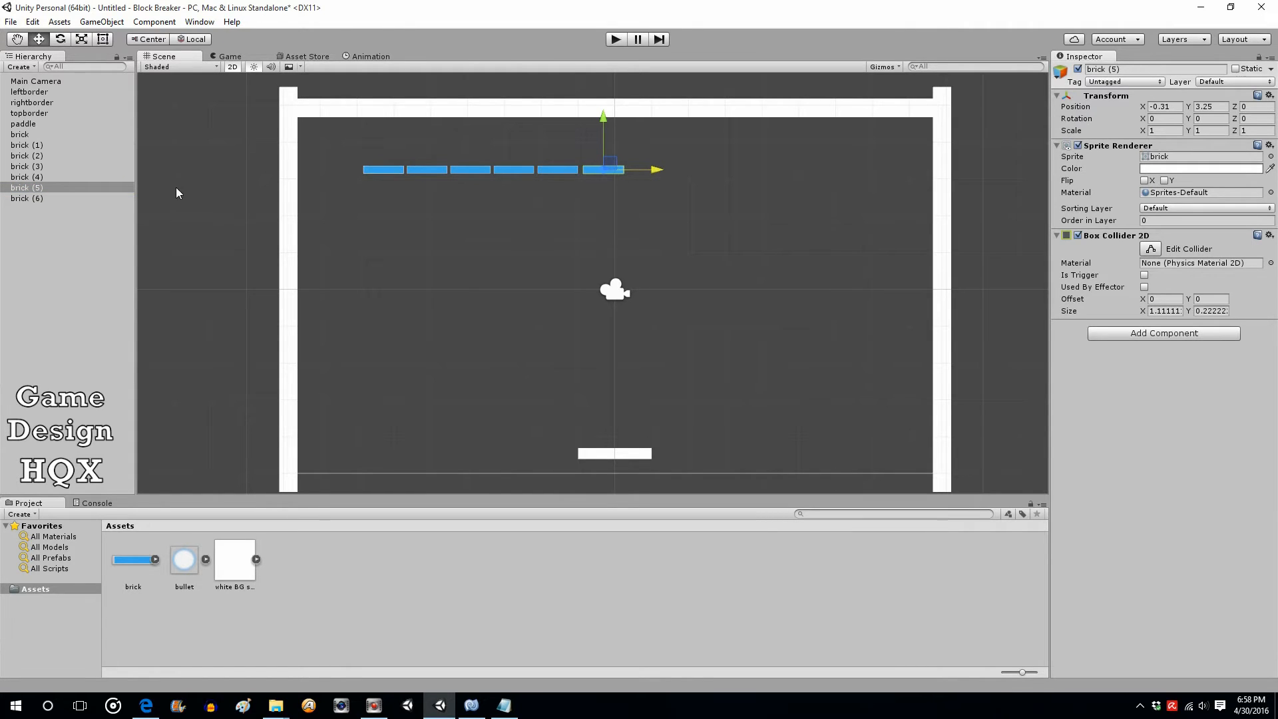
{"action": "left_click", "coordinate": [32, 200]}
{"action": "left_click_drag", "start_coordinate": [434, 166], "coordinate": [701, 164]}
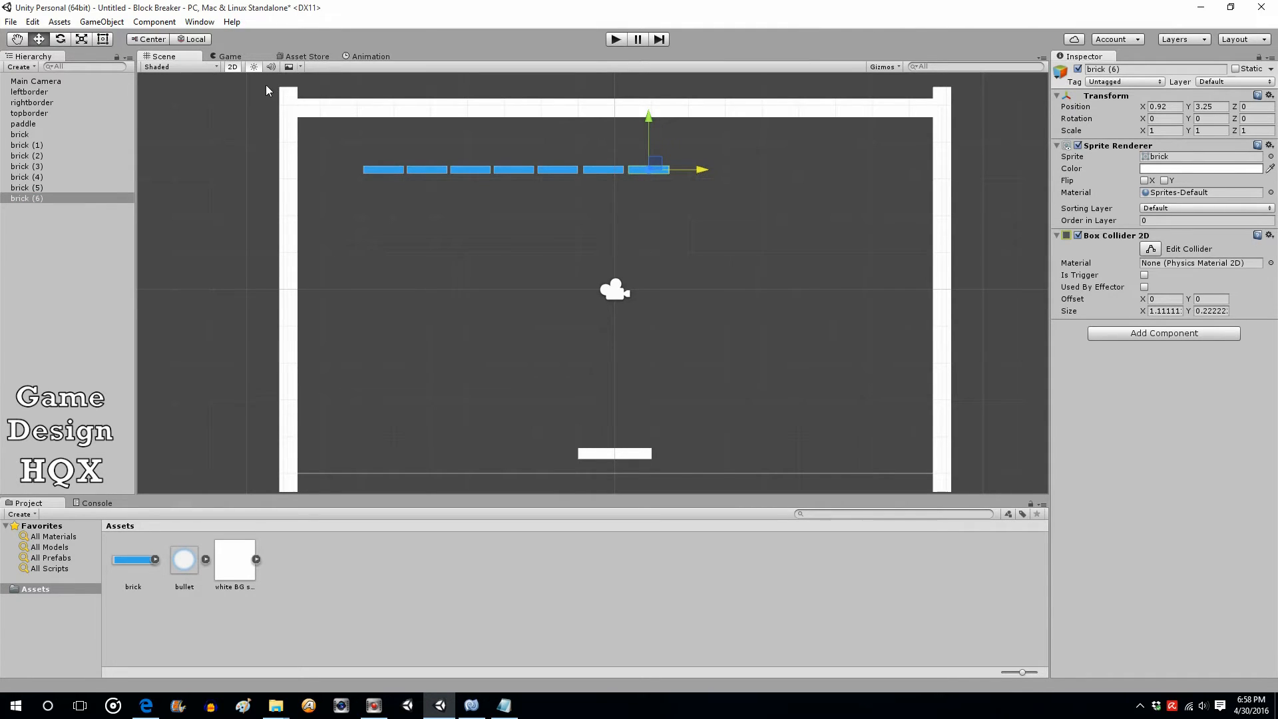
Duplicate all seven bricks by copy and paste and move the copies up to form a second row just above the first.
{"action": "left_click", "coordinate": [34, 134]}
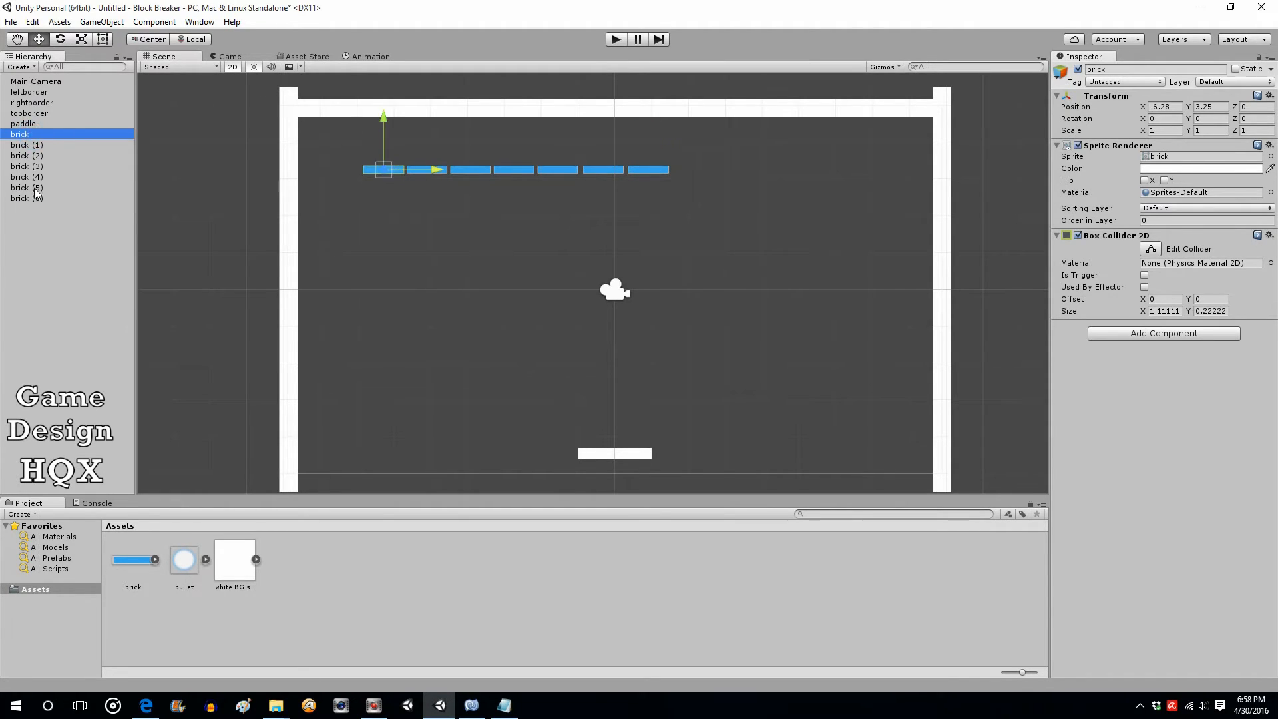
{"action": "left_click", "coordinate": [38, 197], "text": "shift"}
{"action": "right_click", "coordinate": [45, 155]}
{"action": "left_click", "coordinate": [33, 210]}
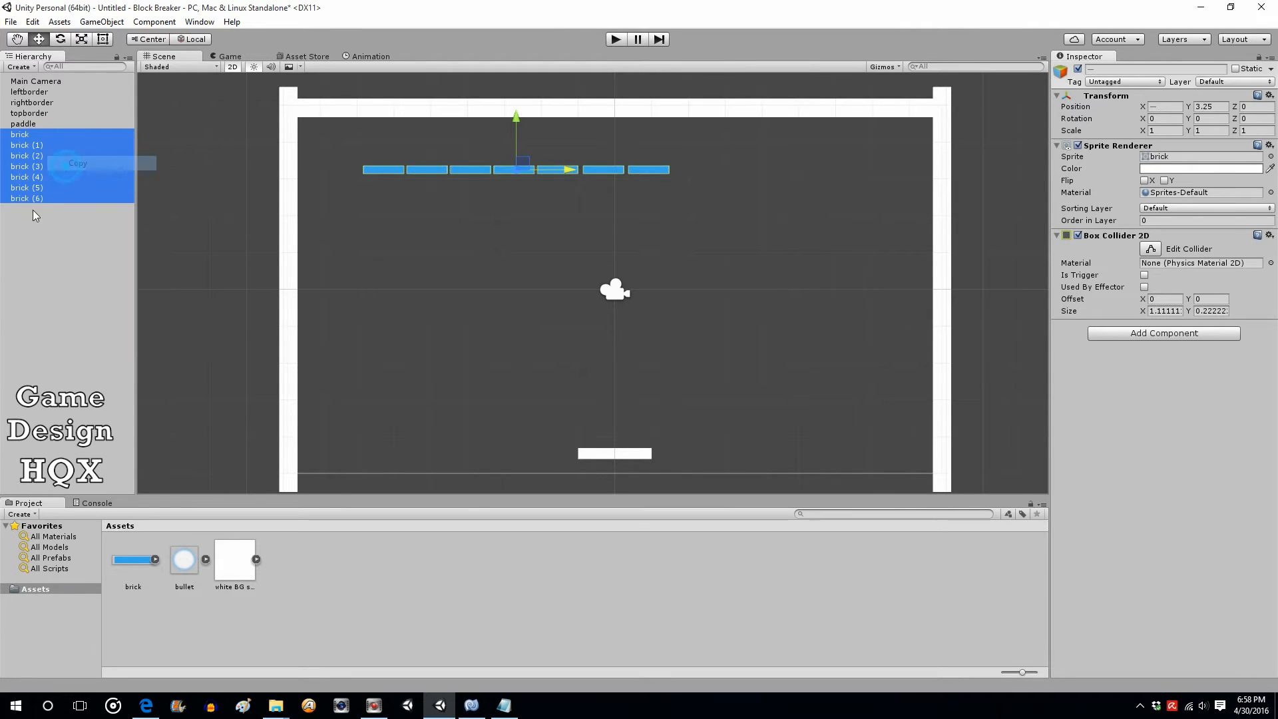
{"action": "right_click", "coordinate": [39, 212]}
{"action": "left_click", "coordinate": [70, 240]}
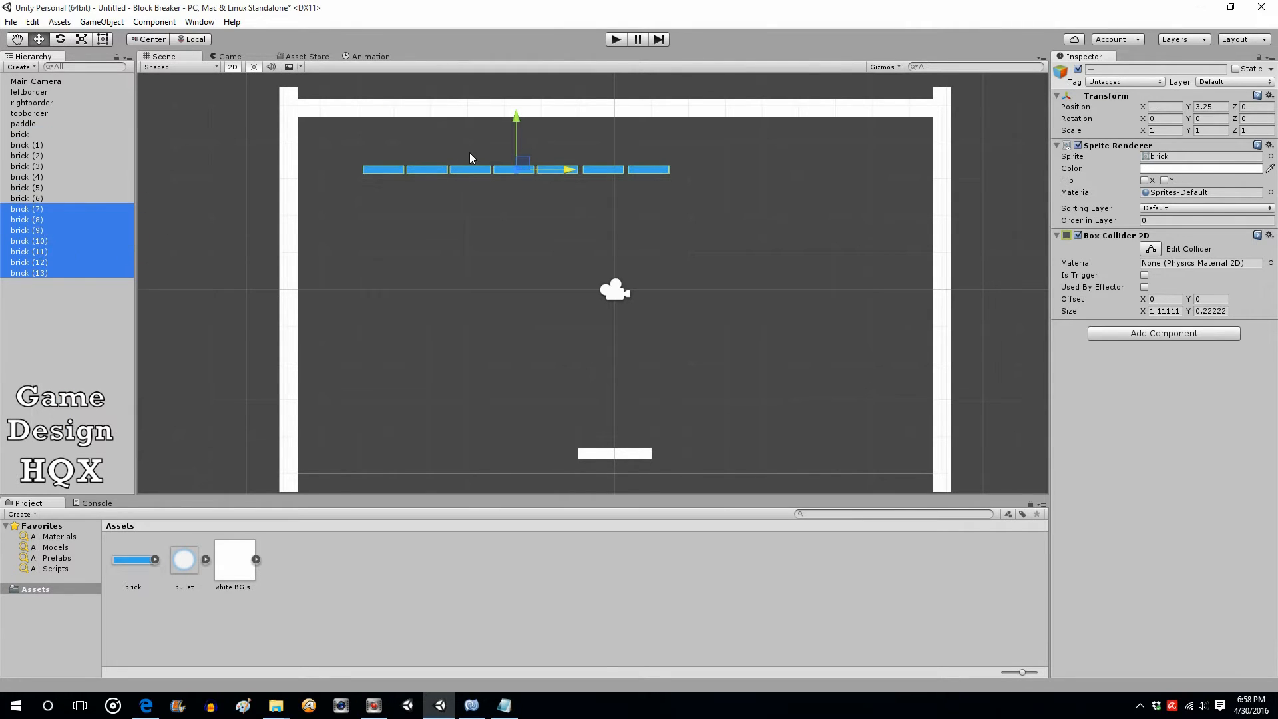
{"action": "left_click_drag", "start_coordinate": [515, 115], "coordinate": [515, 101]}
{"action": "left_click", "coordinate": [64, 310]}
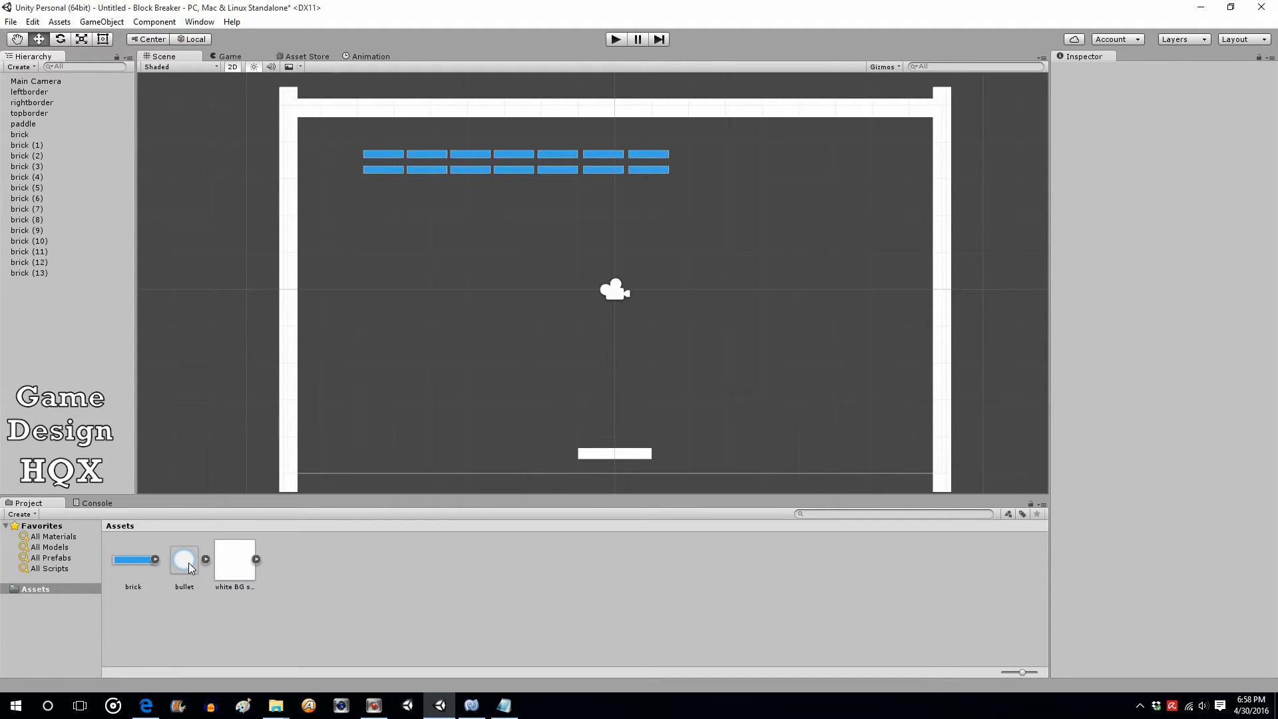
Add the bullet sprite to the scene at about Y 1.4 and give it a Circle Collider 2D.
{"action": "left_click_drag", "start_coordinate": [190, 562], "coordinate": [59, 336]}
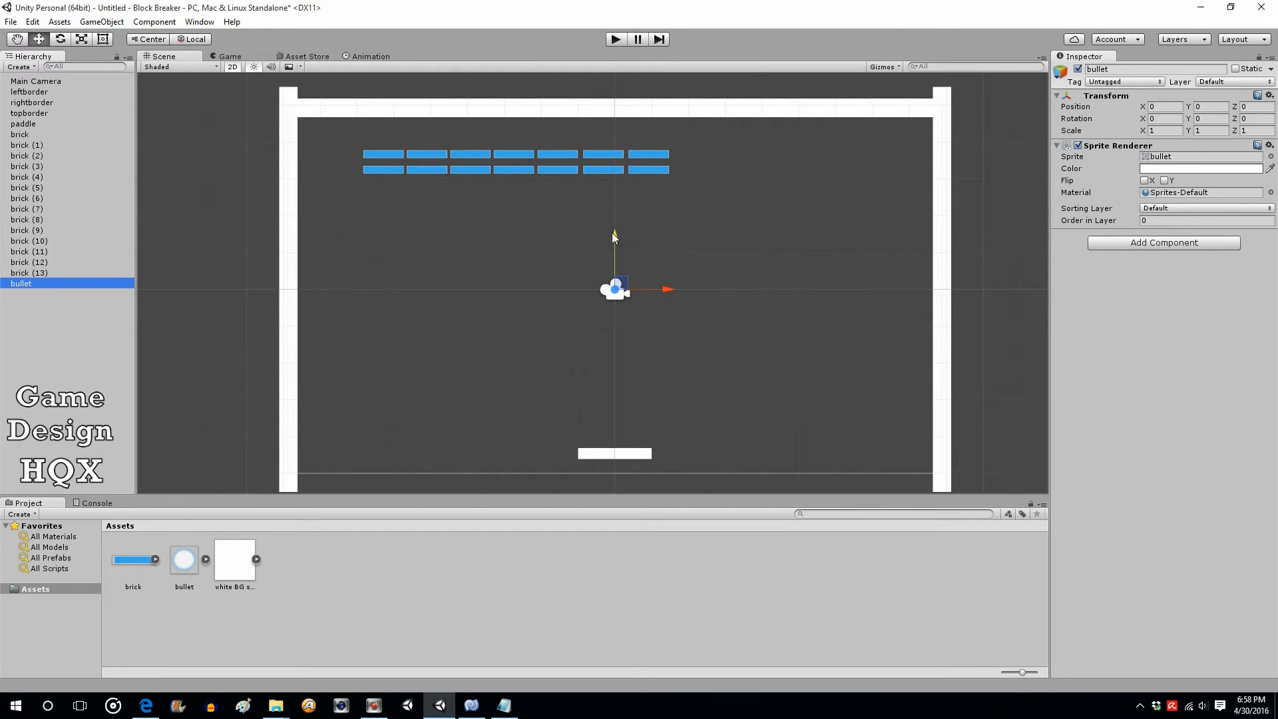
{"action": "left_click_drag", "start_coordinate": [614, 237], "coordinate": [633, 179]}
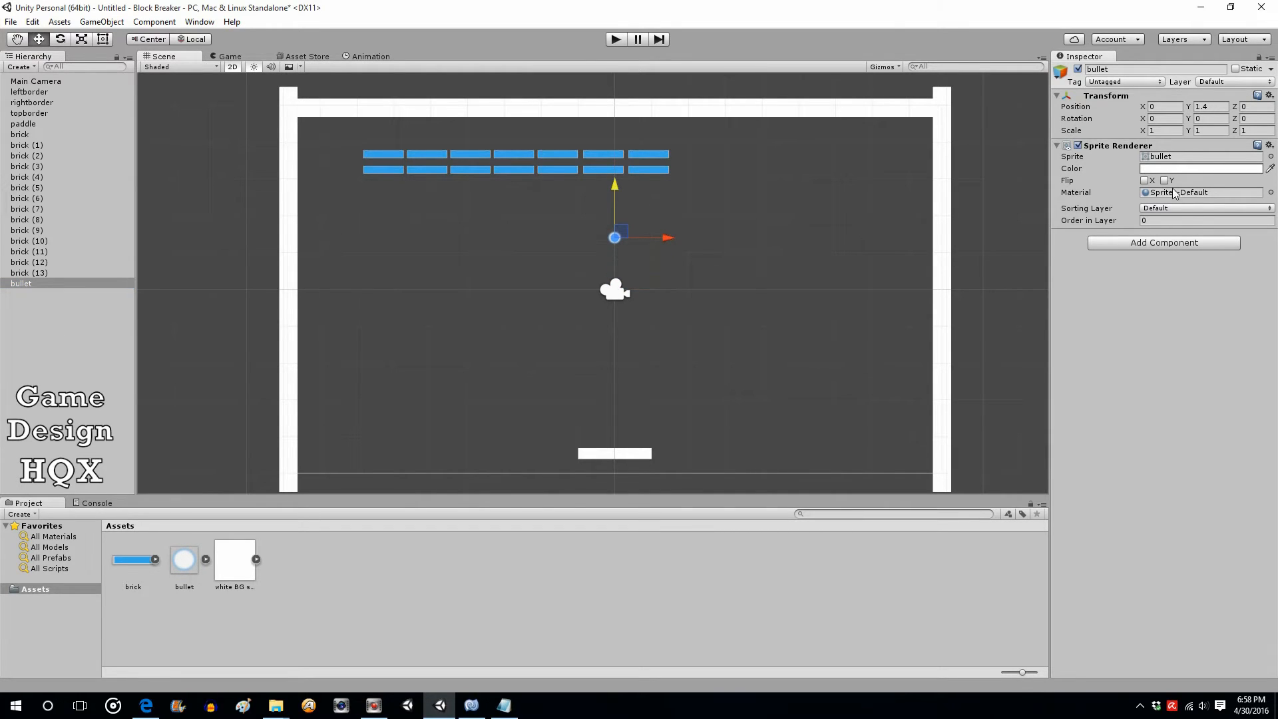
{"action": "left_click", "coordinate": [1160, 244]}
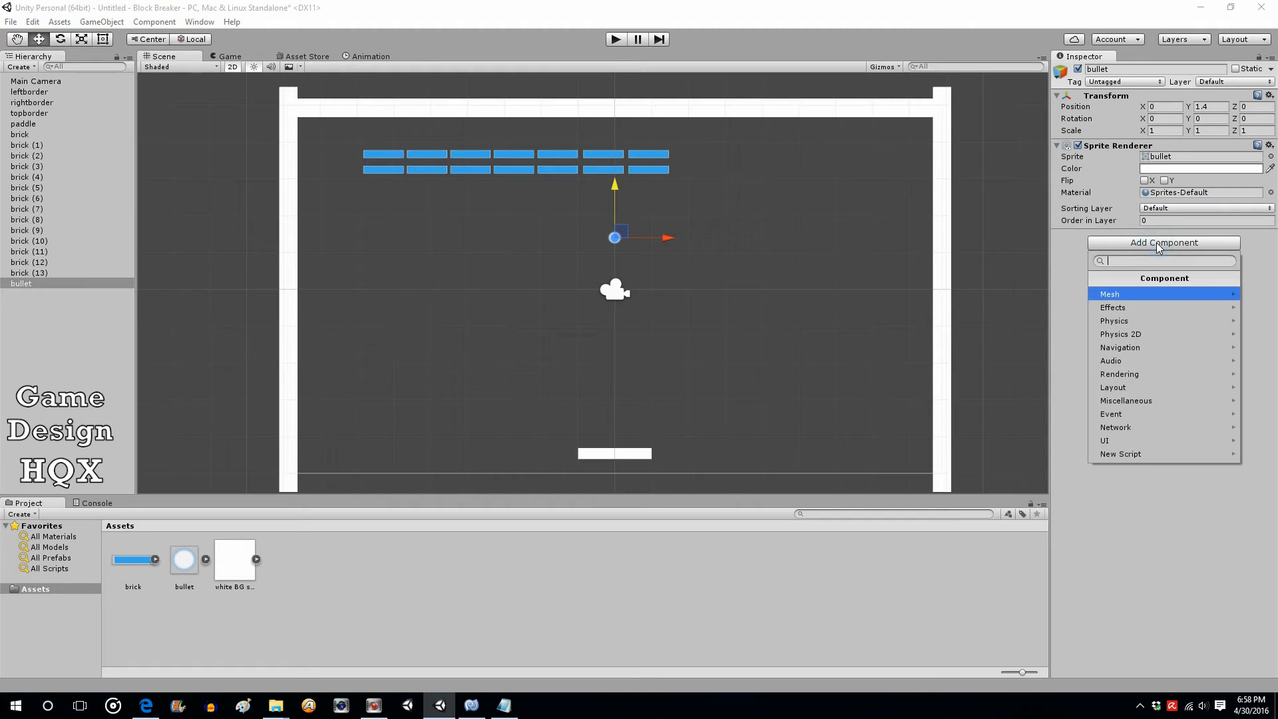
{"action": "left_click", "coordinate": [1143, 334]}
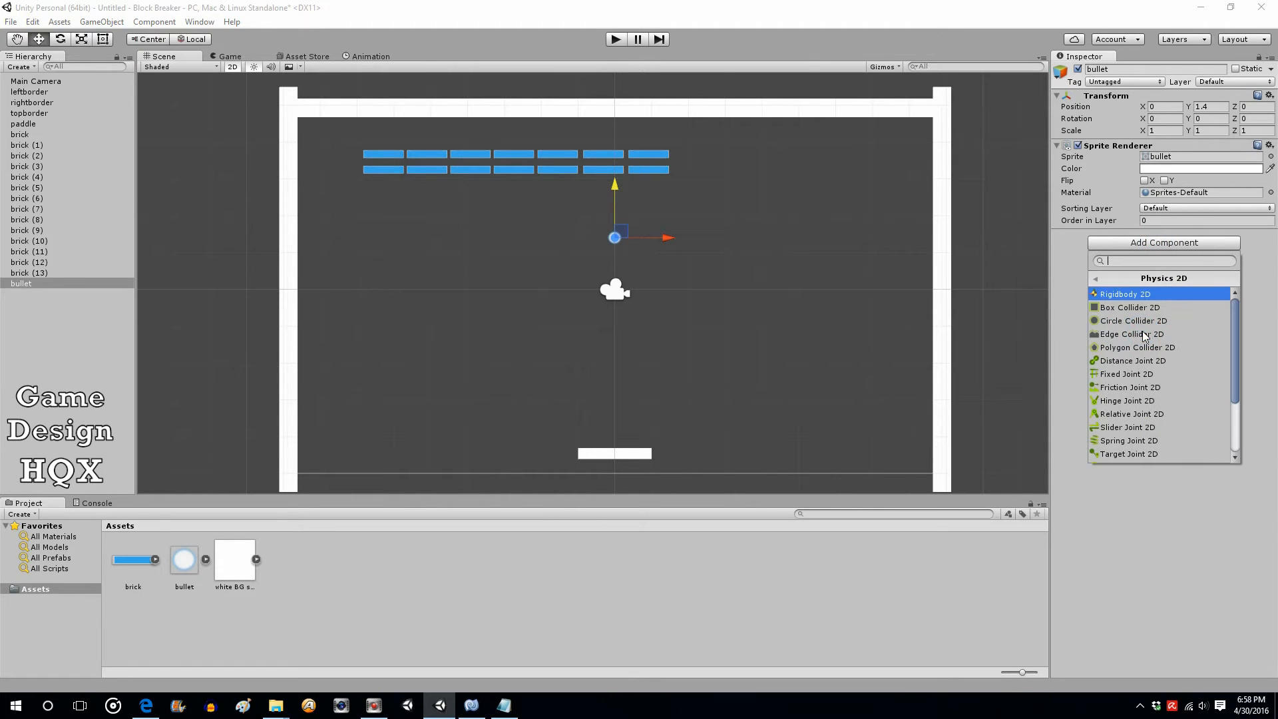
{"action": "left_click", "coordinate": [1137, 323]}
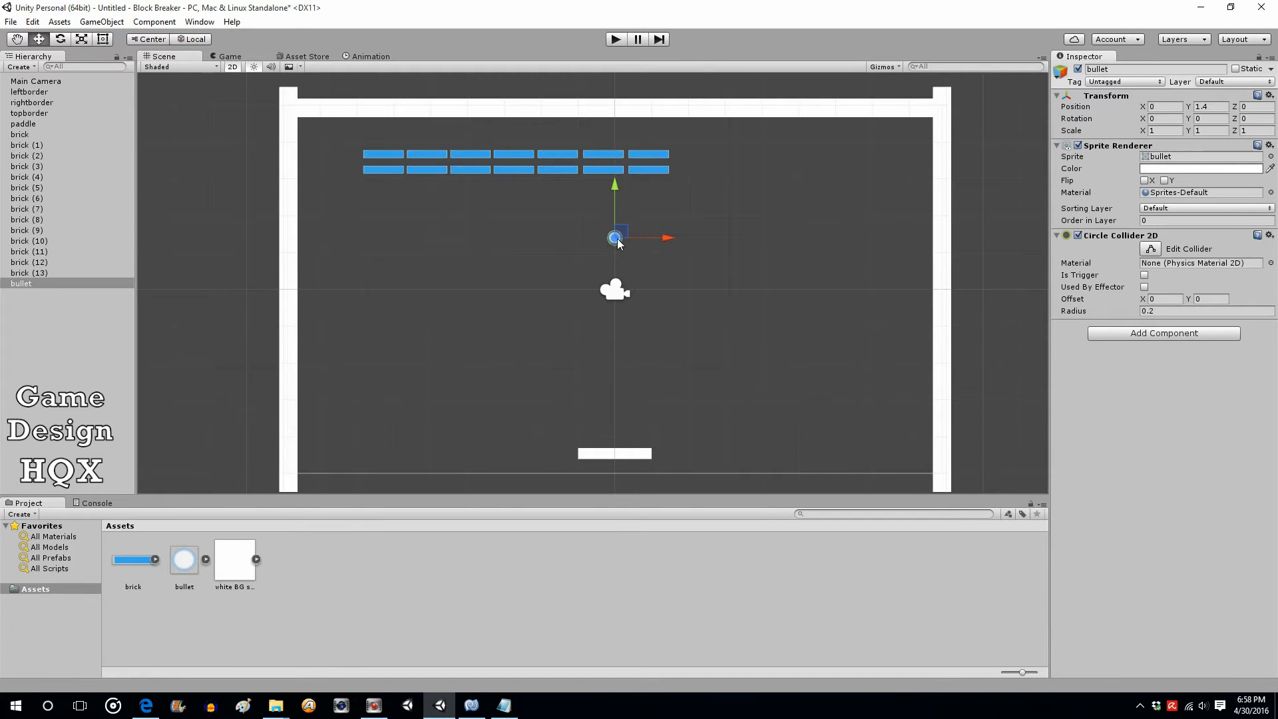
Edit the bullet's circle collider in the scene, shrinking its radius to about 0.18.
{"action": "left_click", "coordinate": [1151, 249]}
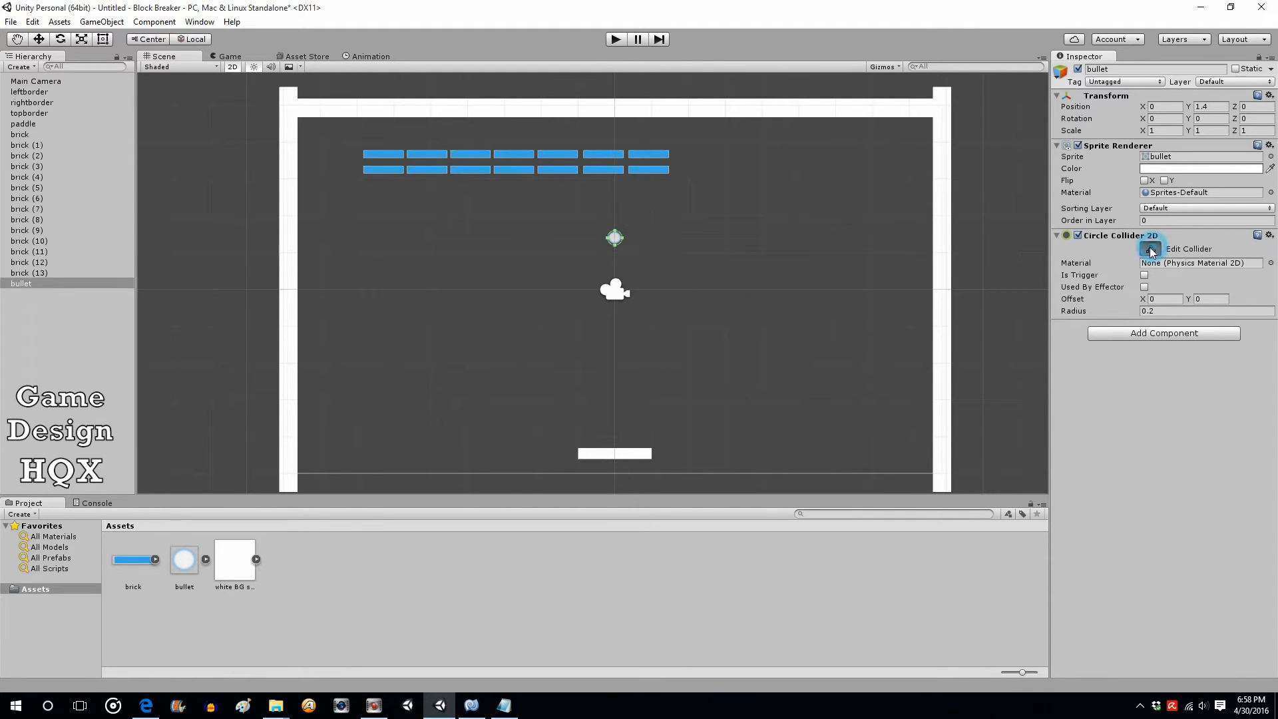
{"action": "left_click", "coordinate": [615, 229]}
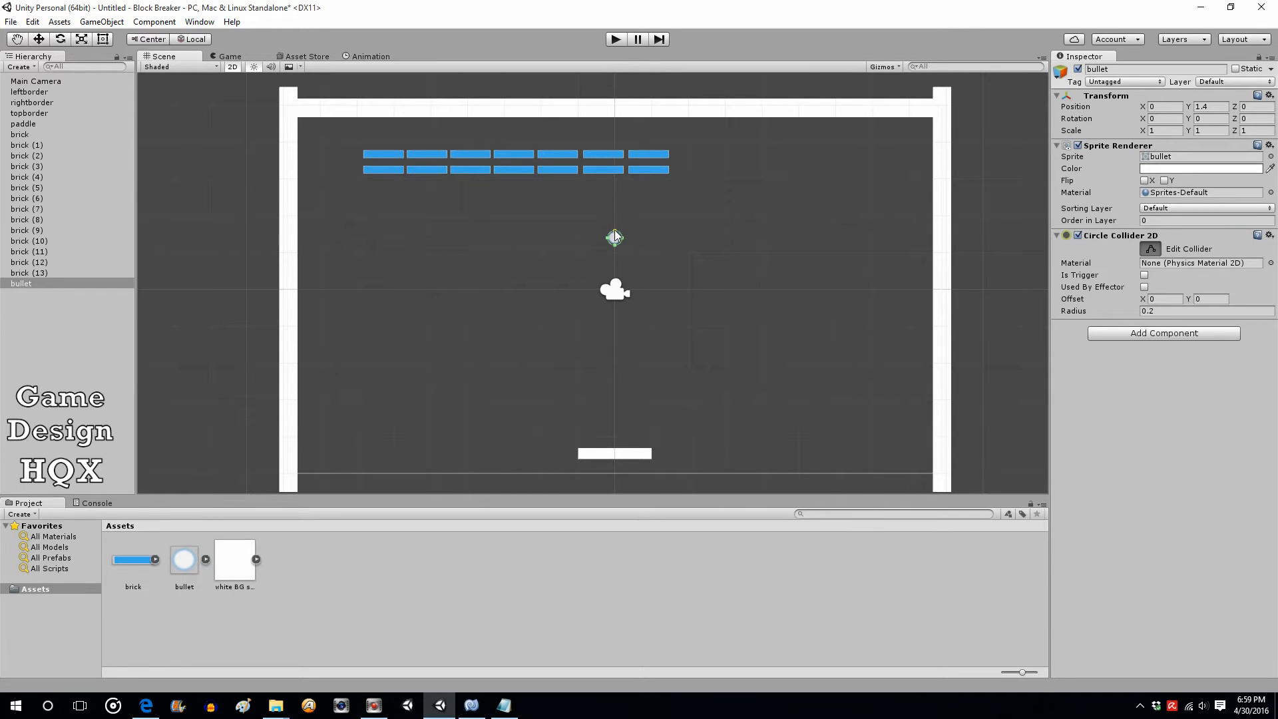
{"action": "left_click_drag", "start_coordinate": [614, 231], "coordinate": [615, 232]}
{"action": "left_click", "coordinate": [1148, 249]}
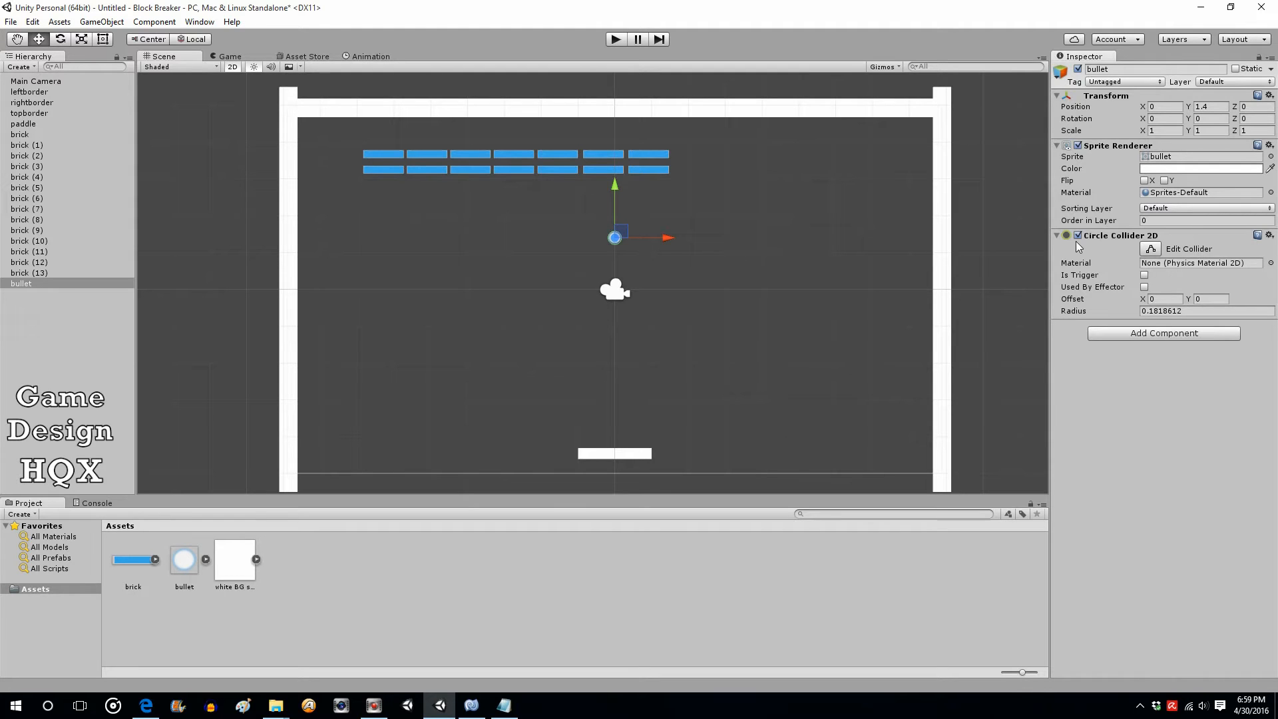
Add a Rigidbody 2D with Gravity Scale 0 to the bullet and move the bullet to about X -4.66, Y 0.04.
{"action": "left_click", "coordinate": [1134, 333]}
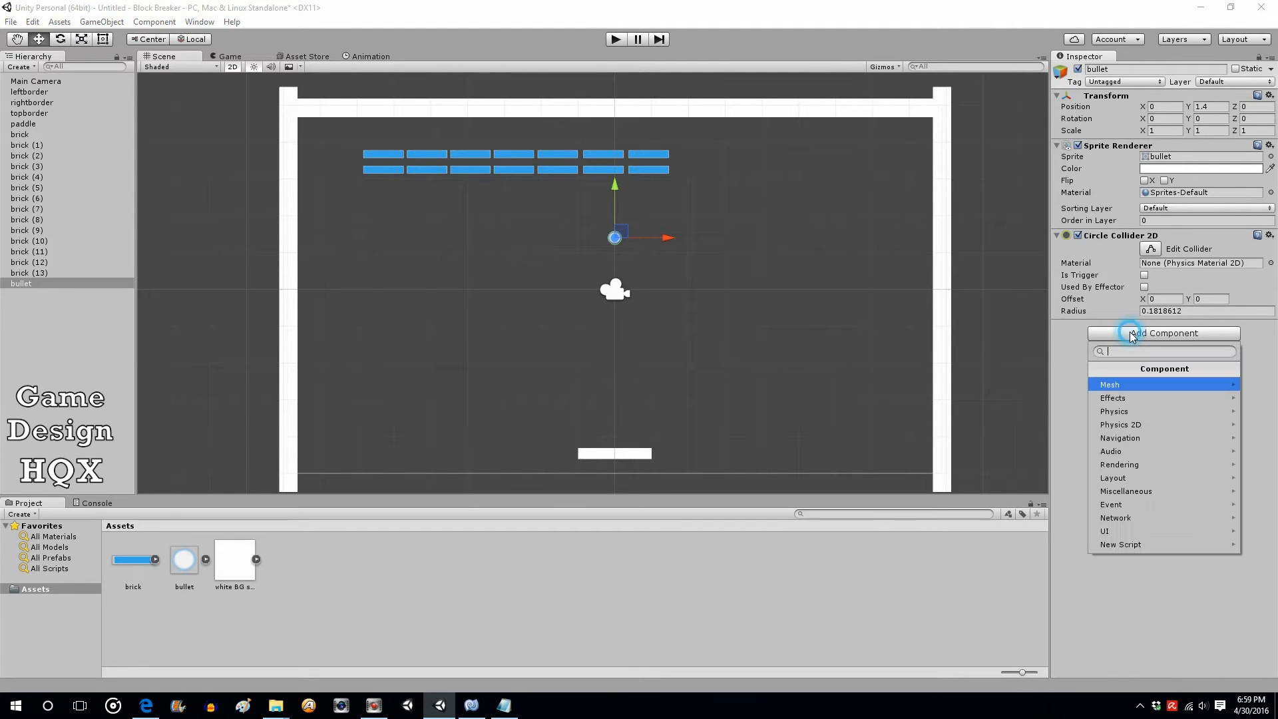
{"action": "left_click", "coordinate": [1134, 425]}
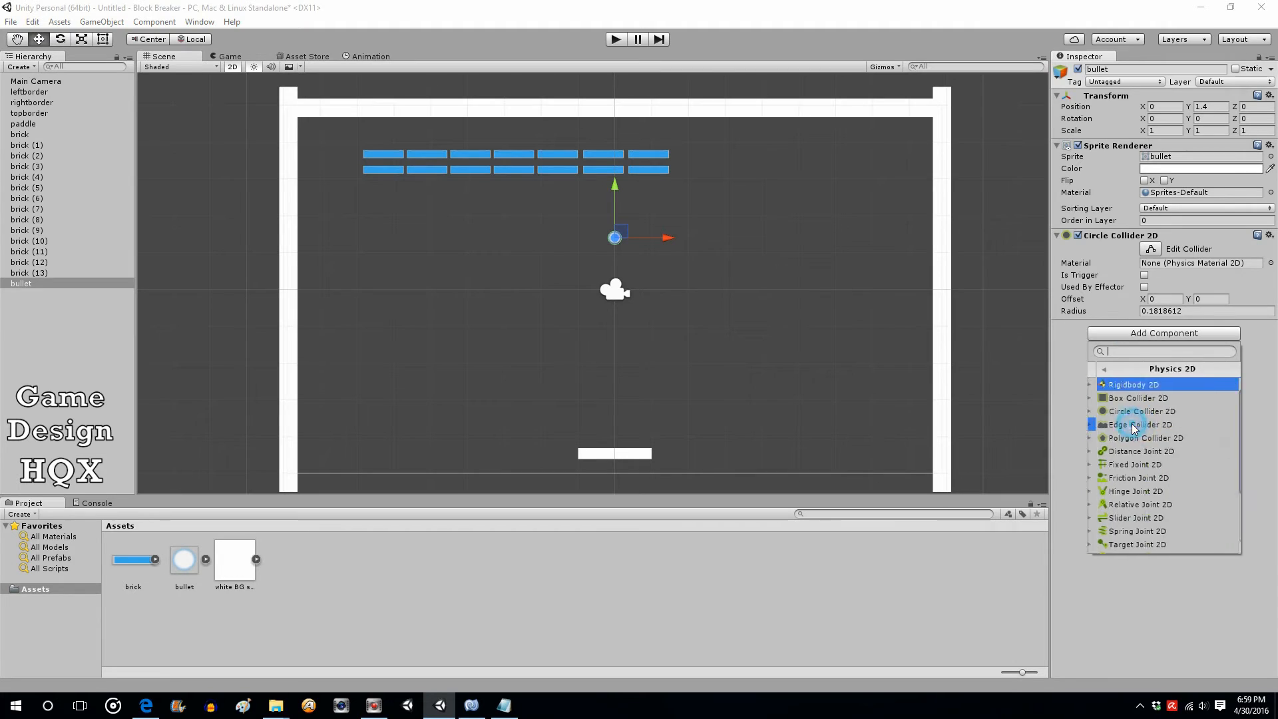
{"action": "left_click", "coordinate": [1135, 385]}
{"action": "left_click", "coordinate": [1152, 385]}
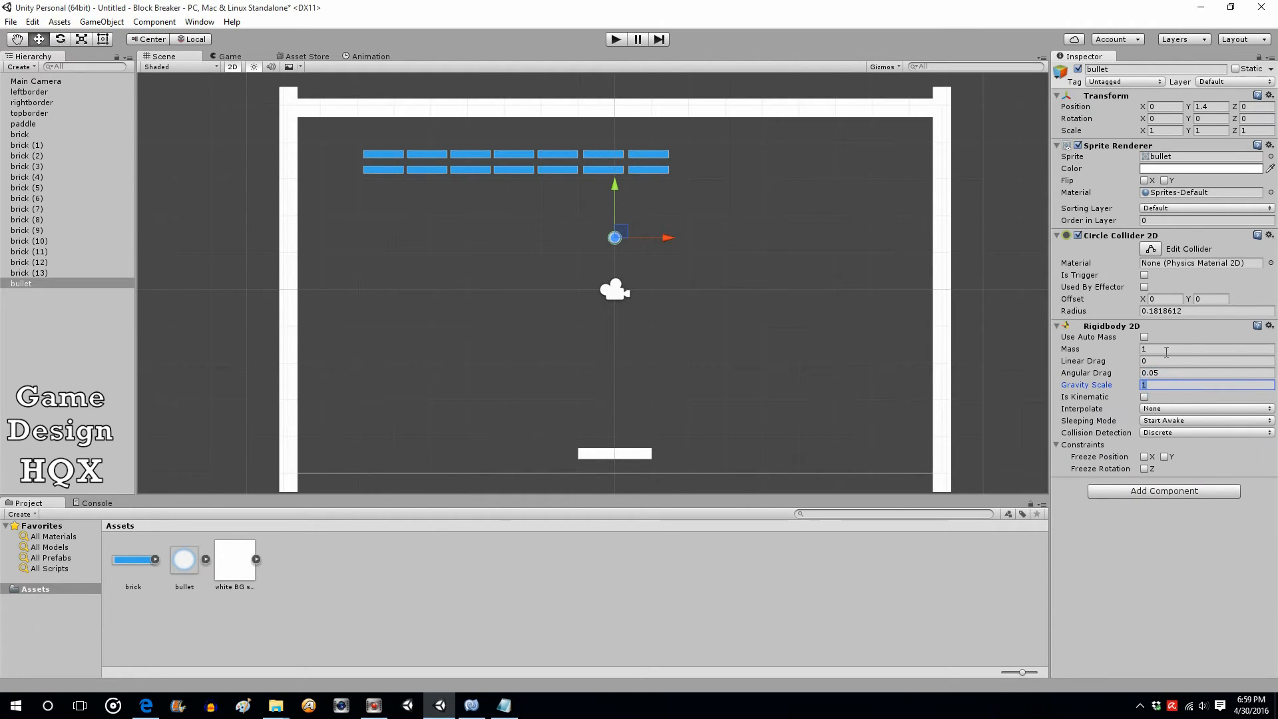
{"action": "type", "text": "0"}
{"action": "left_click_drag", "start_coordinate": [668, 230], "coordinate": [496, 238]}
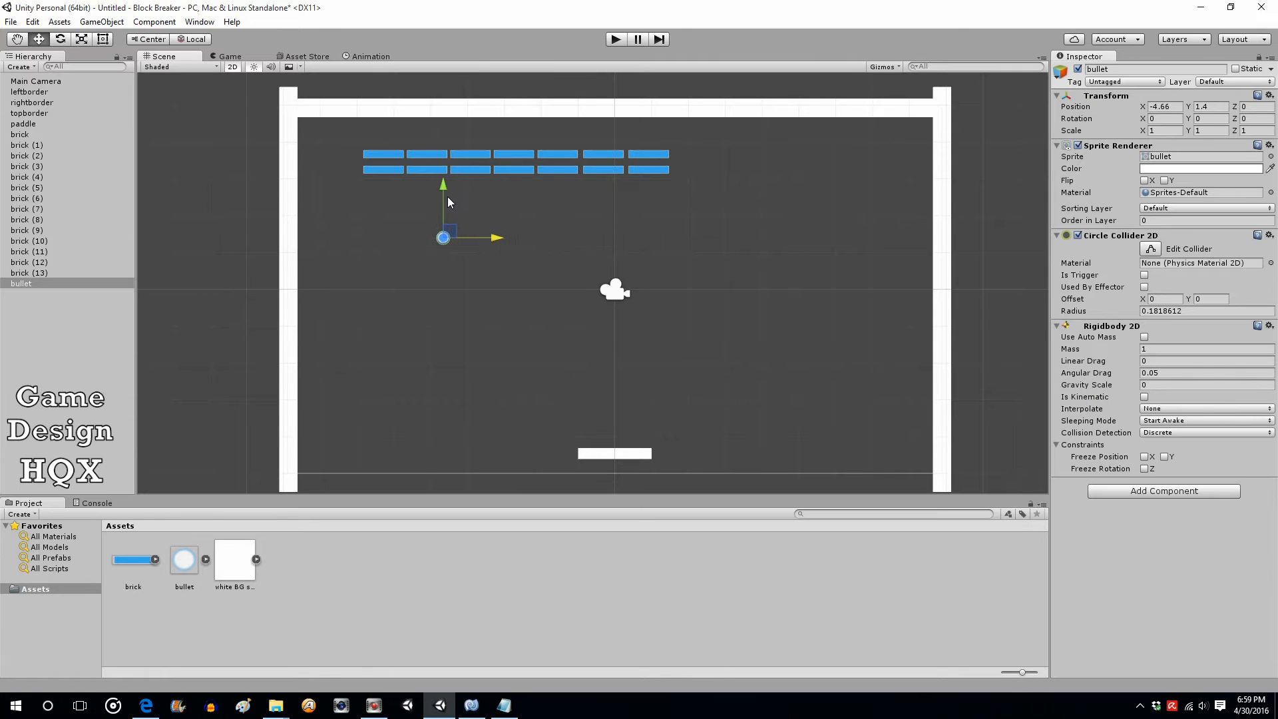
{"action": "left_click_drag", "start_coordinate": [445, 190], "coordinate": [432, 237]}
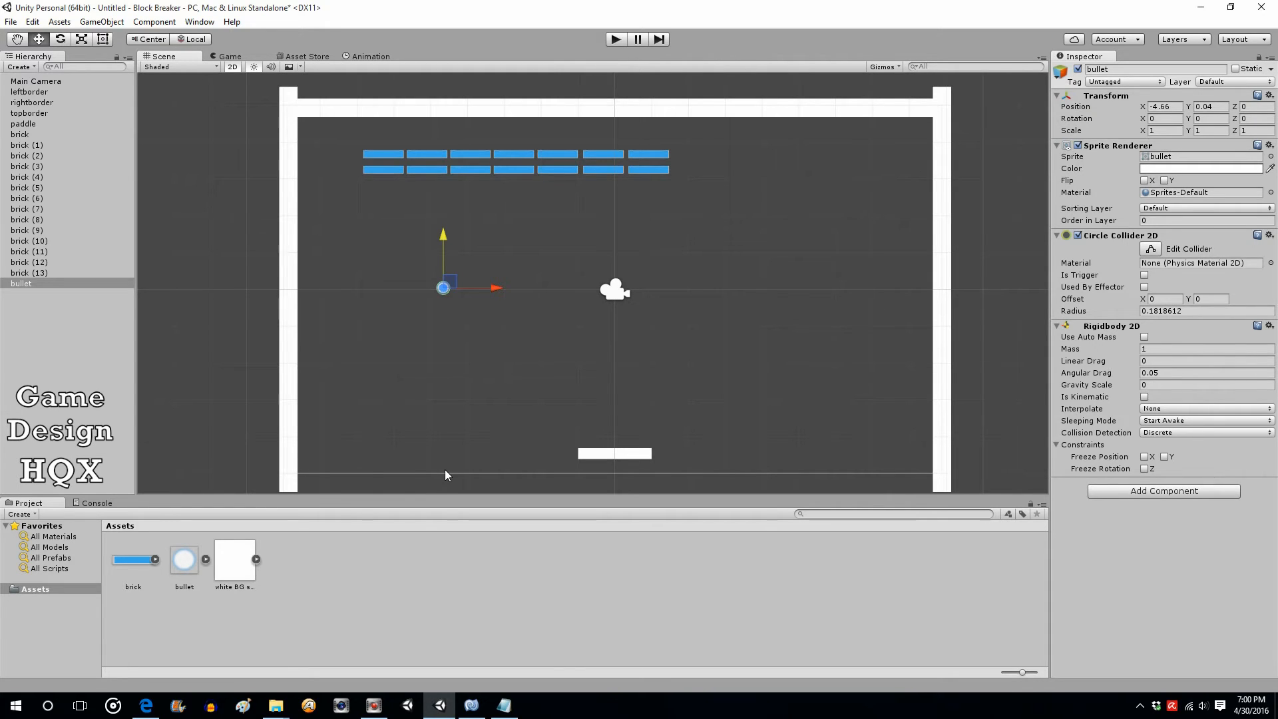
Create a C# script named paddlecontrol in Assets and attach it to the paddle.
{"action": "right_click", "coordinate": [365, 561]}
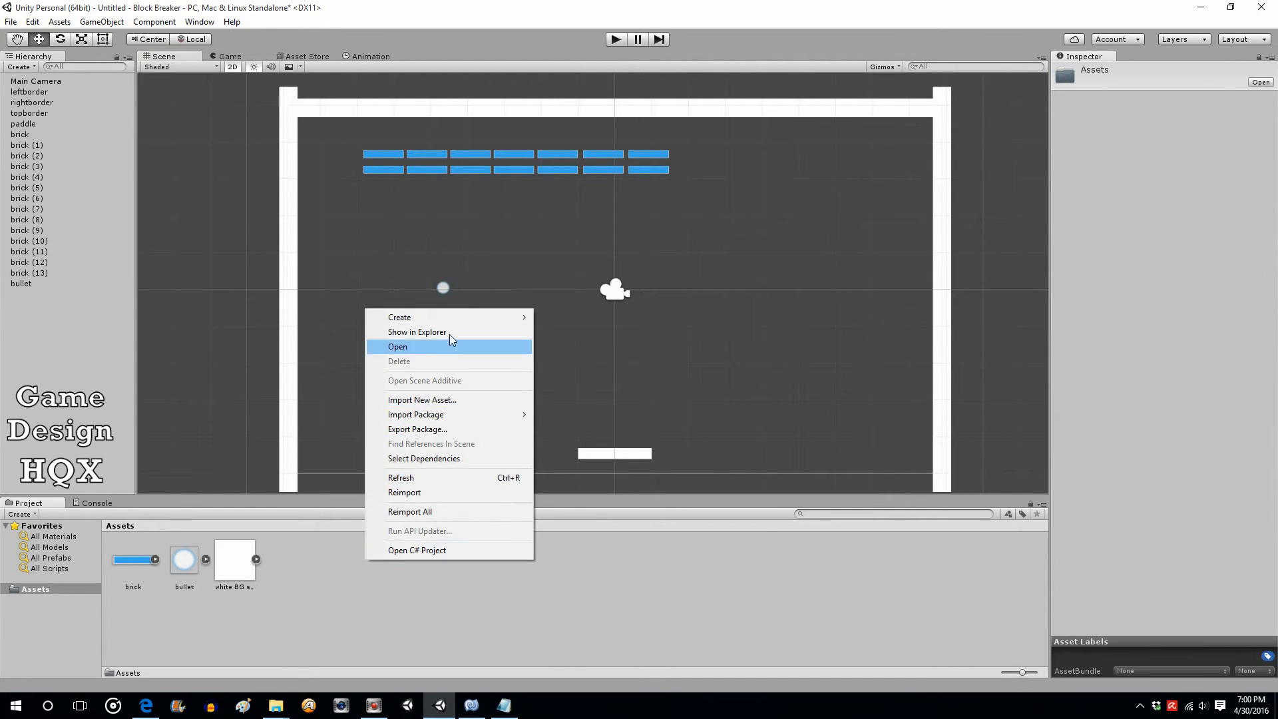
{"action": "mouse_move", "coordinate": [457, 316]}
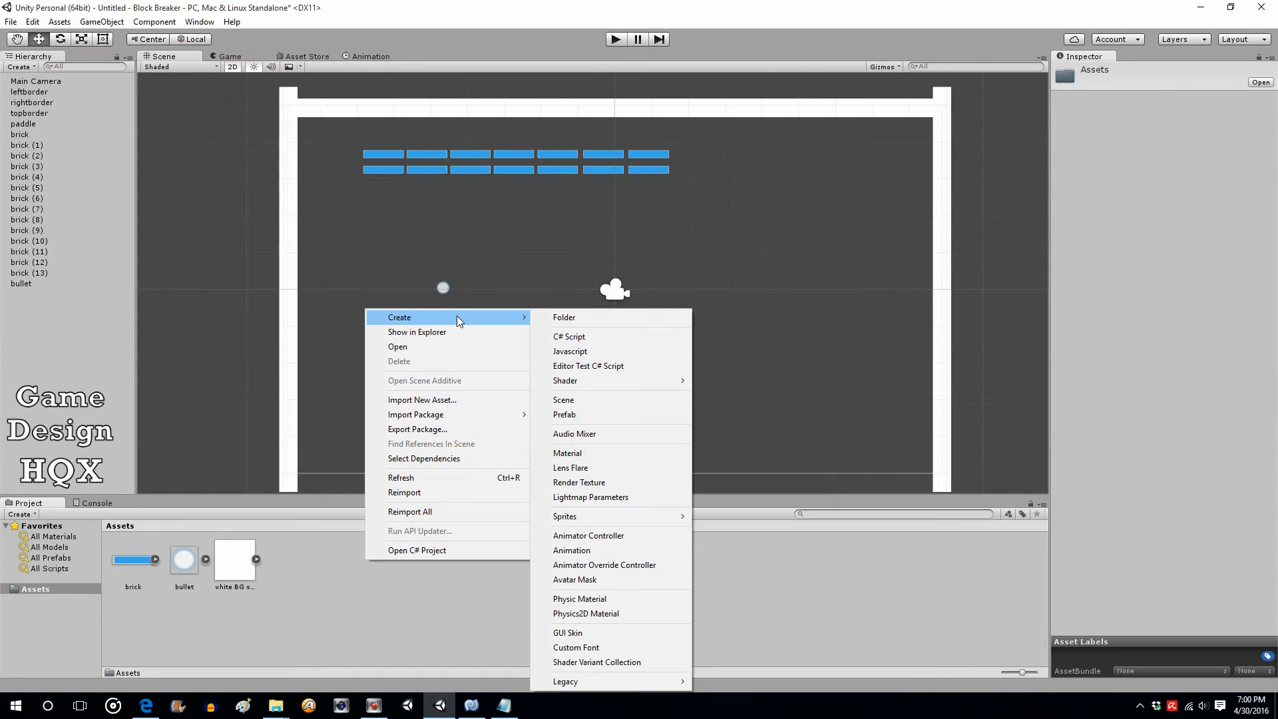
{"action": "left_click", "coordinate": [570, 336]}
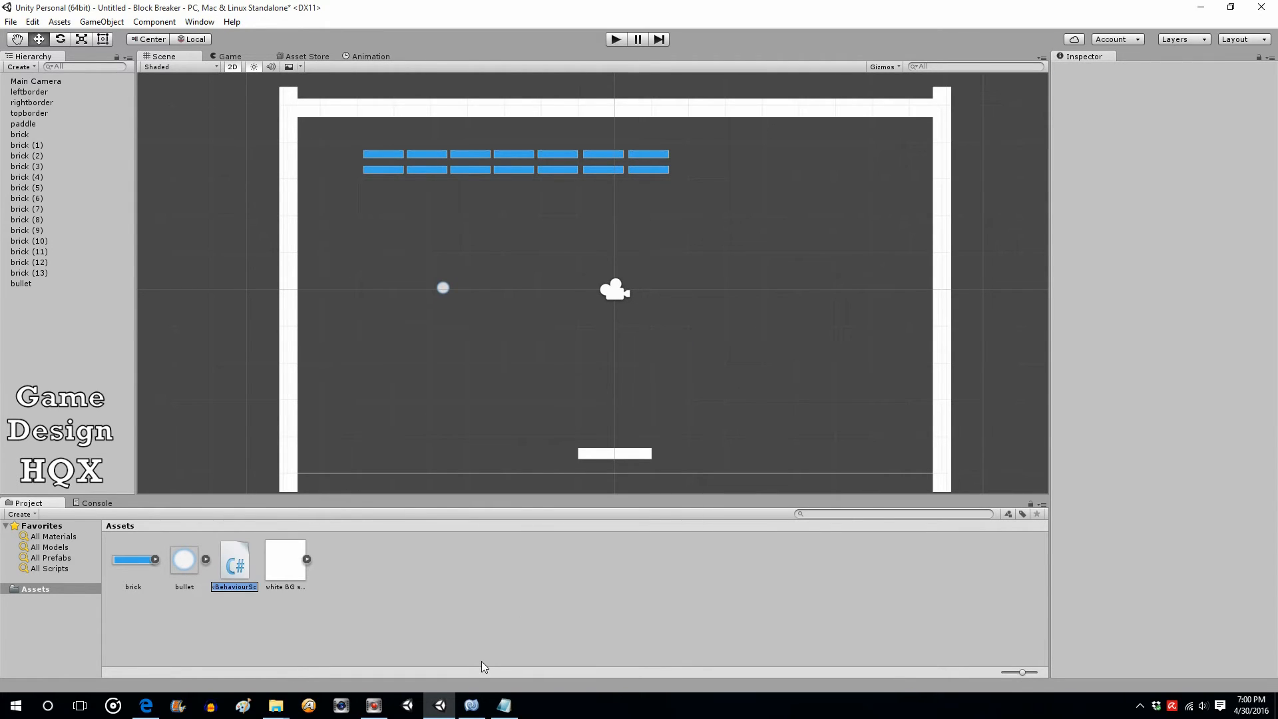
{"action": "type", "text": "paddlecontroll"}
{"action": "key", "text": "Return"}
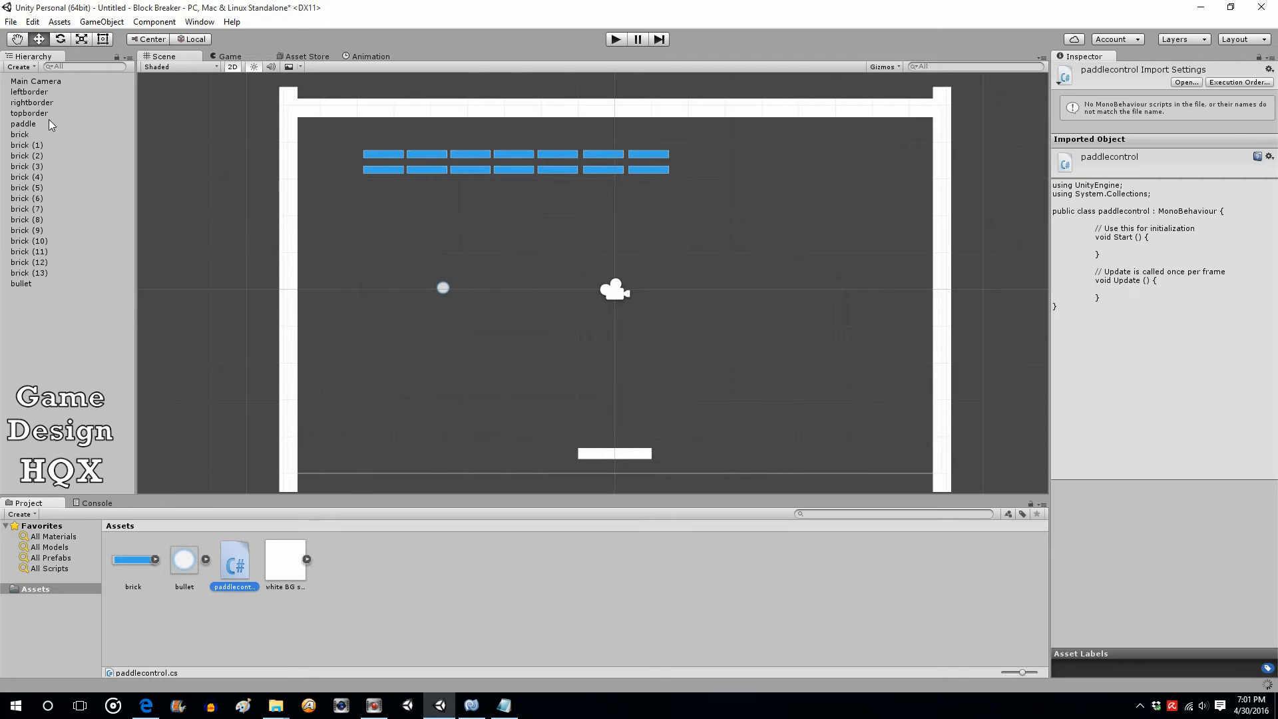
{"action": "left_click", "coordinate": [23, 124]}
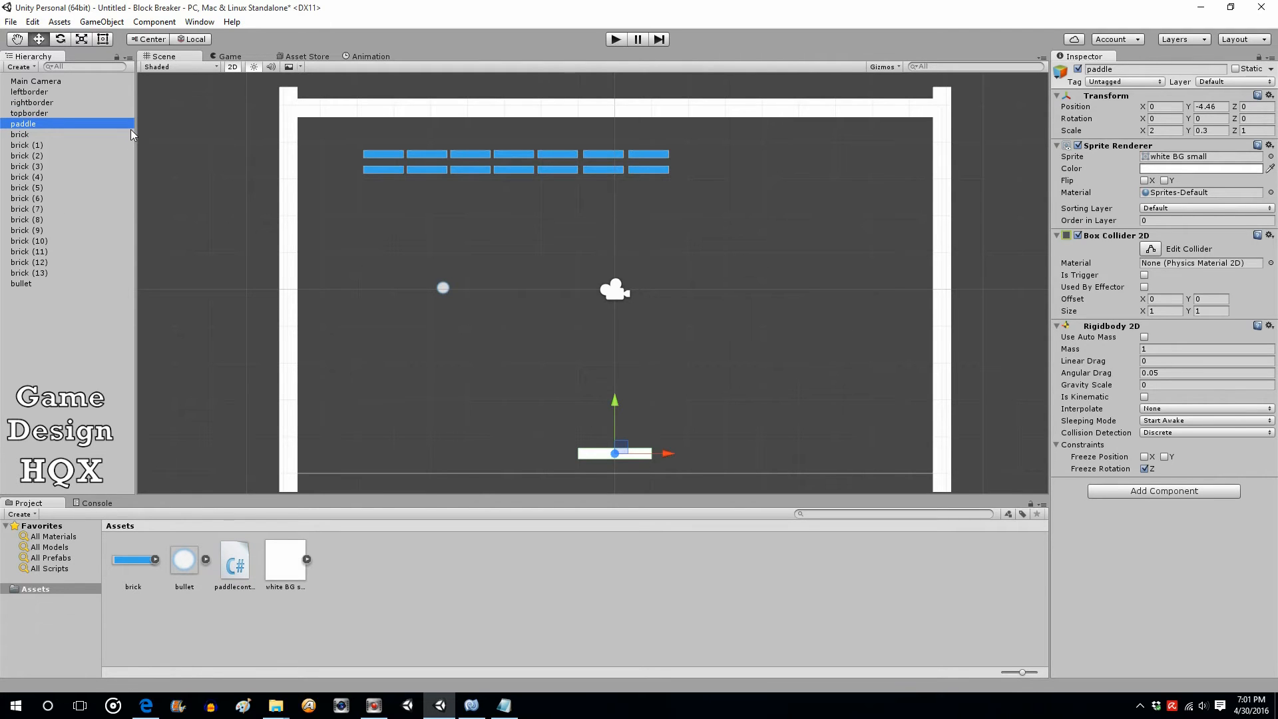
{"action": "left_click_drag", "start_coordinate": [235, 564], "coordinate": [1074, 529]}
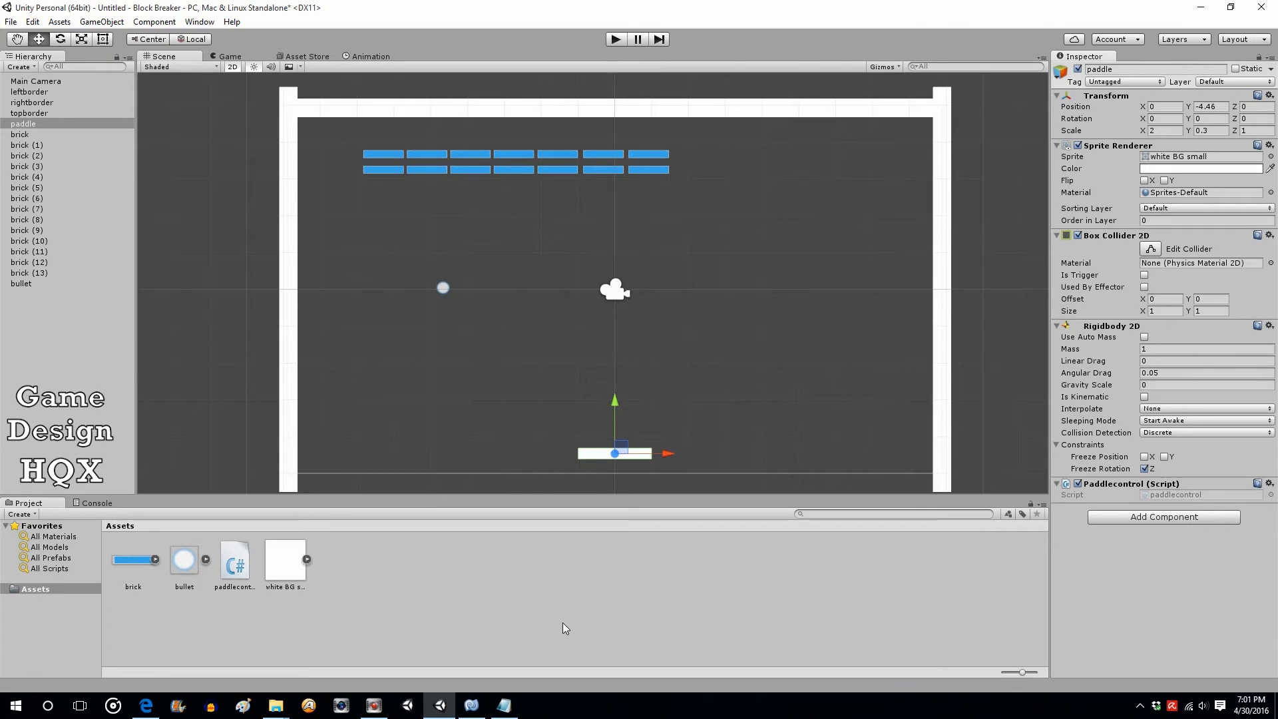
Open the paddlecontrol script in MonoDevelop and convert it to Windows line endings.
{"action": "double_click", "coordinate": [234, 562]}
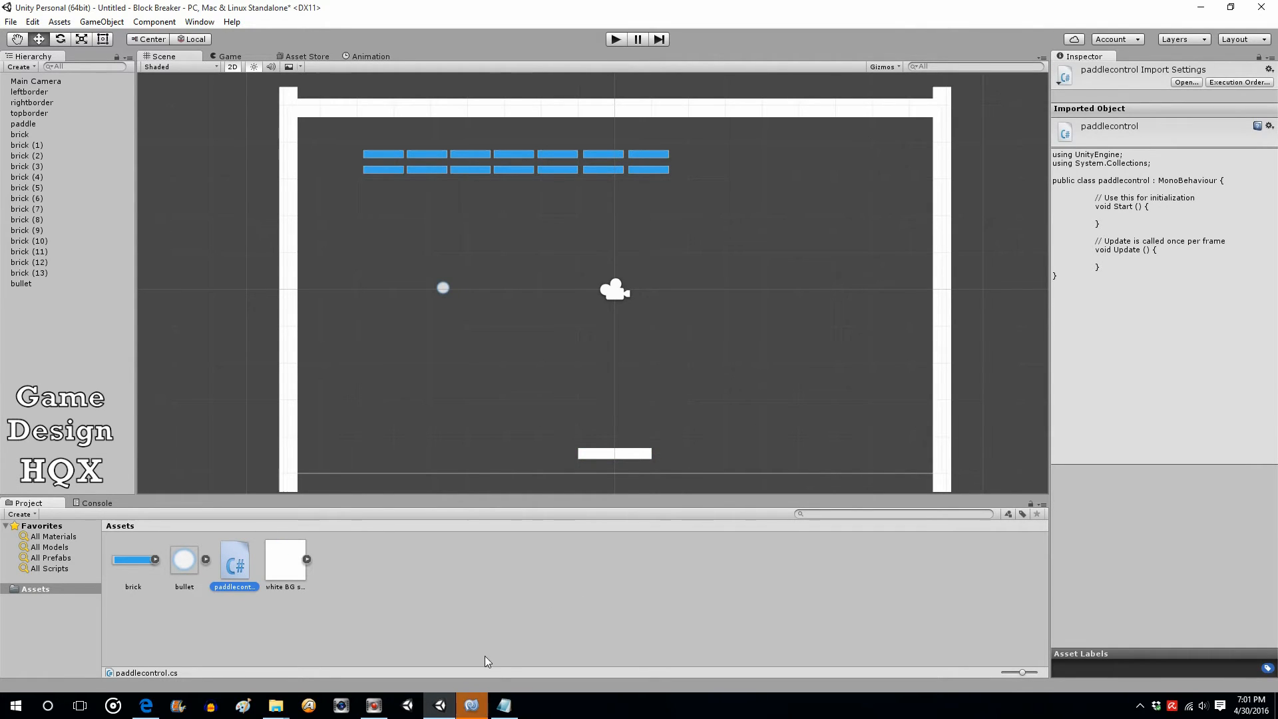
{"action": "left_click", "coordinate": [470, 708]}
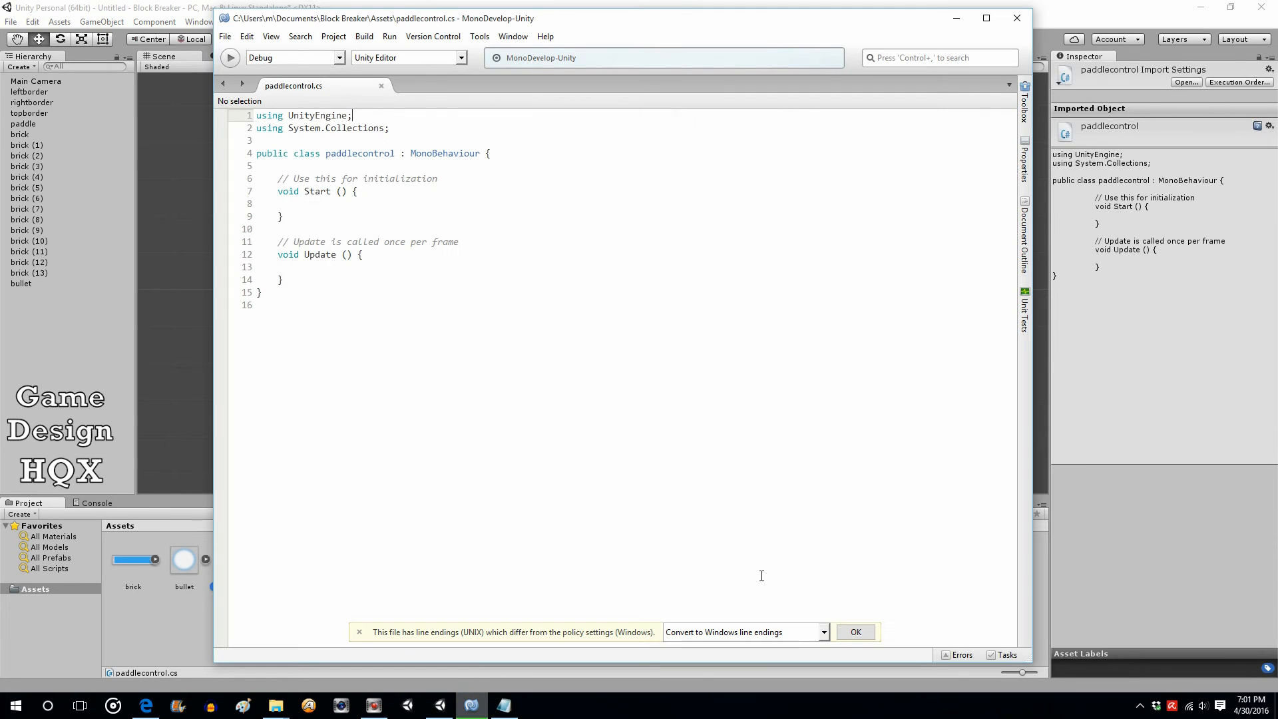
{"action": "left_click", "coordinate": [867, 637]}
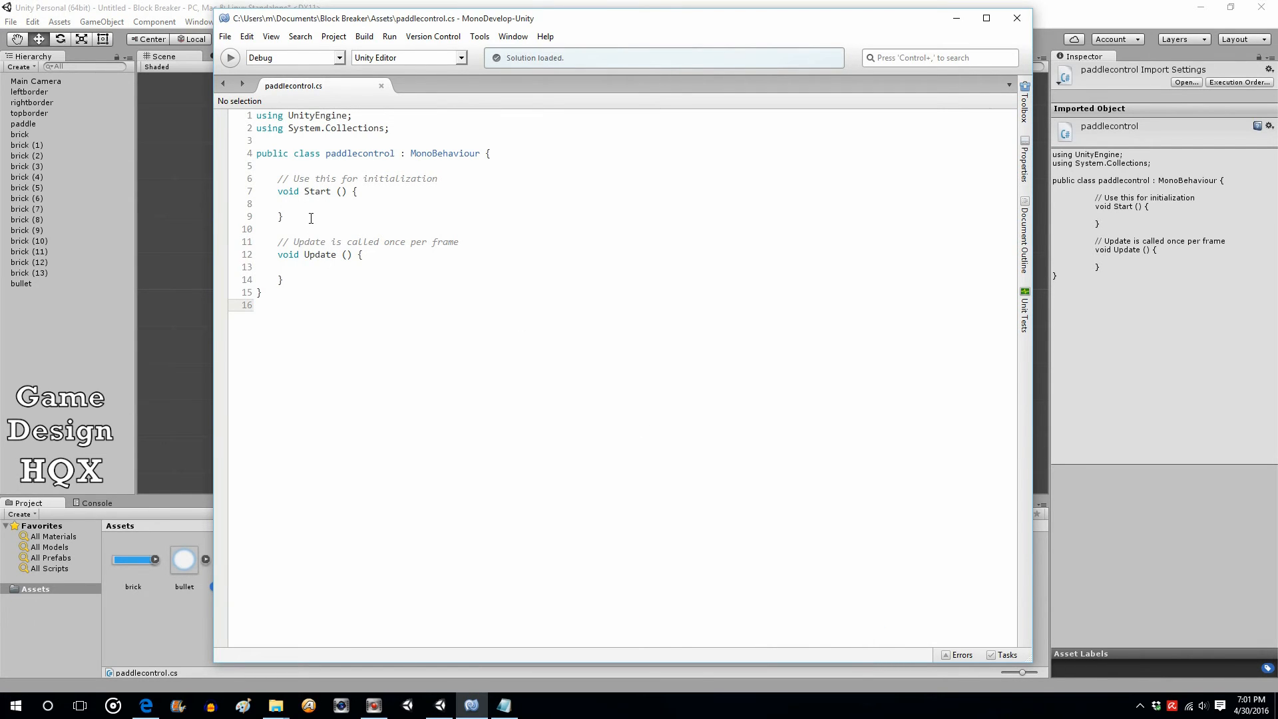
Switch to the Notepad code notes and copy the public KeyCode moveL and moveR declarations.
{"action": "key", "text": "alt+Tab"}
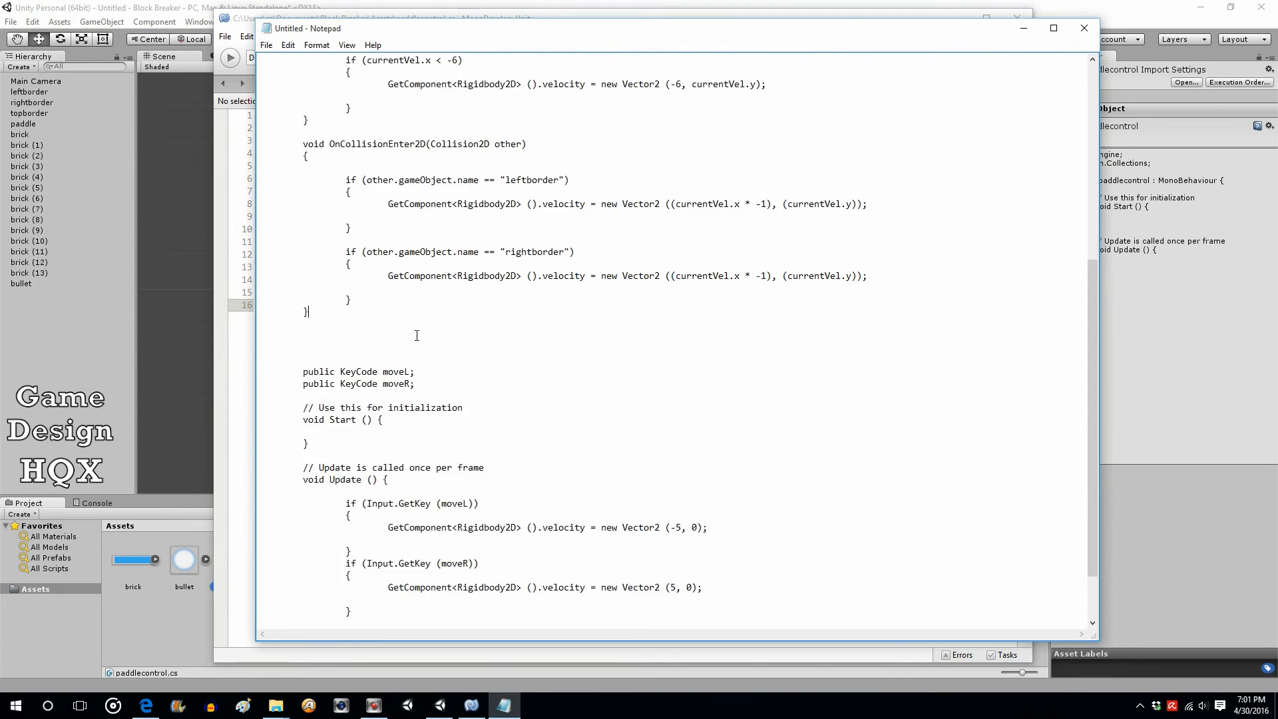
{"action": "scroll", "coordinate": [397, 347], "scroll_direction": "up", "scroll_amount": 10}
{"action": "scroll", "coordinate": [397, 347], "scroll_direction": "down", "scroll_amount": 10}
{"action": "scroll", "coordinate": [397, 347], "scroll_direction": "down", "scroll_amount": 1}
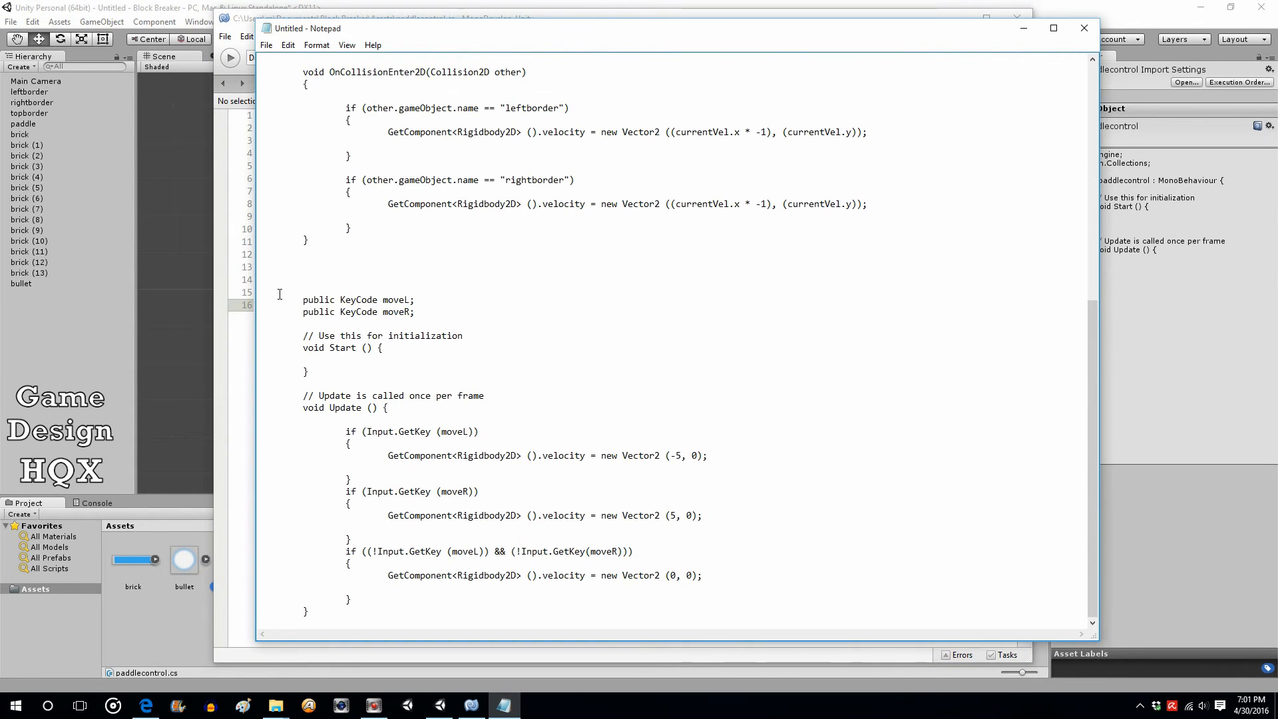
{"action": "left_click_drag", "start_coordinate": [280, 295], "coordinate": [414, 312]}
{"action": "right_click", "coordinate": [381, 310]}
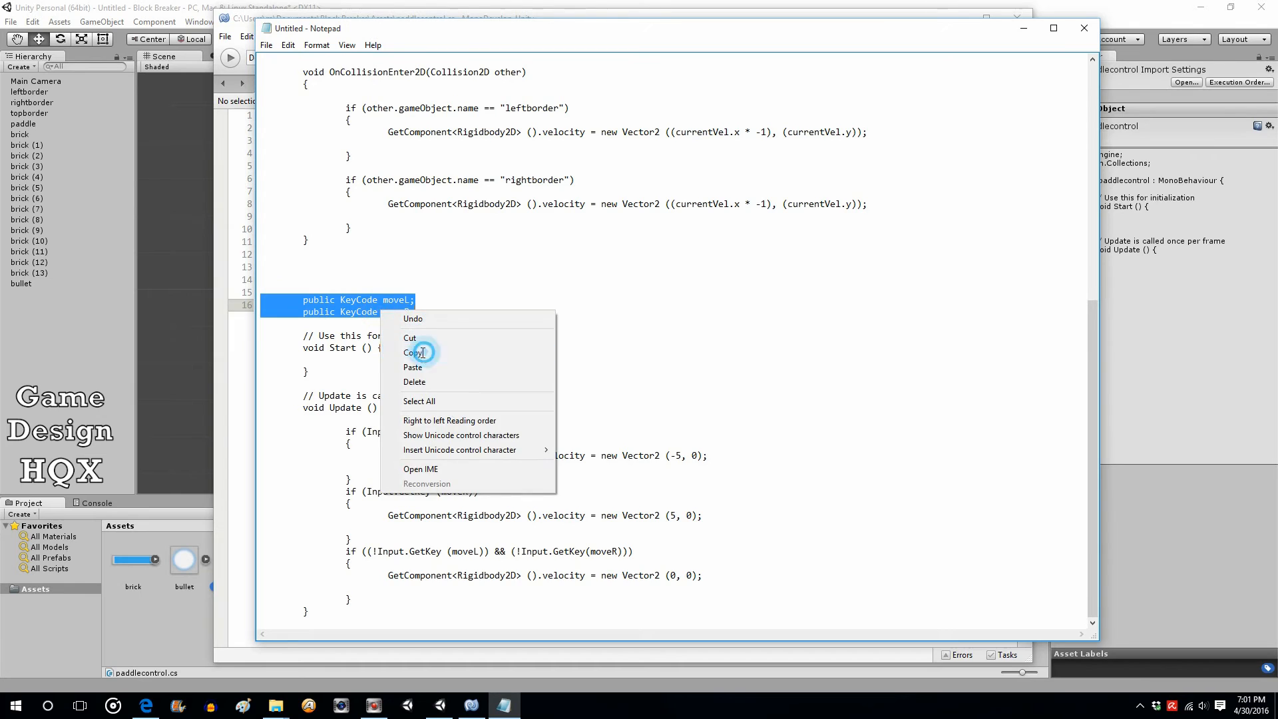
{"action": "left_click", "coordinate": [423, 352]}
Switch to MonoDevelop, paste the public KeyCode moveL and moveR declarations at the top of the paddlecontrol class and save the script.
{"action": "left_click", "coordinate": [219, 395]}
{"action": "left_click", "coordinate": [282, 158]}
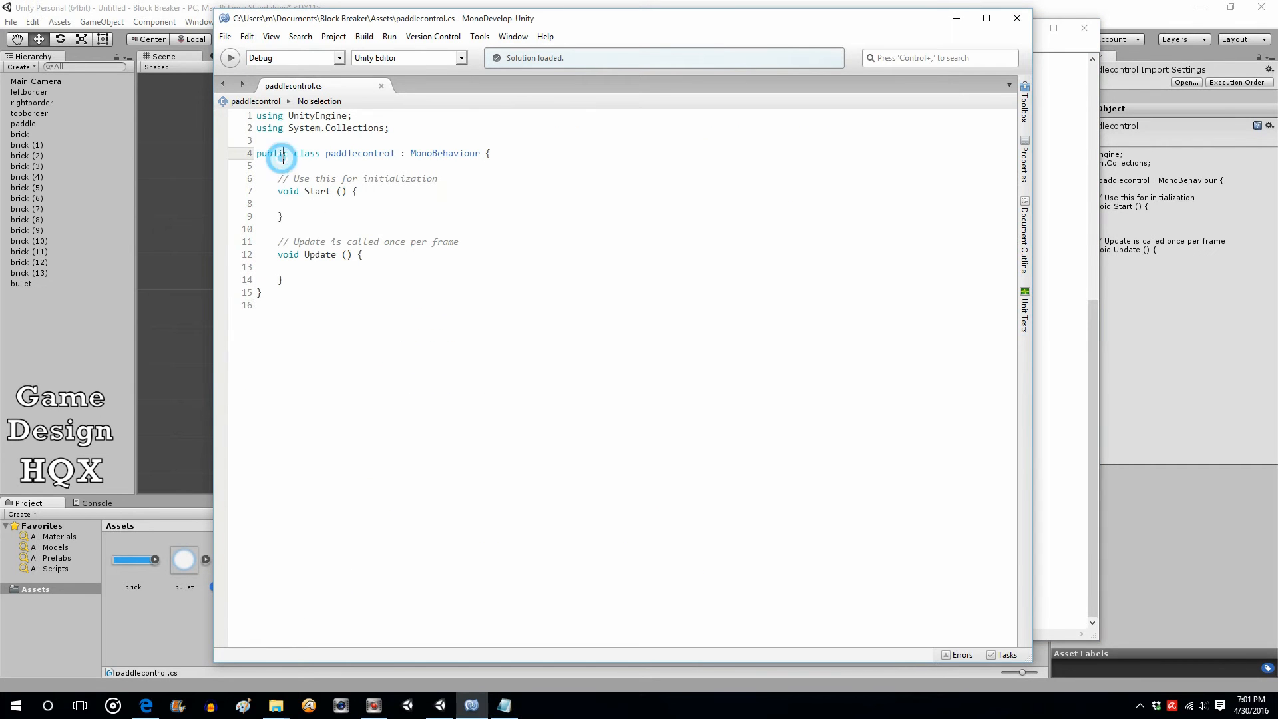
{"action": "left_click", "coordinate": [278, 165]}
{"action": "key", "text": "Return"}
{"action": "key", "text": "Return"}
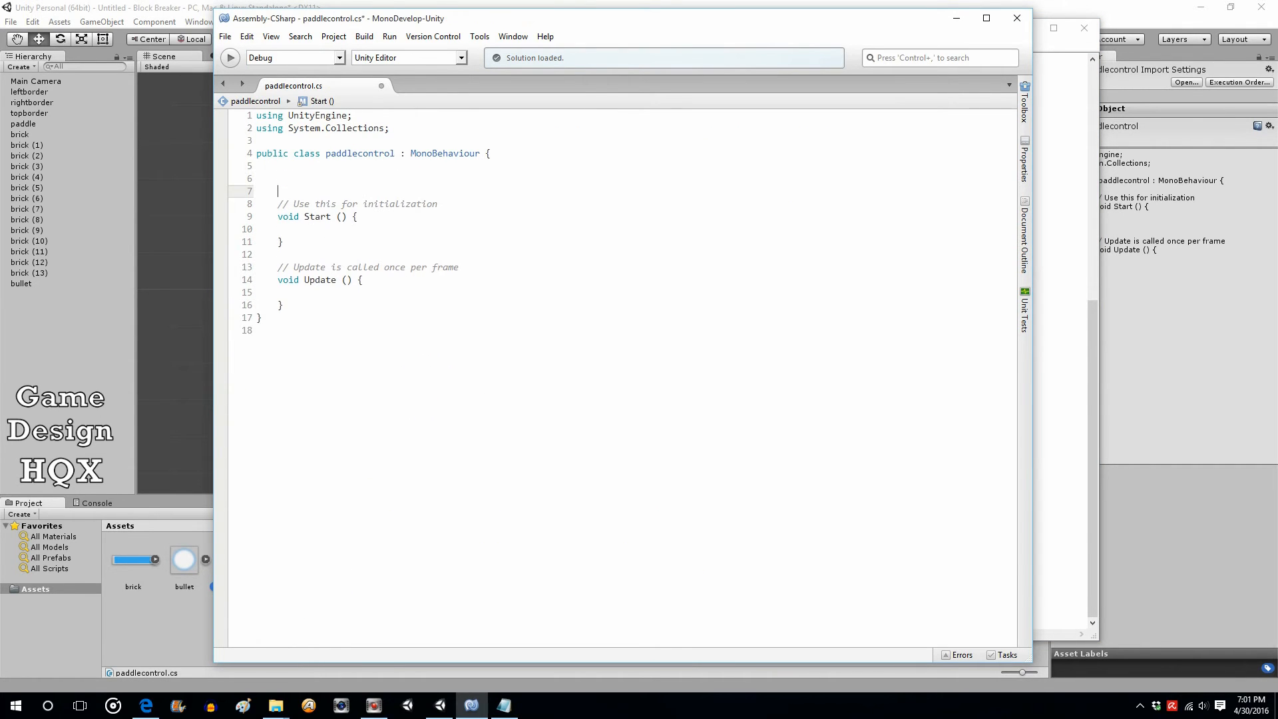
{"action": "key", "text": "Up"}
{"action": "key", "text": "ctrl+v"}
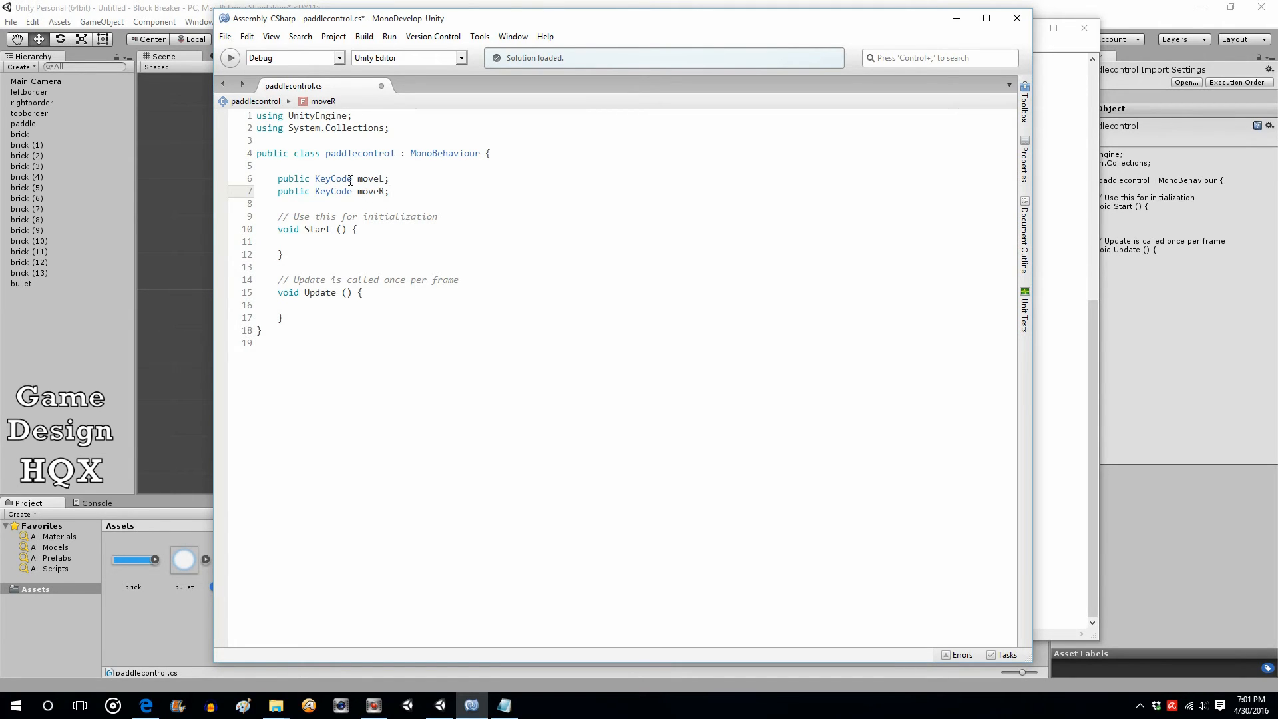
{"action": "left_click", "coordinate": [225, 36]}
{"action": "left_click", "coordinate": [238, 95]}
{"action": "left_click_drag", "start_coordinate": [385, 178], "coordinate": [359, 173]}
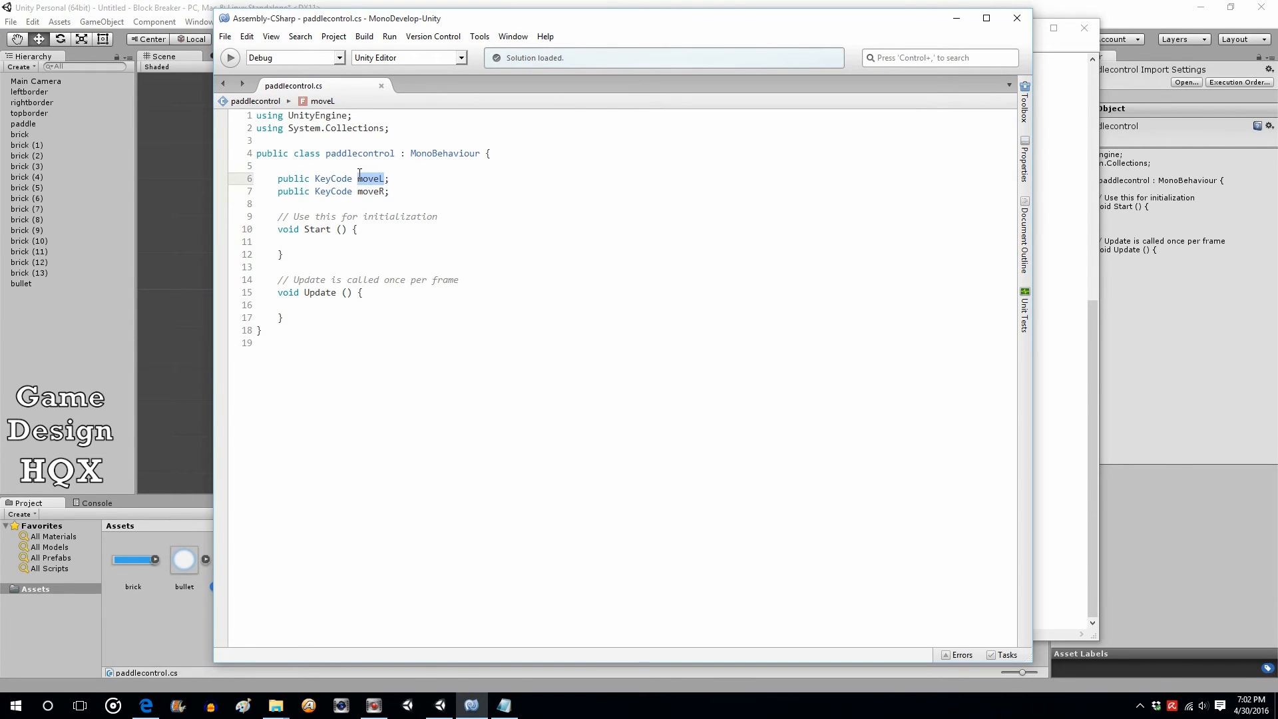
{"action": "left_click", "coordinate": [398, 189]}
Switch to Unity and set the paddle's Paddlecontrol script keys, Move L to A and Move R to D.
{"action": "left_click", "coordinate": [137, 12]}
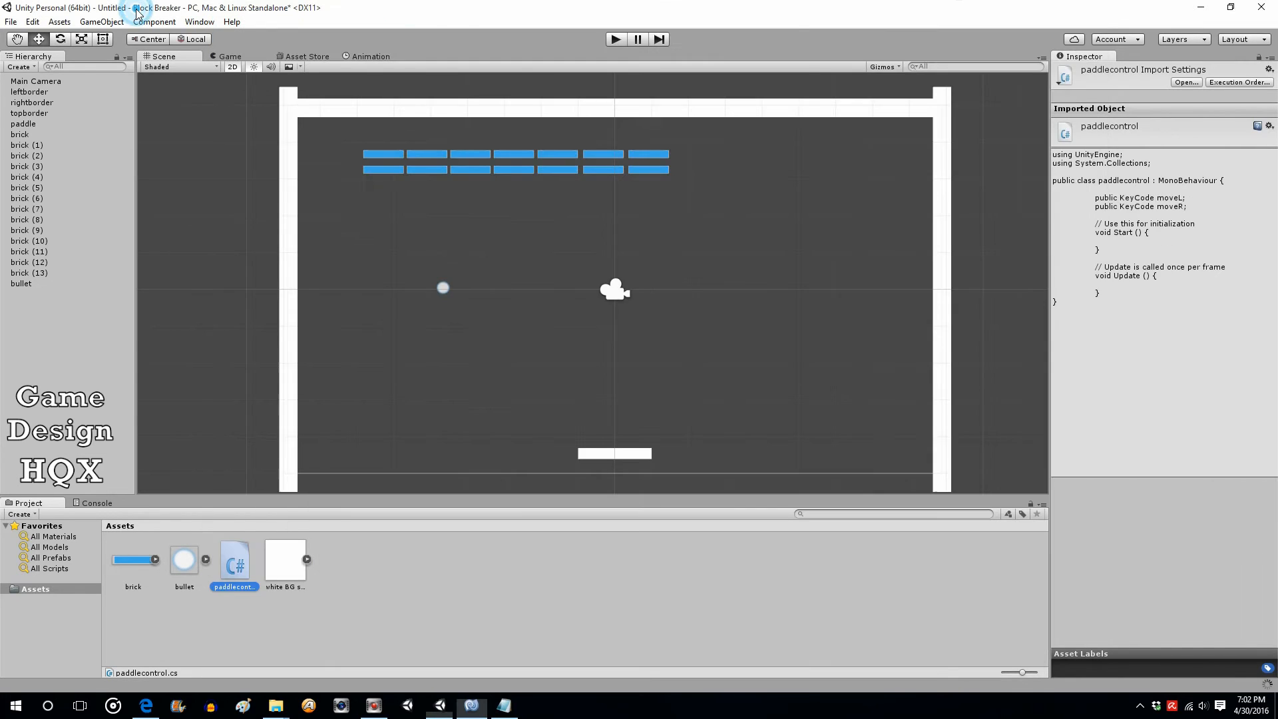
{"action": "left_click", "coordinate": [23, 124]}
{"action": "left_click", "coordinate": [22, 124]}
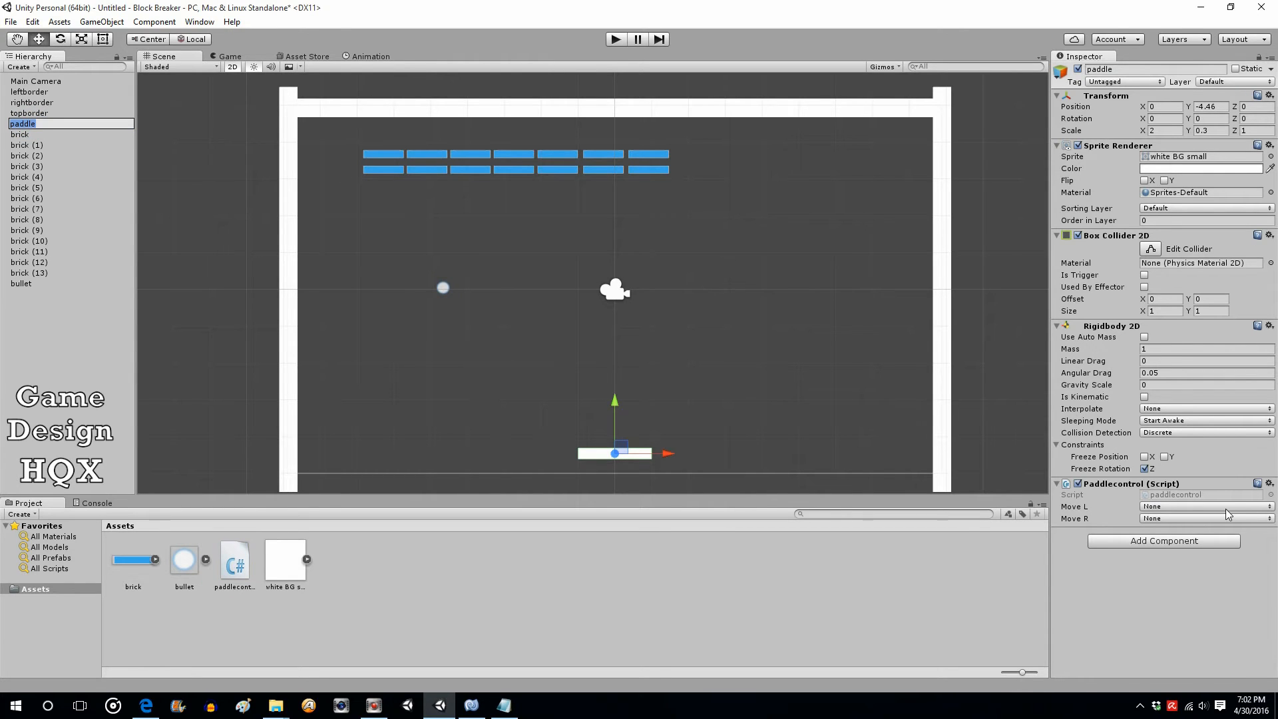
{"action": "left_click", "coordinate": [1270, 510]}
{"action": "left_click", "coordinate": [1168, 680]}
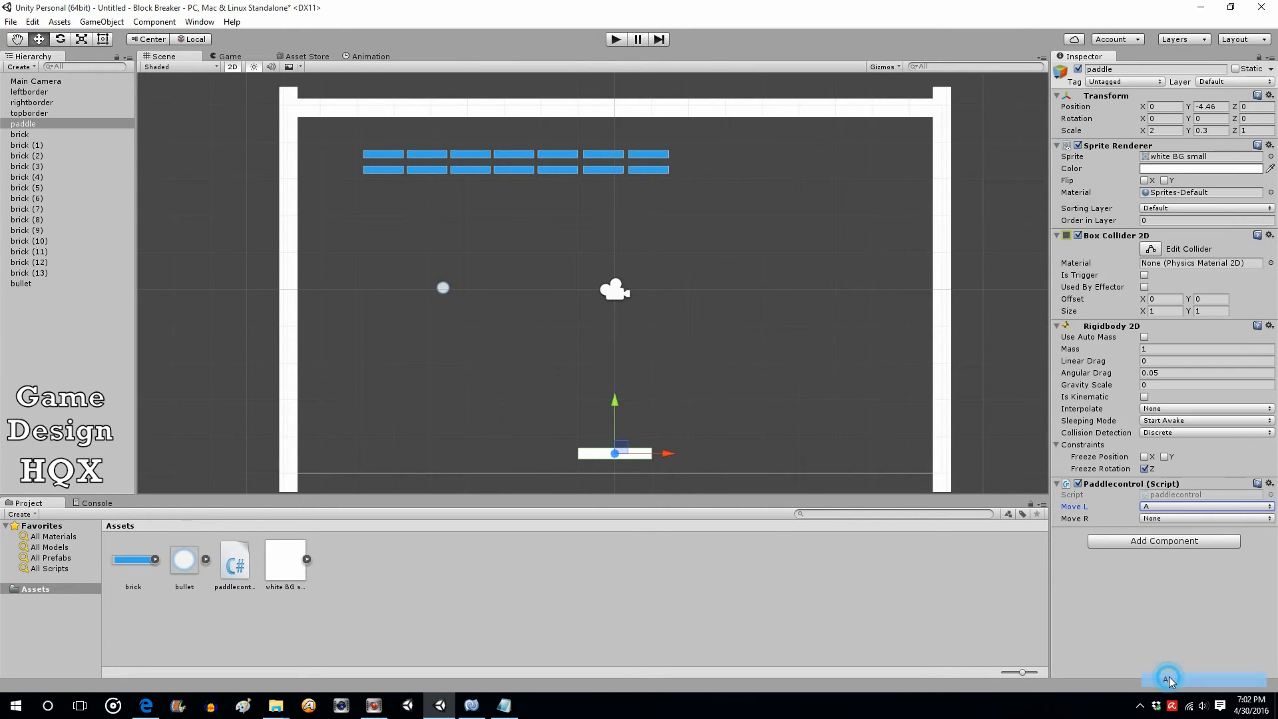
{"action": "left_click", "coordinate": [1270, 519]}
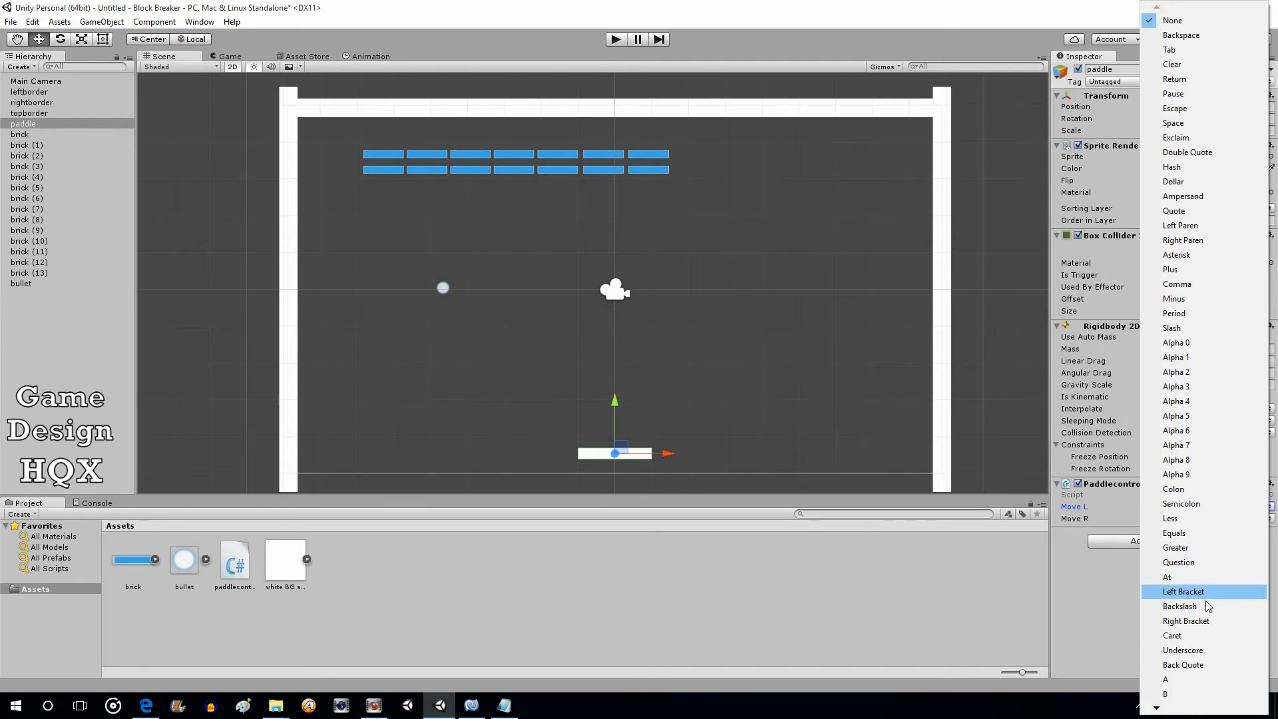
{"action": "left_click", "coordinate": [1168, 689]}
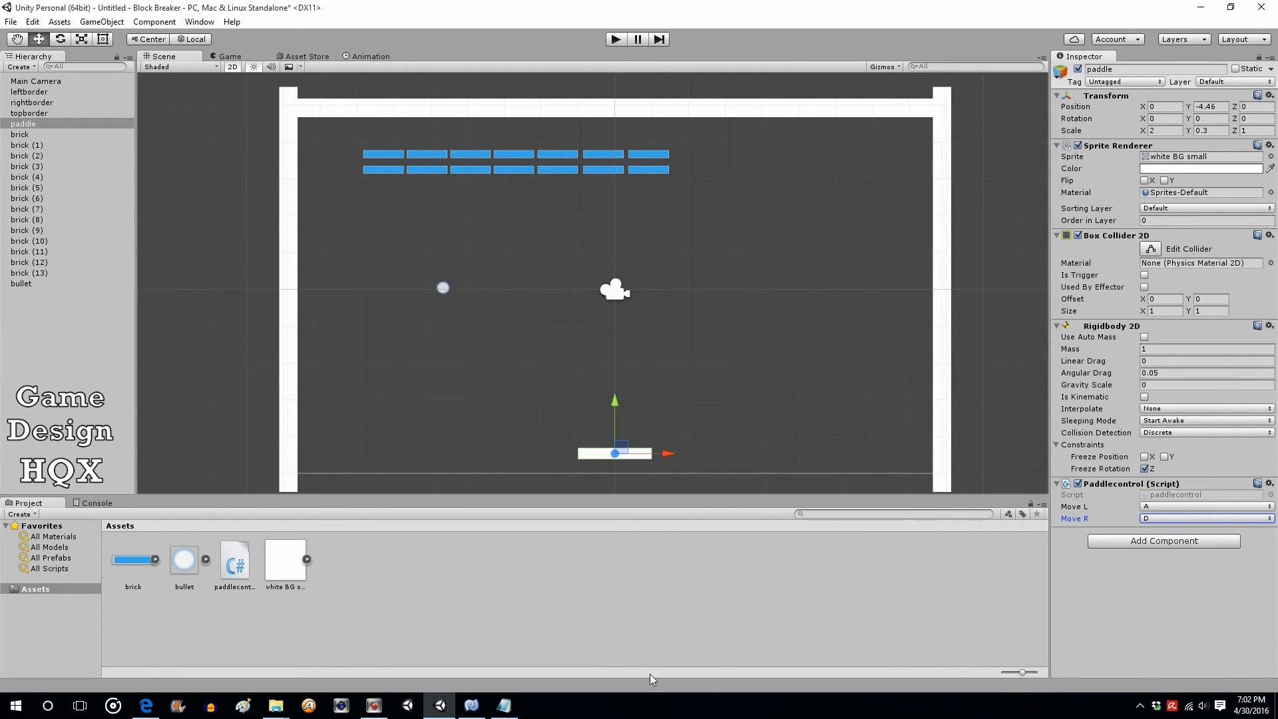
Copy the if (Input.GetKey (moveL)) block from the Notepad notes and paste it into Update in the MonoDevelop paddlecontrol script.
{"action": "left_click", "coordinate": [472, 706]}
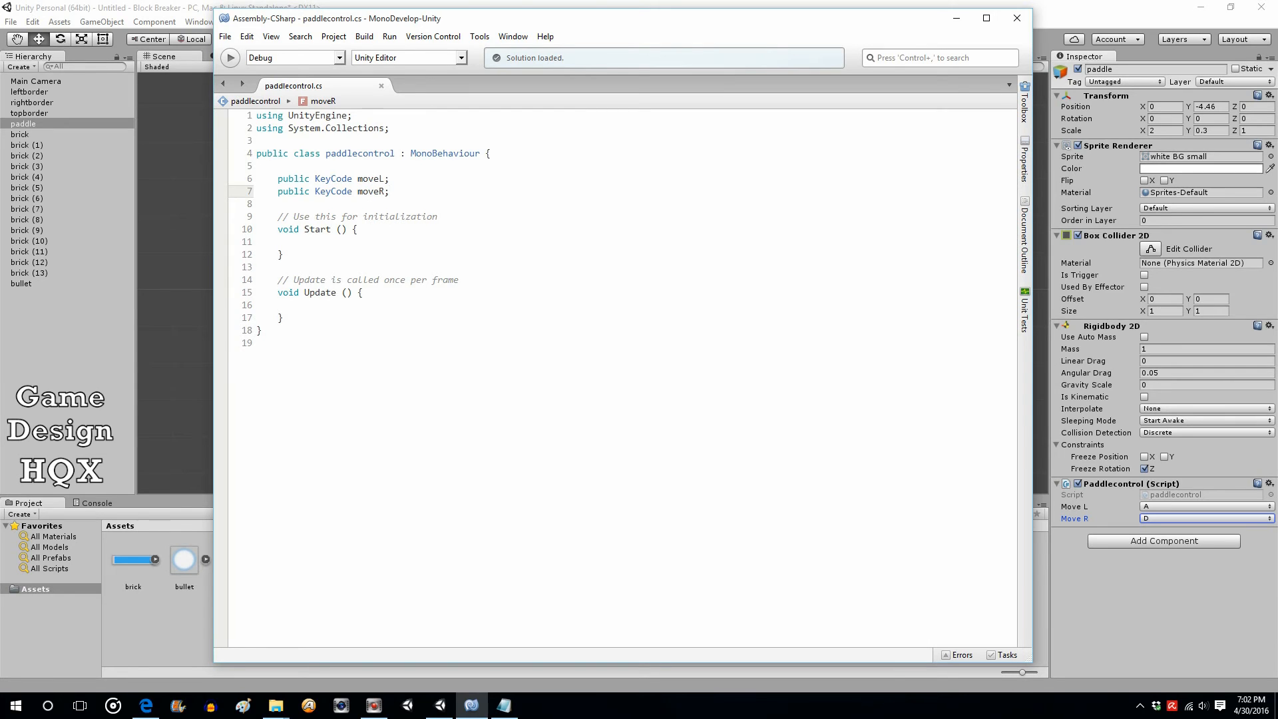
{"action": "left_click", "coordinate": [504, 705]}
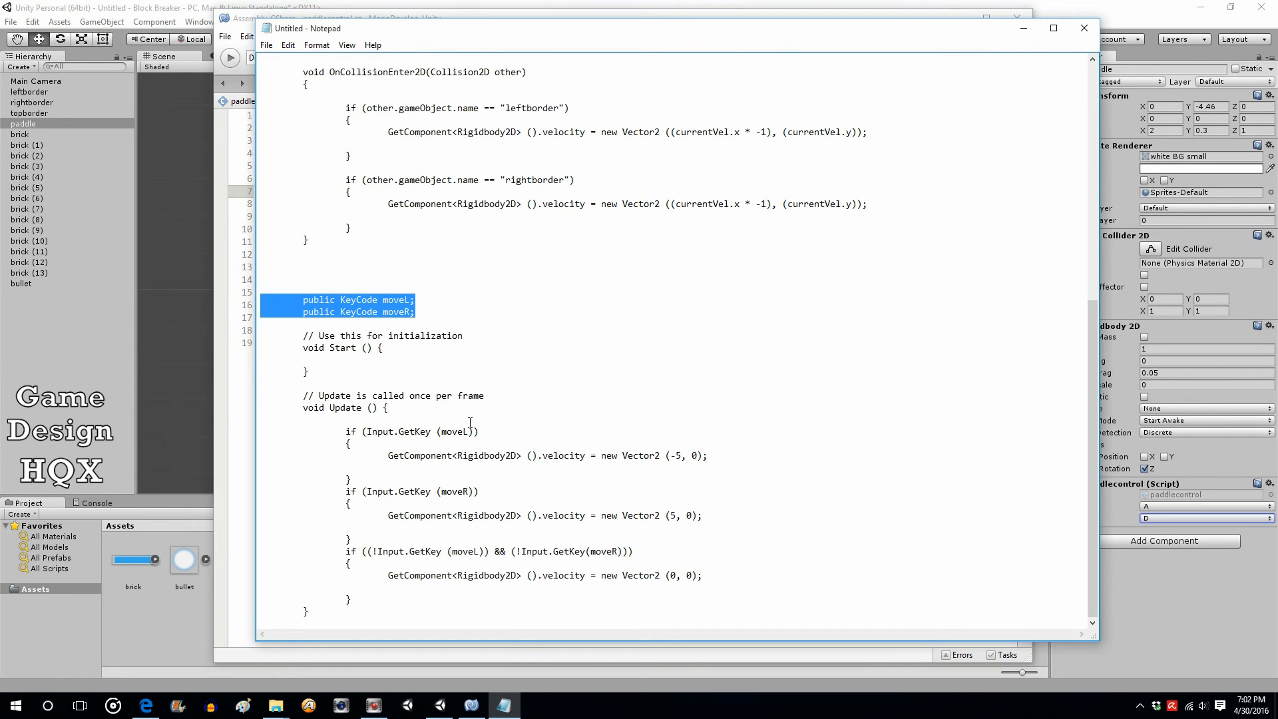
{"action": "left_click", "coordinate": [464, 408]}
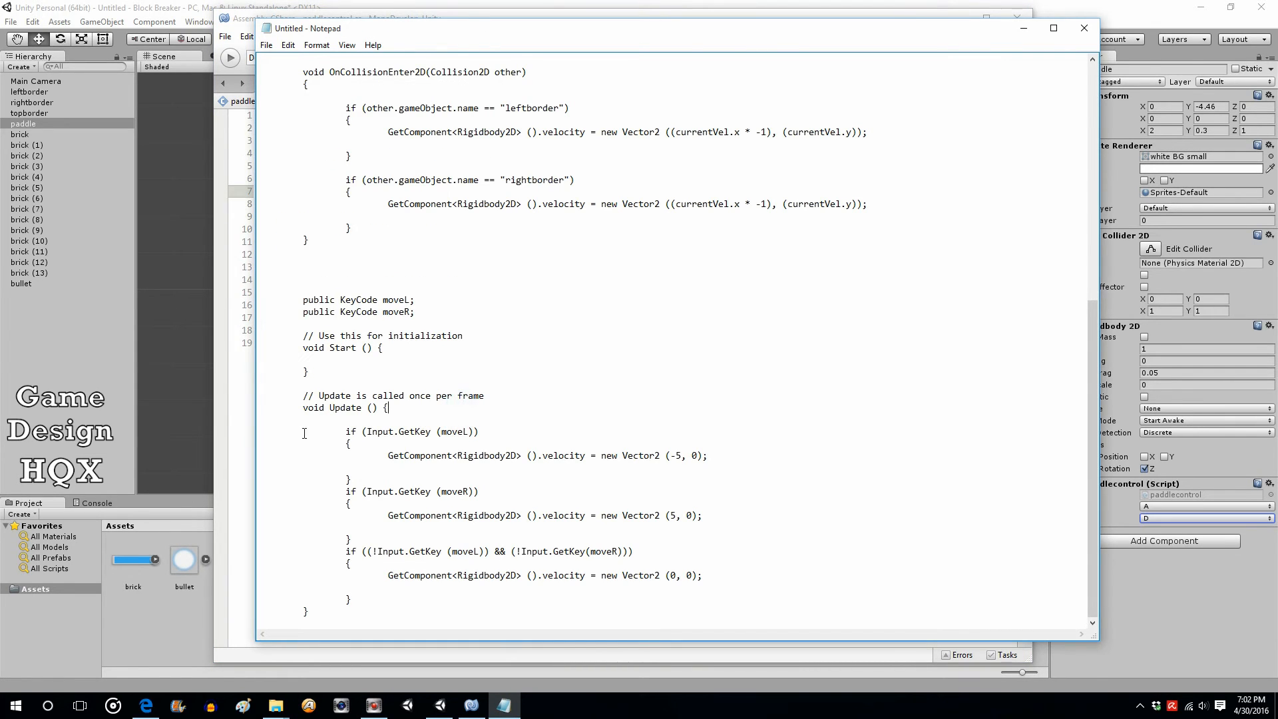
{"action": "left_click_drag", "start_coordinate": [301, 431], "coordinate": [351, 480]}
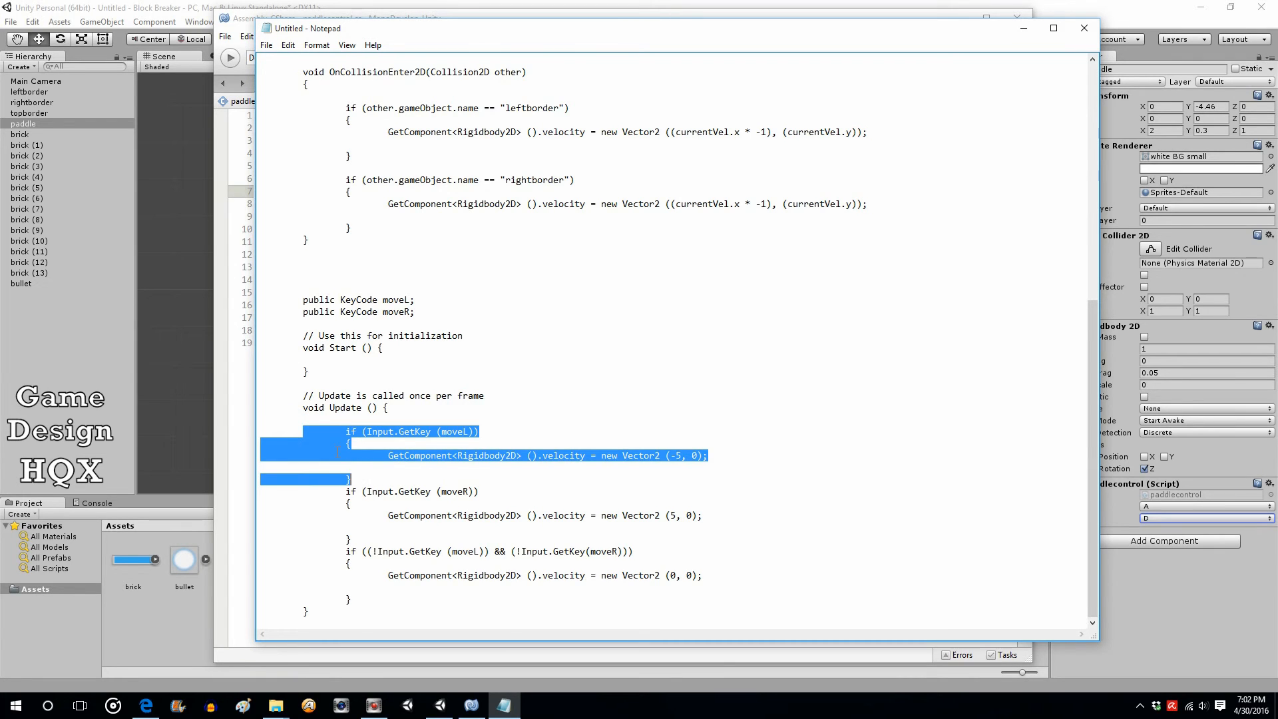
{"action": "right_click", "coordinate": [337, 452]}
{"action": "left_click", "coordinate": [363, 485]}
{"action": "left_click", "coordinate": [244, 418]}
{"action": "left_click", "coordinate": [307, 305]}
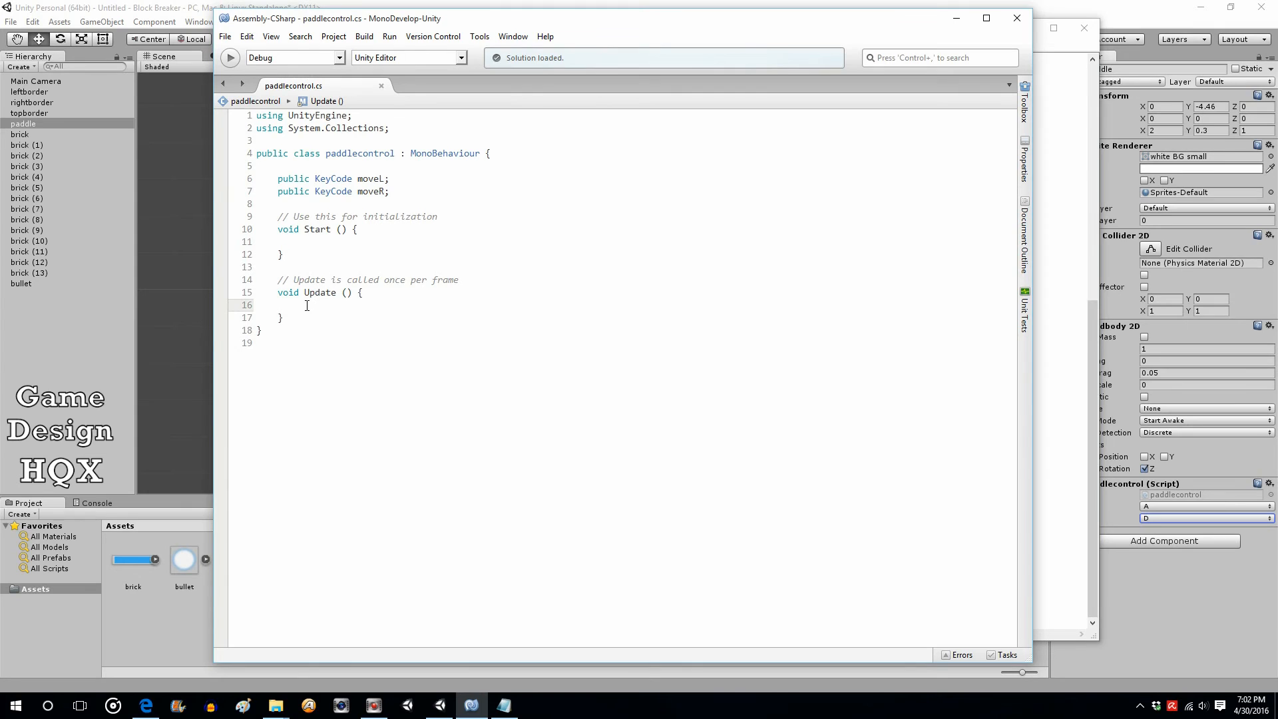
{"action": "key", "text": "ctrl+v"}
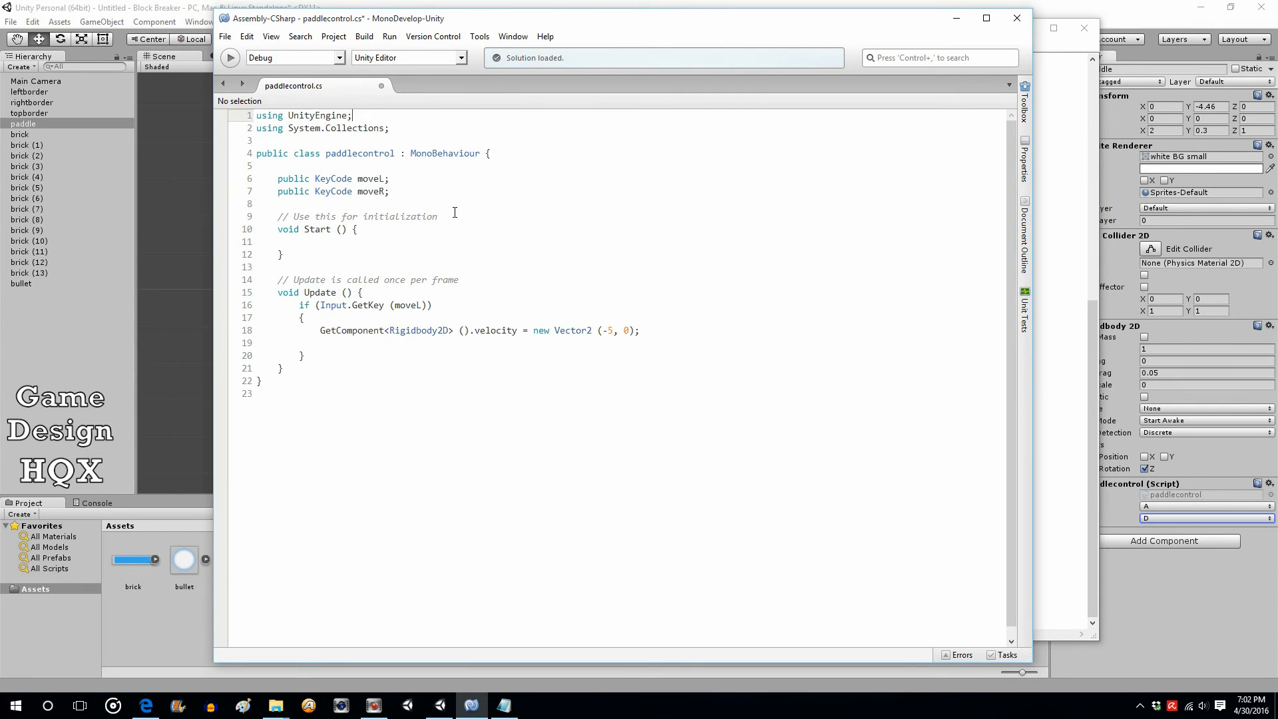
Delete the comment lines above Start and Update and insert a blank line at the beginning of Update.
{"action": "left_click", "coordinate": [450, 214]}
{"action": "left_click_drag", "start_coordinate": [450, 215], "coordinate": [275, 214]}
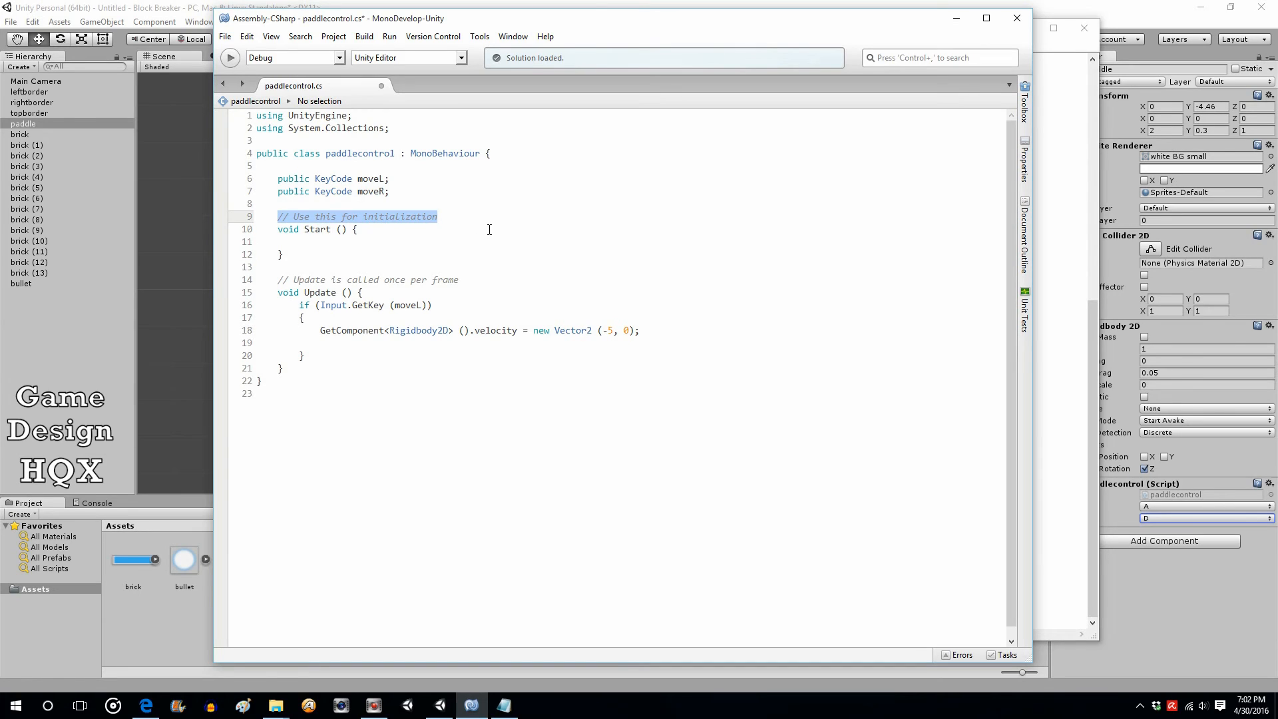
{"action": "key", "text": "Delete"}
{"action": "key", "text": "Delete"}
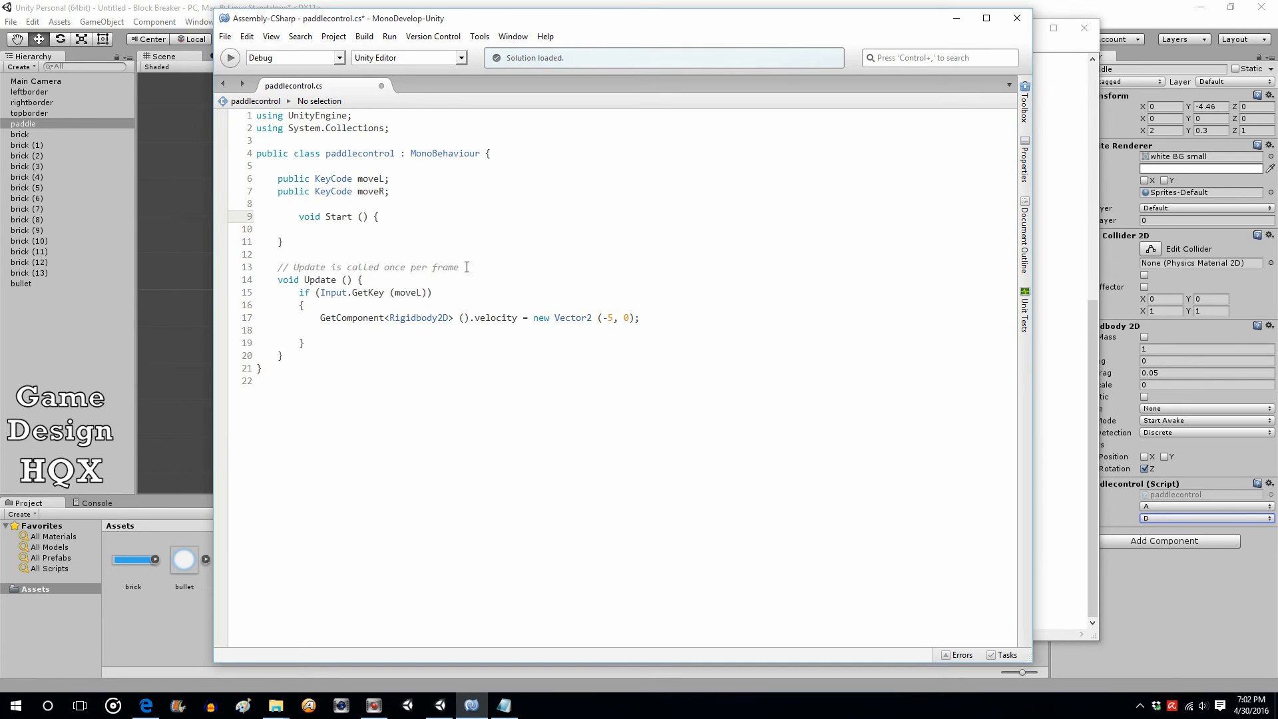
{"action": "left_click", "coordinate": [471, 267]}
{"action": "left_click_drag", "start_coordinate": [471, 267], "coordinate": [276, 274]}
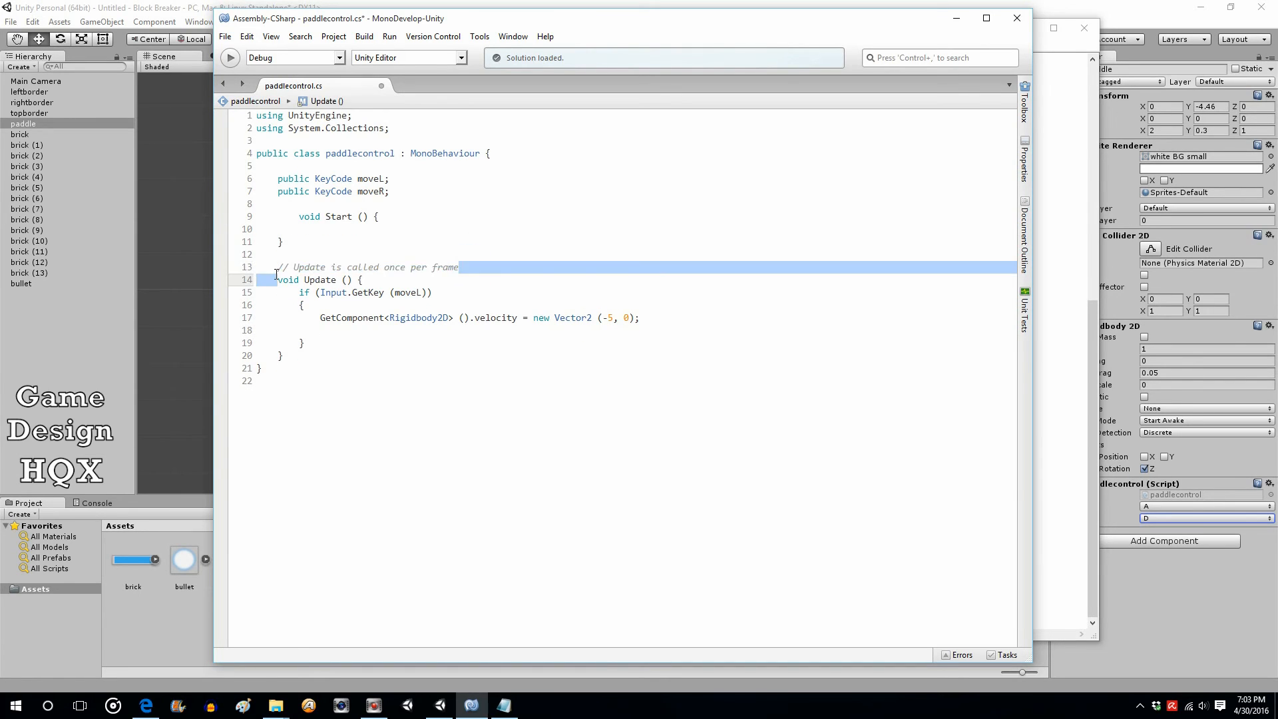
{"action": "left_click", "coordinate": [293, 274]}
{"action": "left_click_drag", "start_coordinate": [458, 267], "coordinate": [267, 264]}
{"action": "key", "text": "Delete"}
{"action": "key", "text": "Delete"}
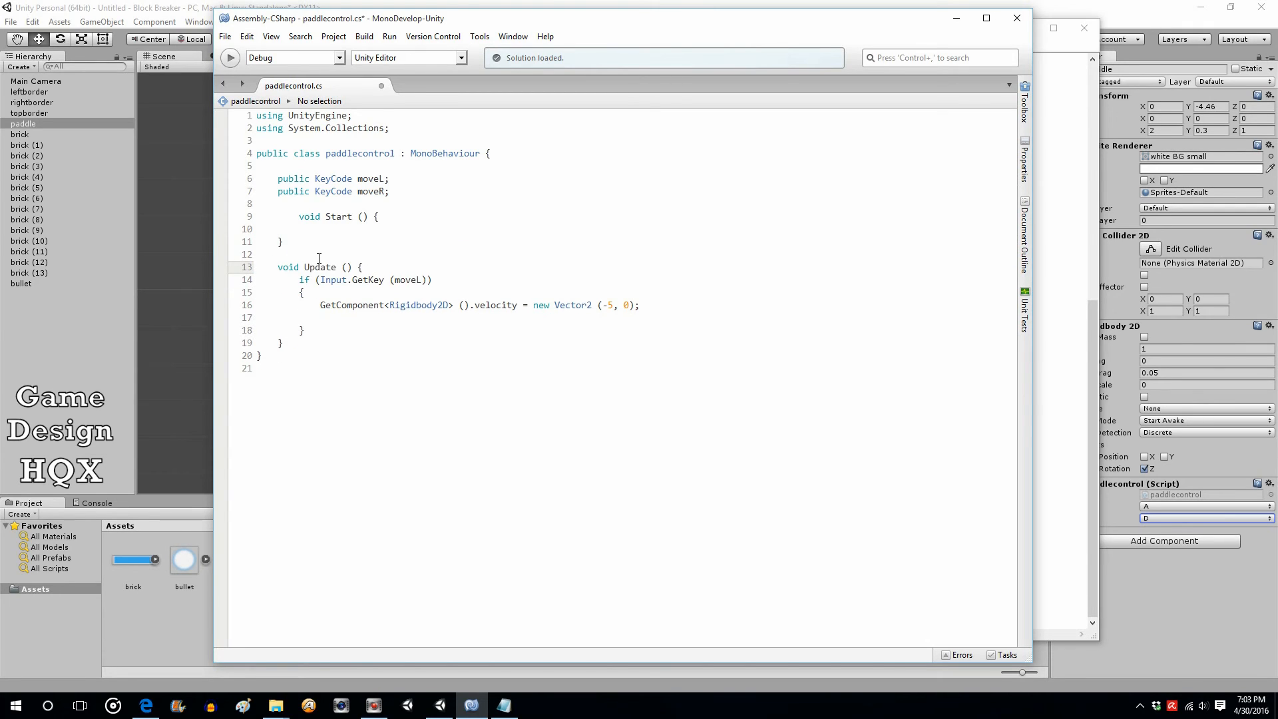
{"action": "left_click", "coordinate": [379, 262]}
{"action": "key", "text": "Return"}
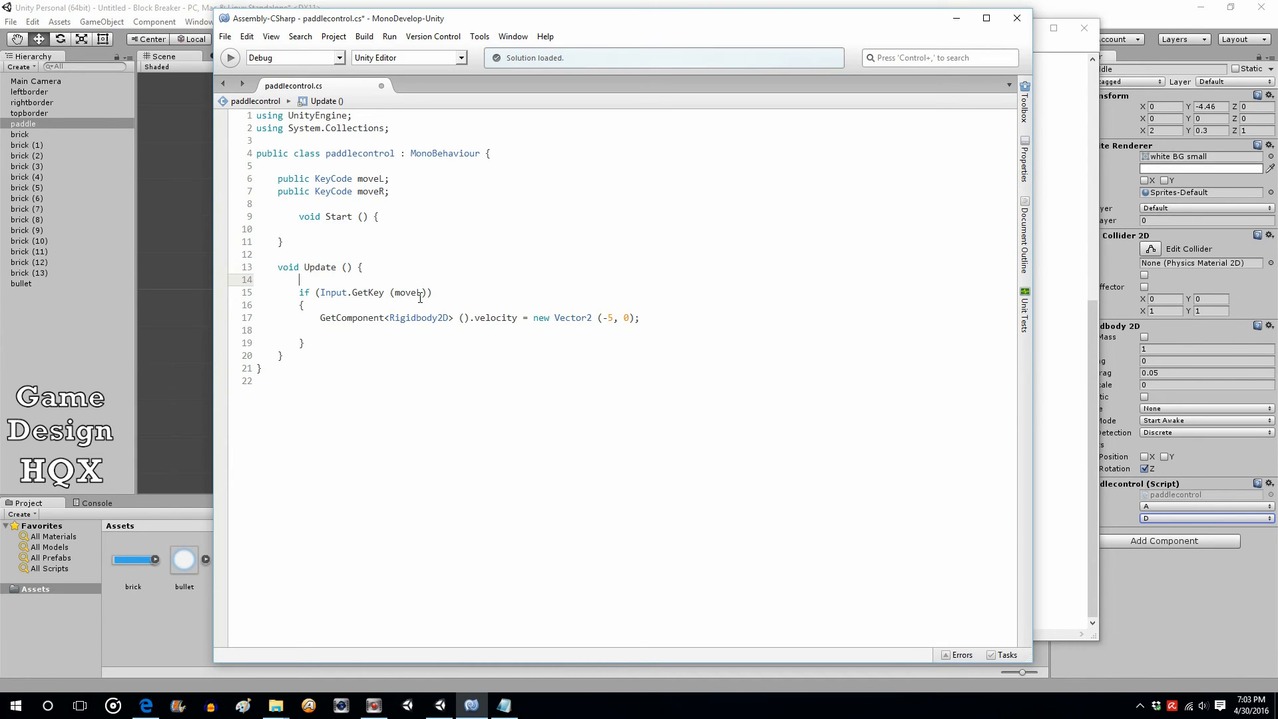
Examine the moveL key condition, its Rigidbody2D velocity line with the Vector2 values, and the paddle's components in Unity.
{"action": "left_click_drag", "start_coordinate": [434, 292], "coordinate": [316, 292]}
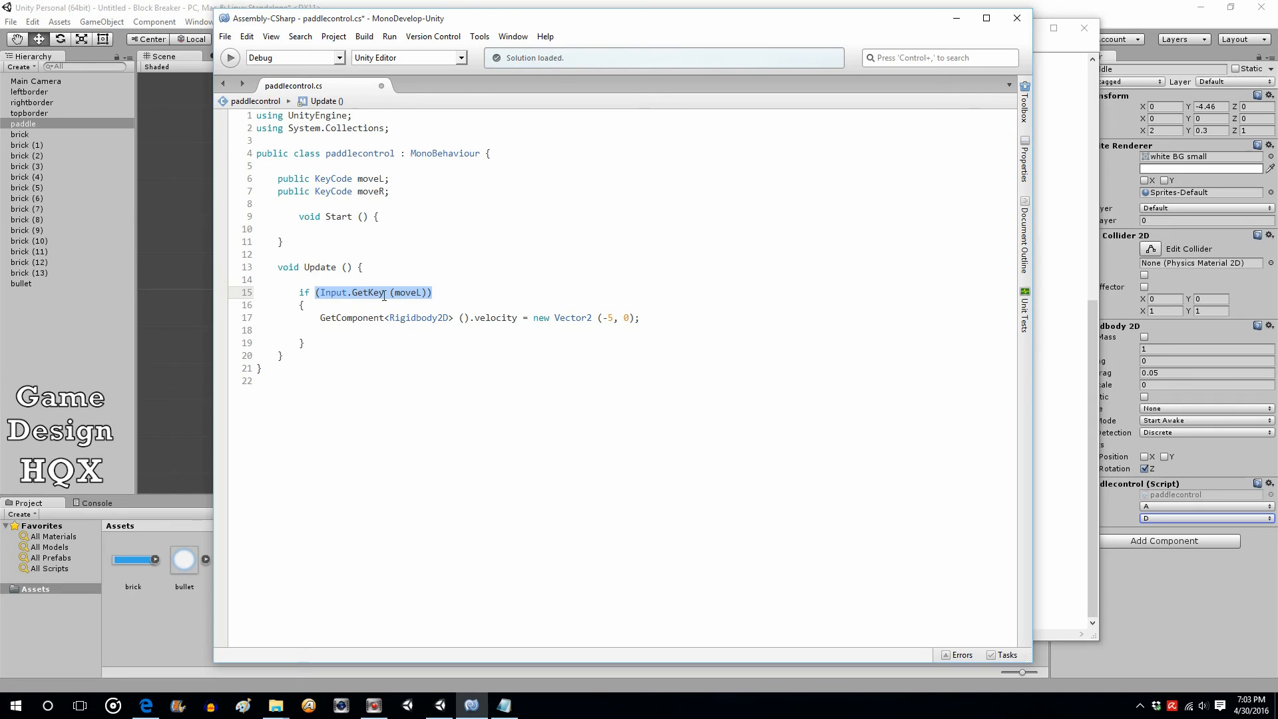
{"action": "left_click", "coordinate": [384, 293]}
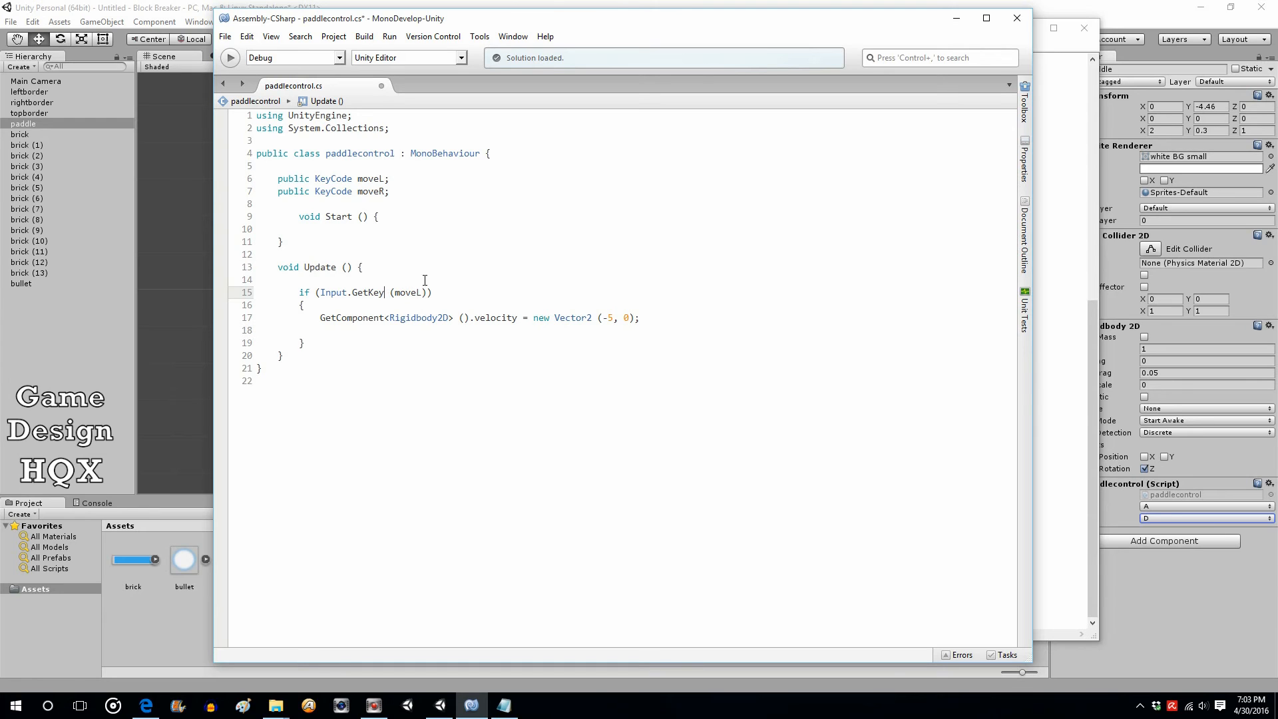
{"action": "left_click_drag", "start_coordinate": [438, 290], "coordinate": [318, 292]}
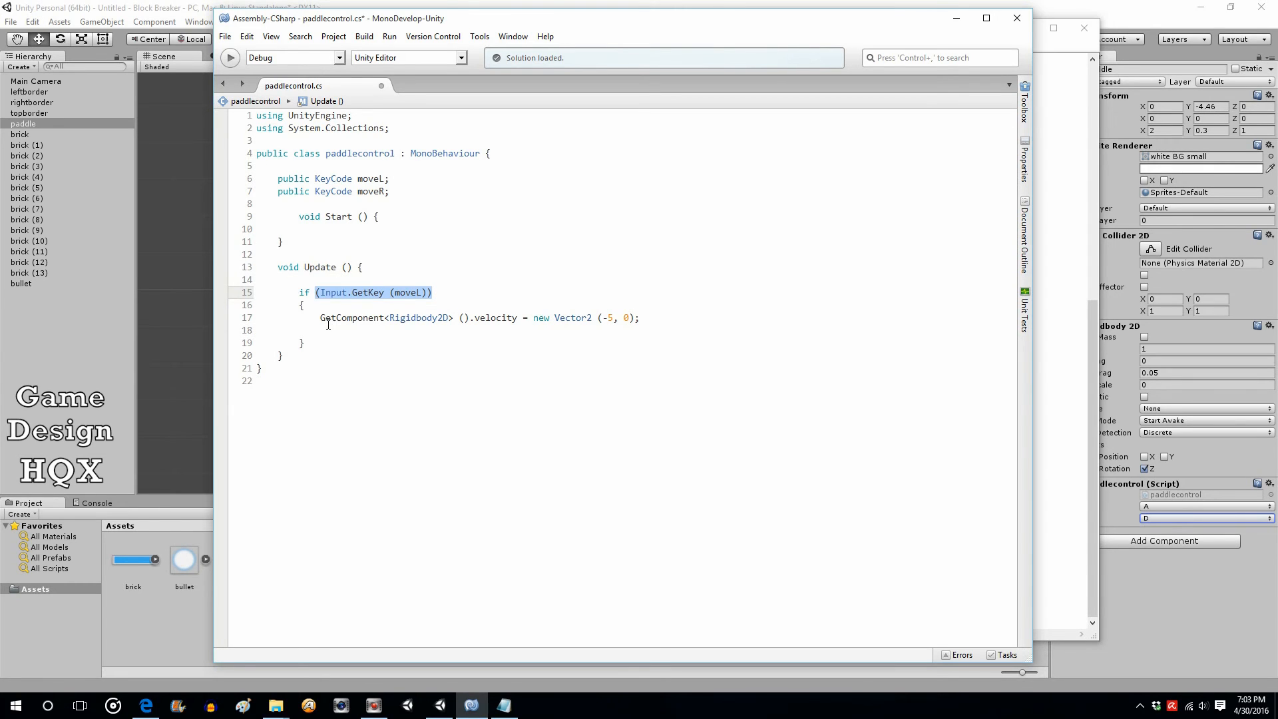
{"action": "left_click", "coordinate": [371, 293]}
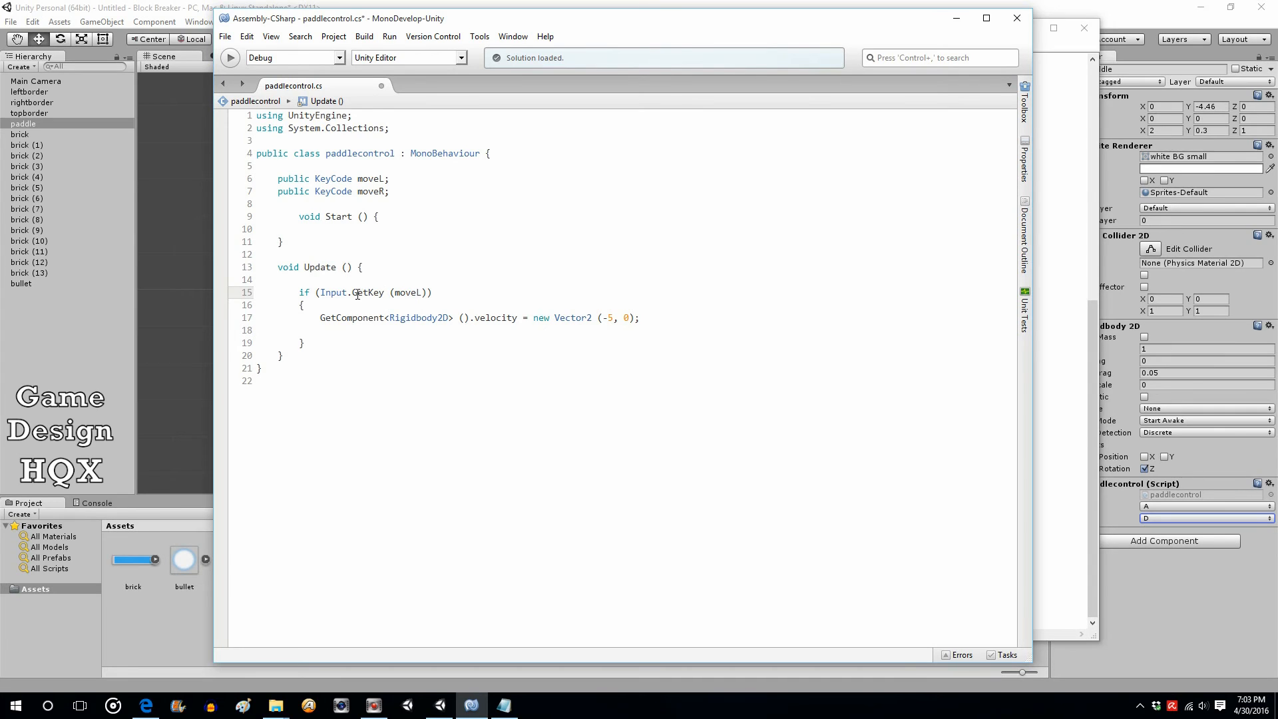
{"action": "left_click_drag", "start_coordinate": [321, 294], "coordinate": [421, 294]}
{"action": "left_click_drag", "start_coordinate": [299, 319], "coordinate": [450, 327]}
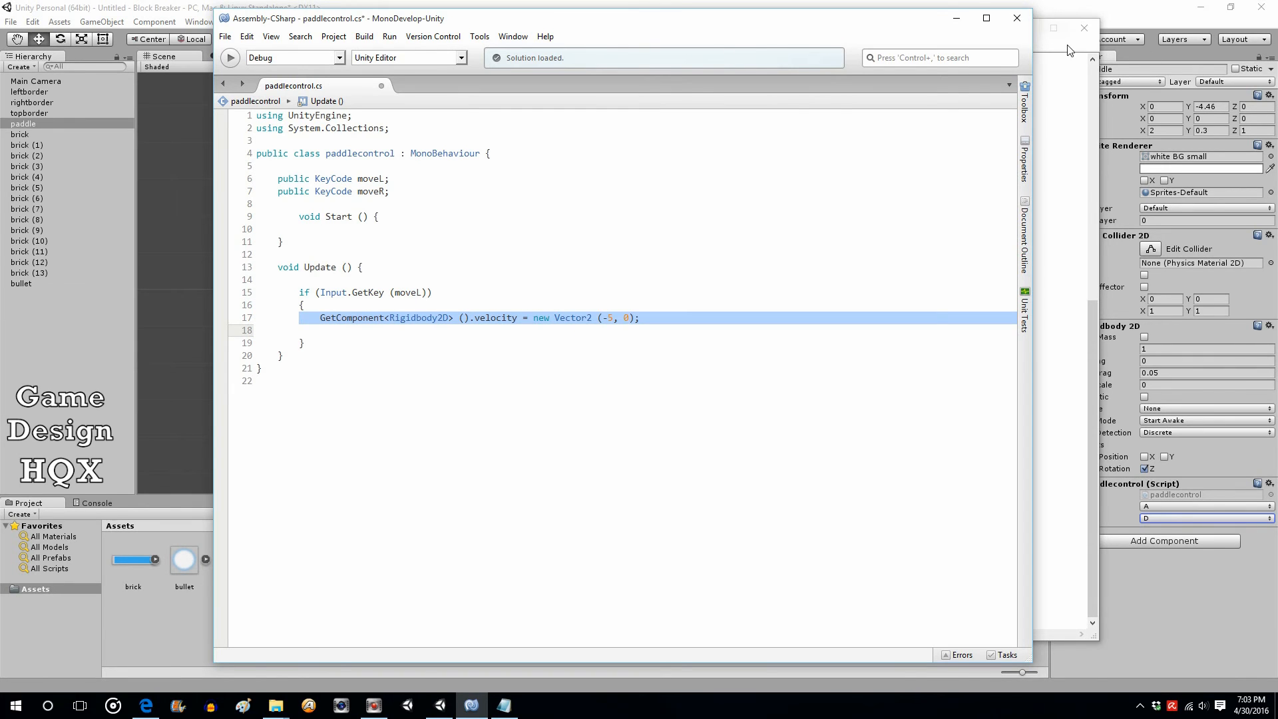
{"action": "left_click", "coordinate": [1117, 5]}
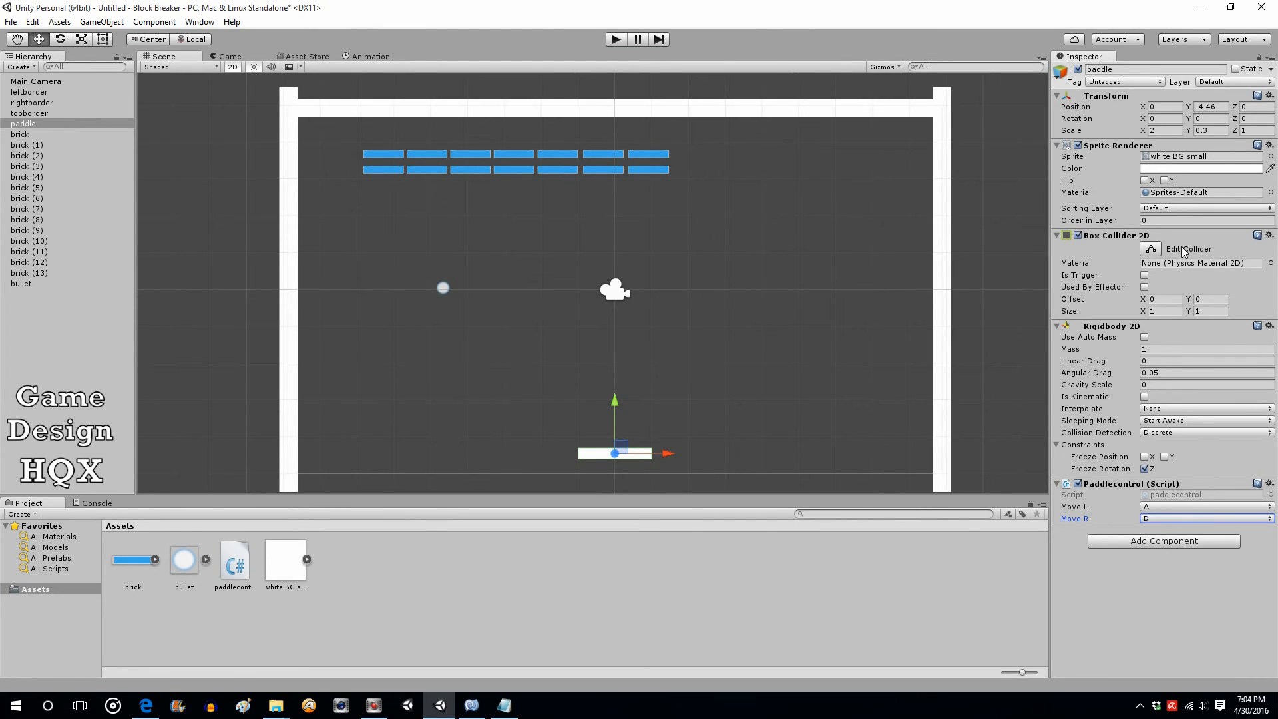
{"action": "left_click", "coordinate": [470, 705]}
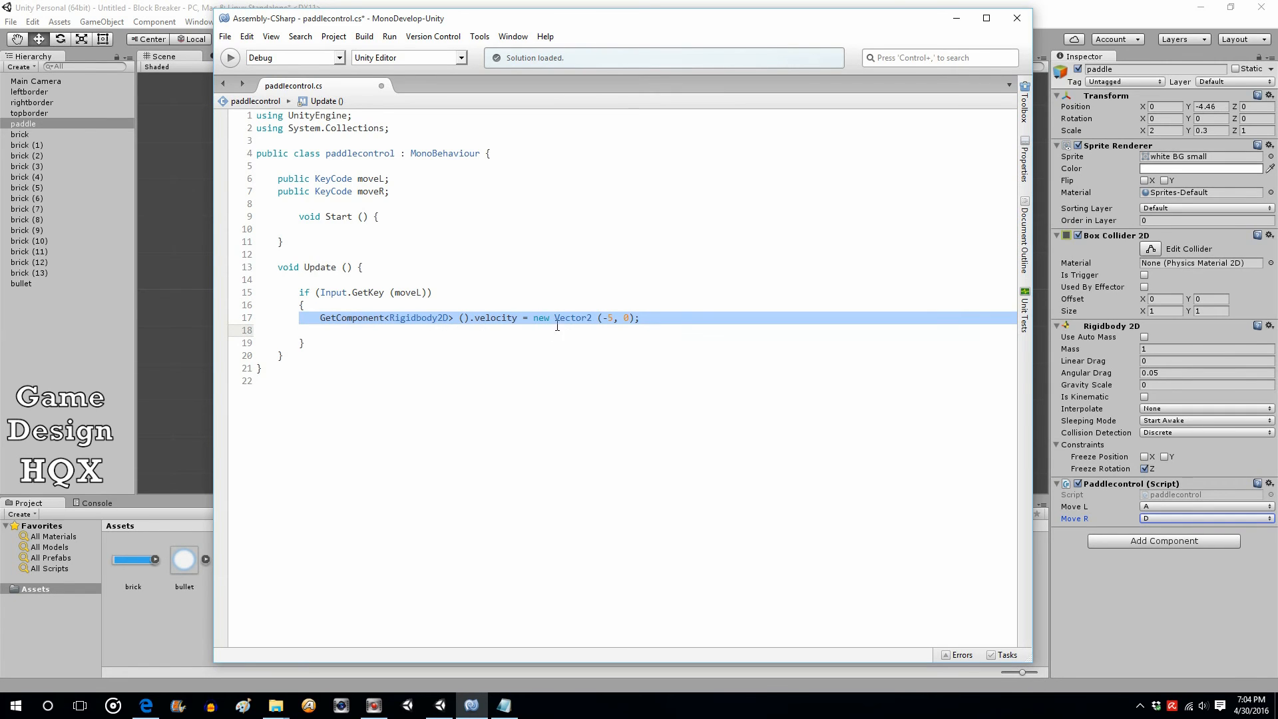
{"action": "double_click", "coordinate": [608, 318]}
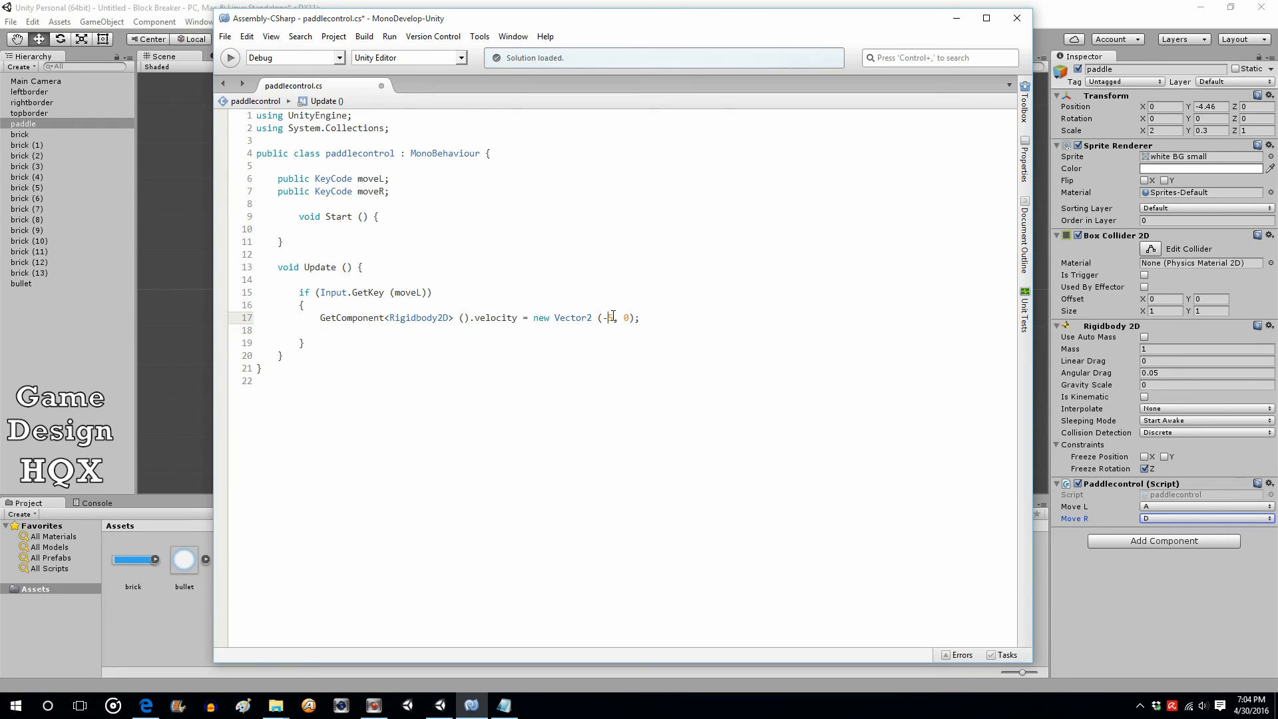
{"action": "left_click_drag", "start_coordinate": [608, 318], "coordinate": [595, 317]}
{"action": "left_click", "coordinate": [594, 317]}
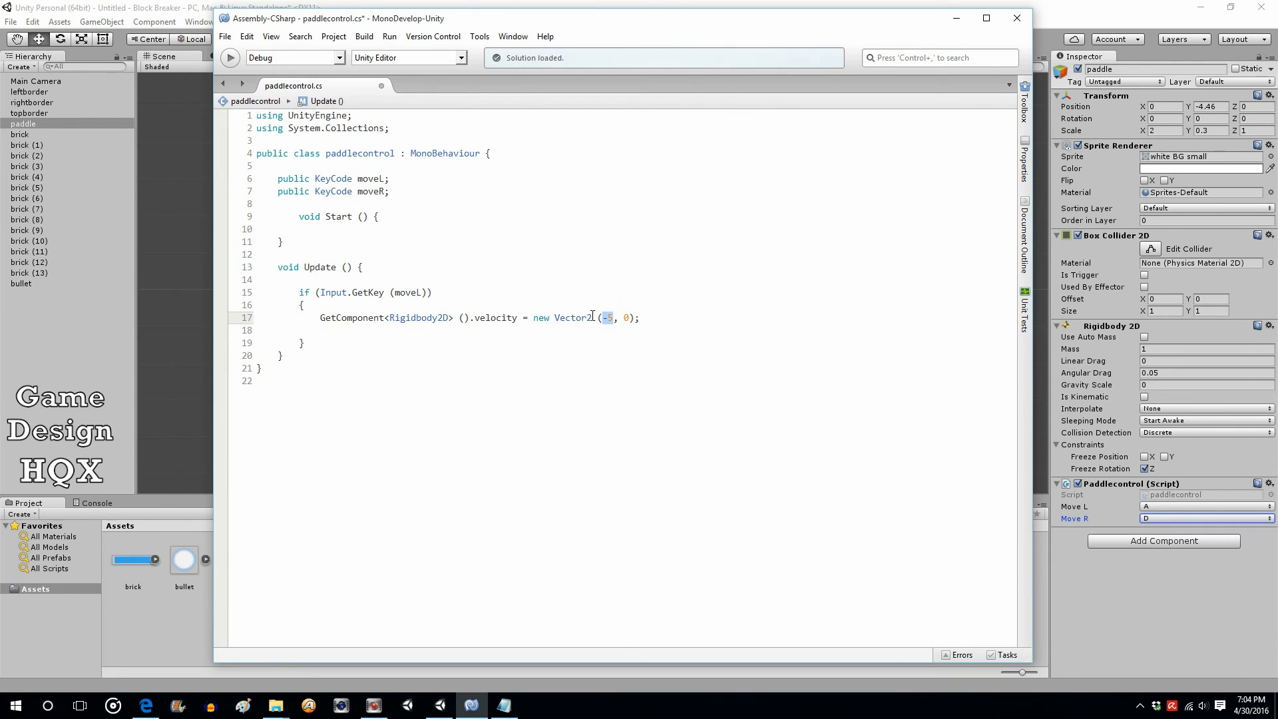
{"action": "double_click", "coordinate": [627, 318]}
{"action": "double_click", "coordinate": [604, 318]}
{"action": "left_click", "coordinate": [643, 318]}
Copy the if (Input.GetKey (moveR)) block from the Notepad notes and paste it below the moveL block in the MonoDevelop script.
{"action": "left_click", "coordinate": [504, 706]}
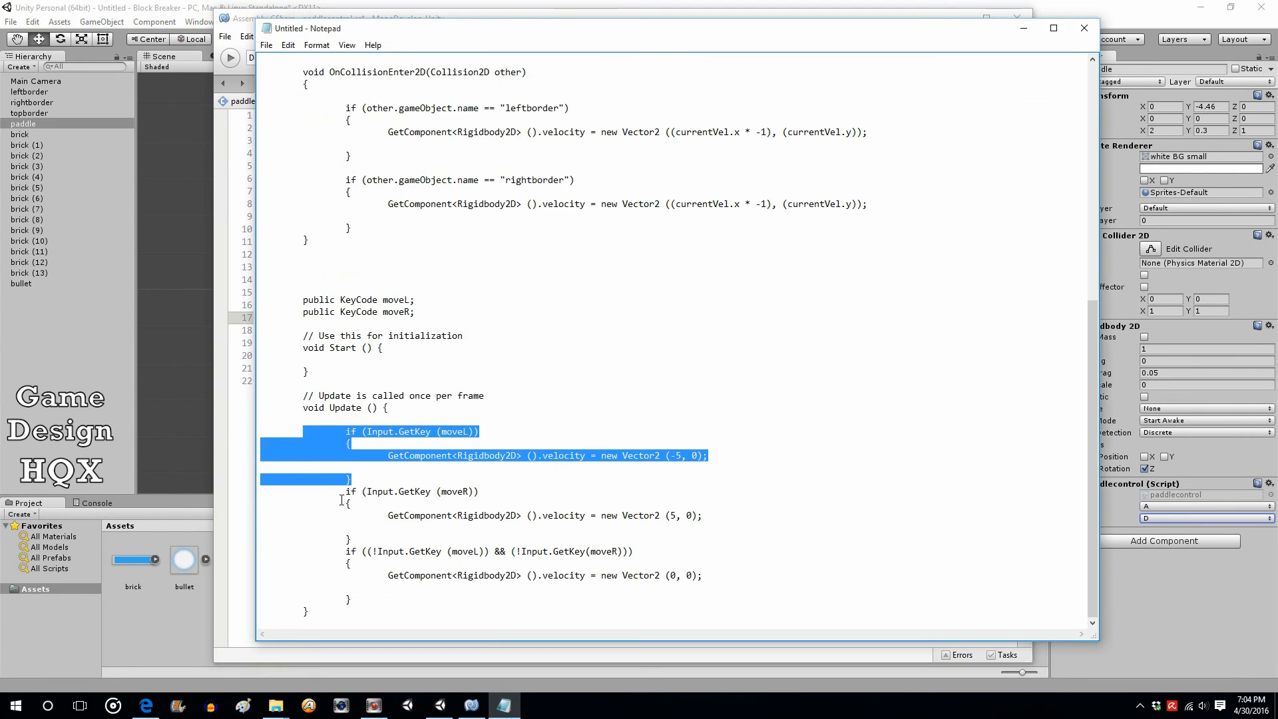
{"action": "left_click", "coordinate": [305, 493]}
{"action": "left_click_drag", "start_coordinate": [305, 492], "coordinate": [267, 493]}
{"action": "left_click", "coordinate": [358, 541]}
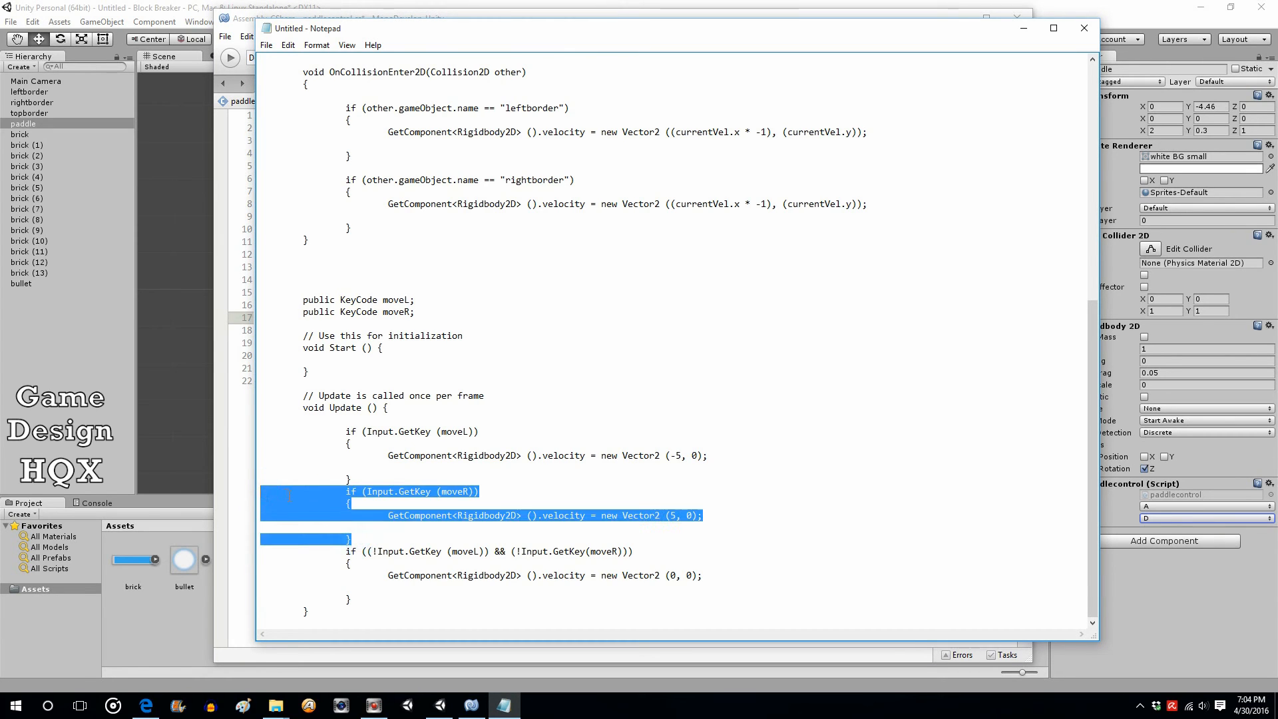
{"action": "right_click", "coordinate": [289, 496]}
{"action": "left_click", "coordinate": [319, 530]}
{"action": "left_click", "coordinate": [243, 432]}
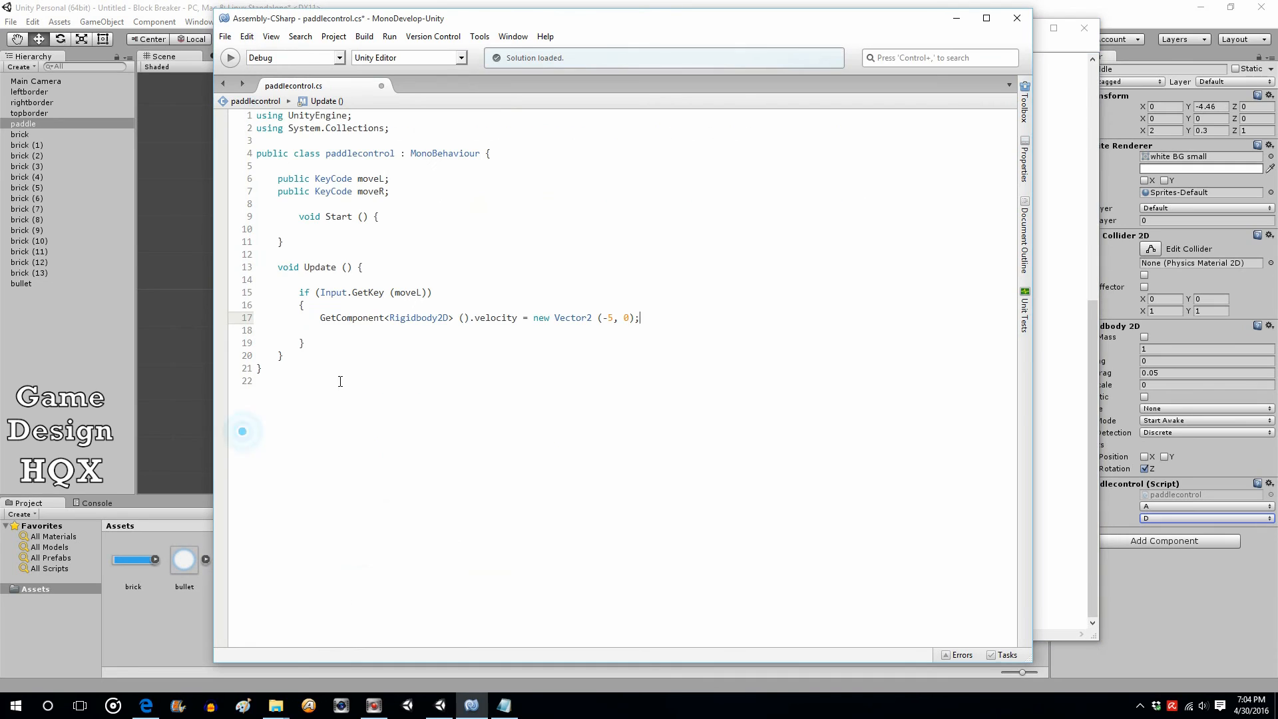
{"action": "left_click", "coordinate": [330, 343]}
{"action": "key", "text": "Return"}
{"action": "key", "text": "Return"}
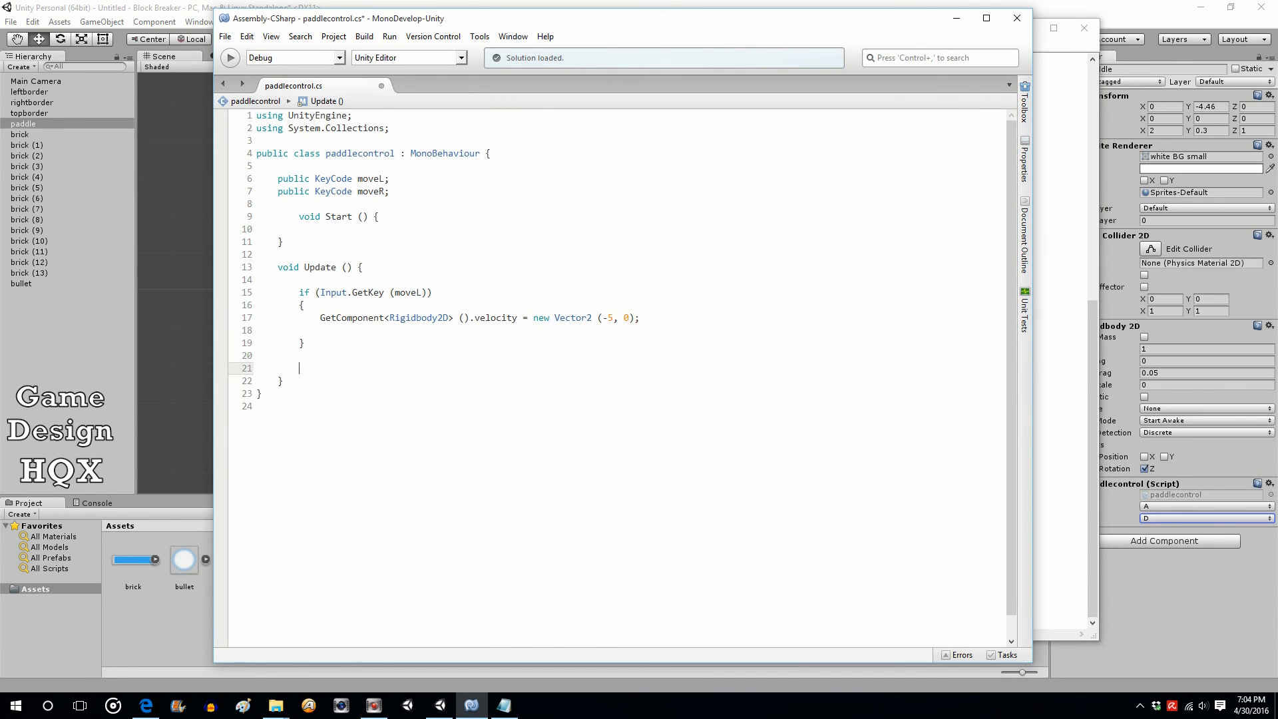
{"action": "key", "text": "ctrl+v"}
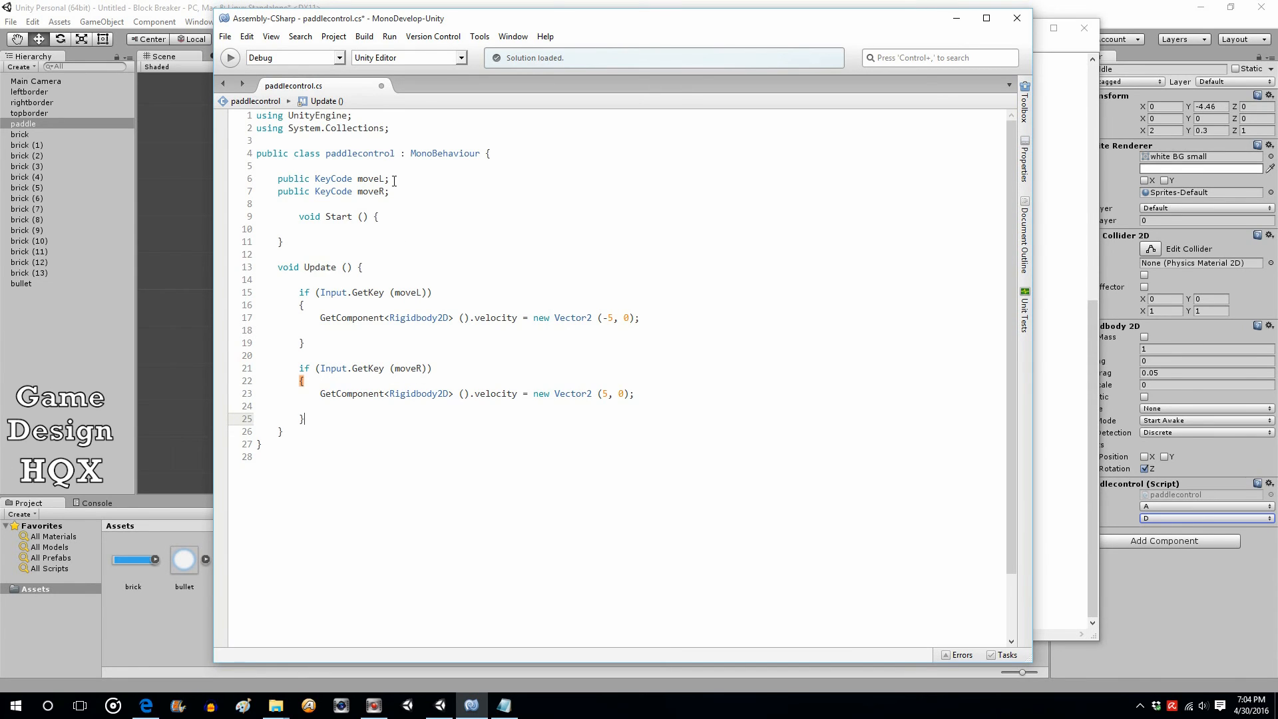
{"action": "left_click_drag", "start_coordinate": [393, 192], "coordinate": [363, 193]}
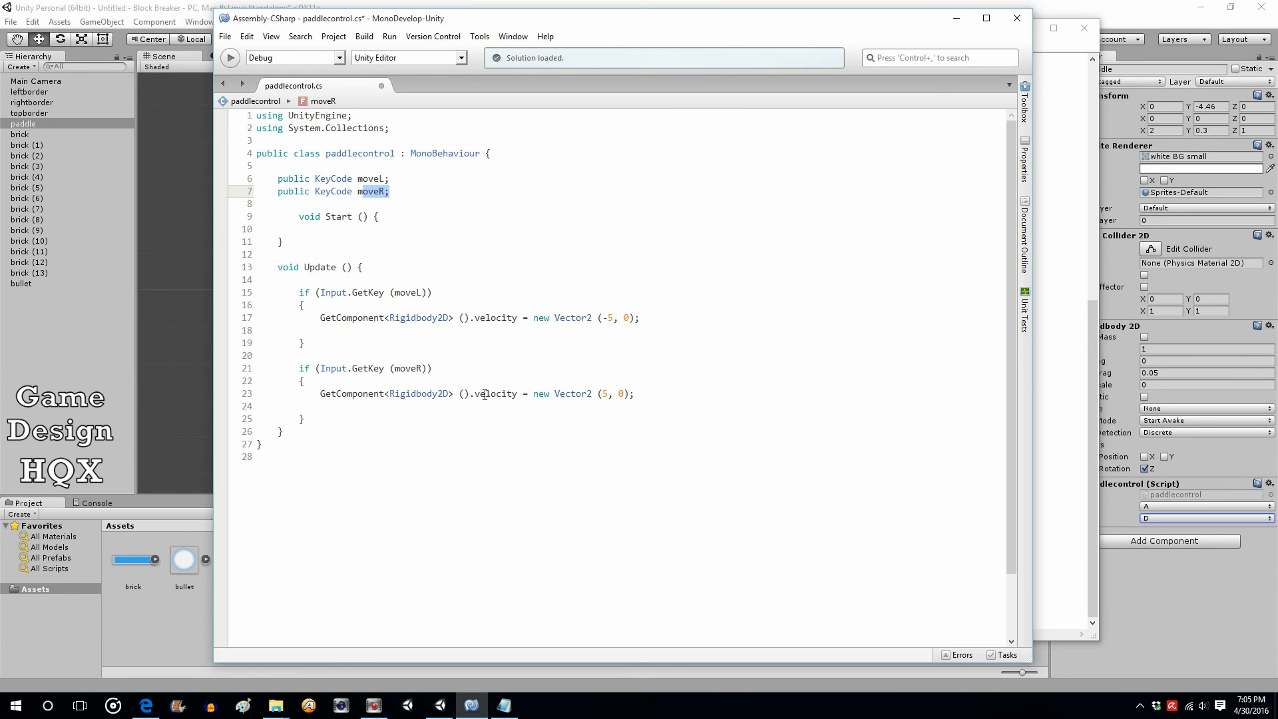
Compare the Vector2 x values in the velocity lines of the moveL and moveR blocks.
{"action": "double_click", "coordinate": [605, 395]}
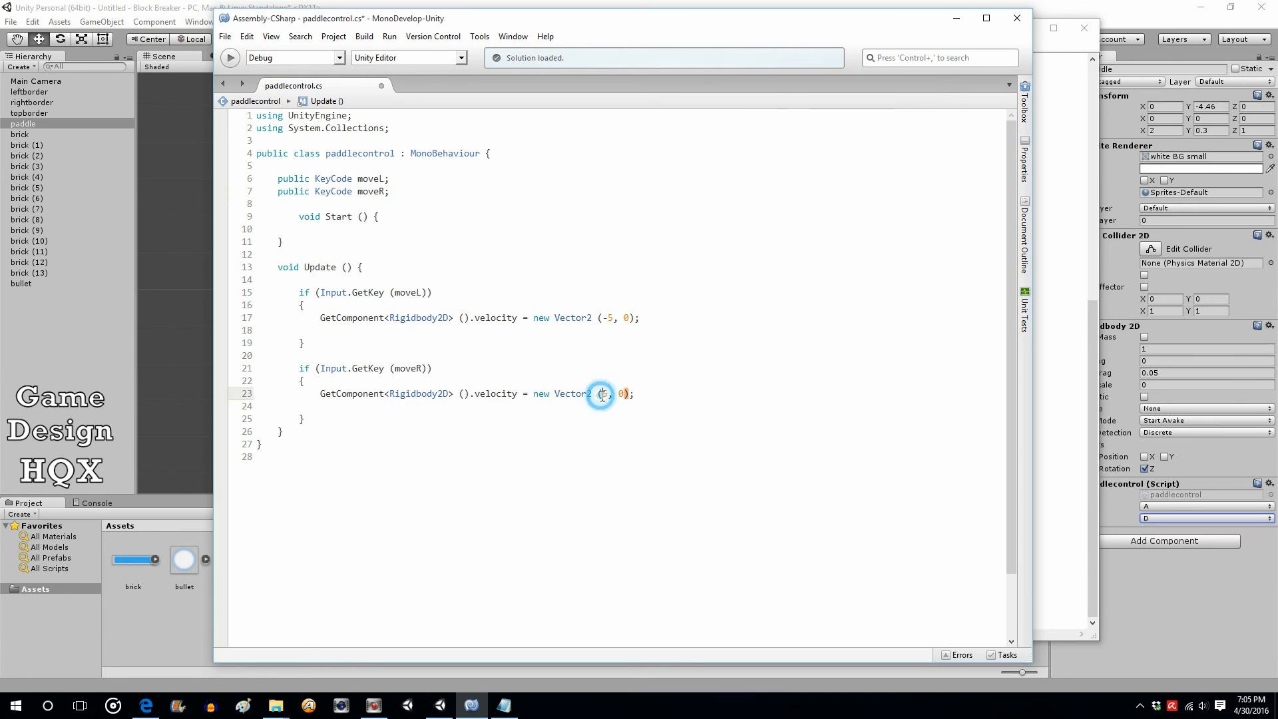
{"action": "double_click", "coordinate": [610, 318]}
{"action": "left_click_drag", "start_coordinate": [603, 393], "coordinate": [613, 393]}
{"action": "left_click", "coordinate": [634, 391]}
Copy the if ((!Input.GetKey (moveL)) && (!Input.GetKey(moveR))) block from the Notepad notes and paste it below the moveR block in the MonoDevelop script.
{"action": "left_click", "coordinate": [1062, 48]}
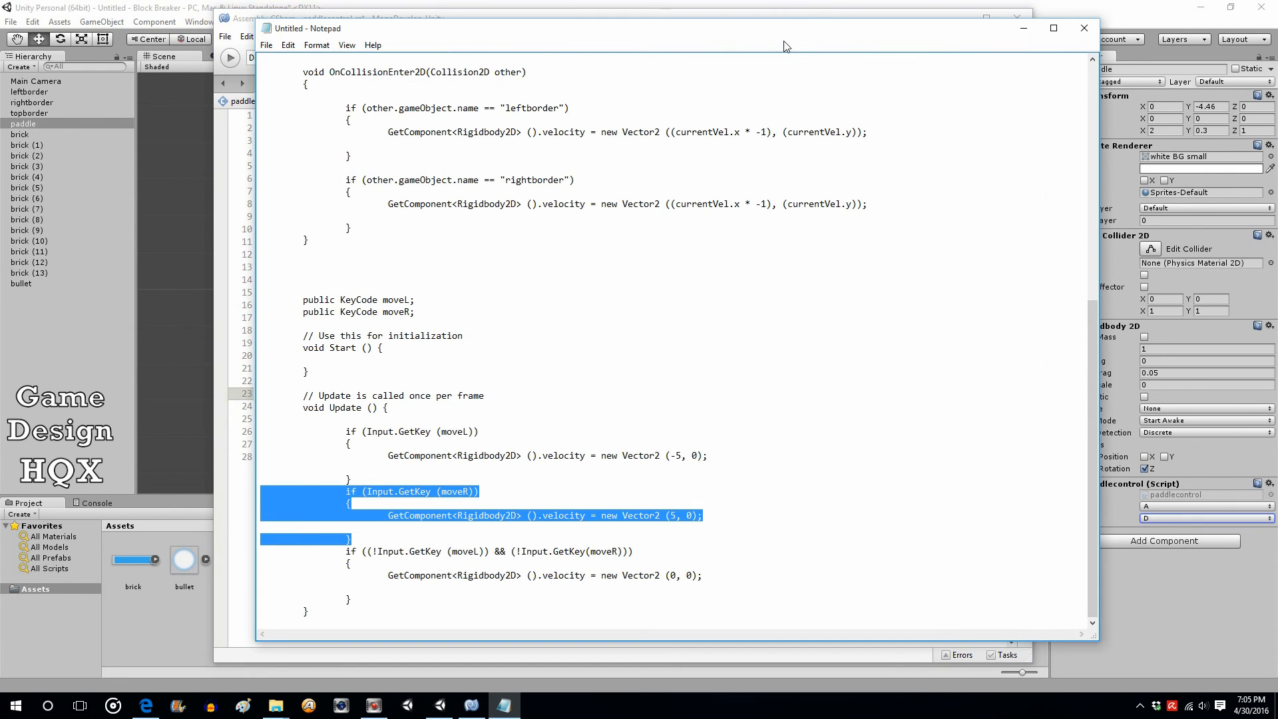
{"action": "left_click_drag", "start_coordinate": [779, 32], "coordinate": [693, 24]}
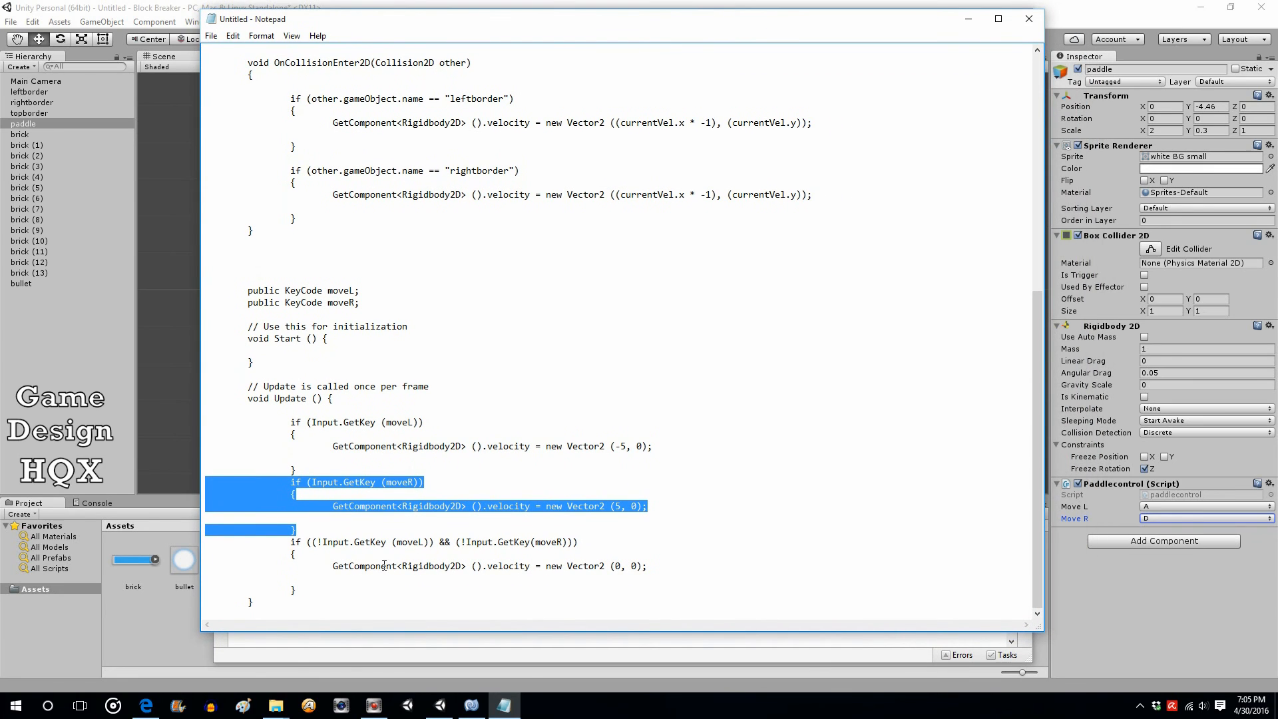
{"action": "left_click_drag", "start_coordinate": [214, 551], "coordinate": [296, 591]}
{"action": "right_click", "coordinate": [287, 558]}
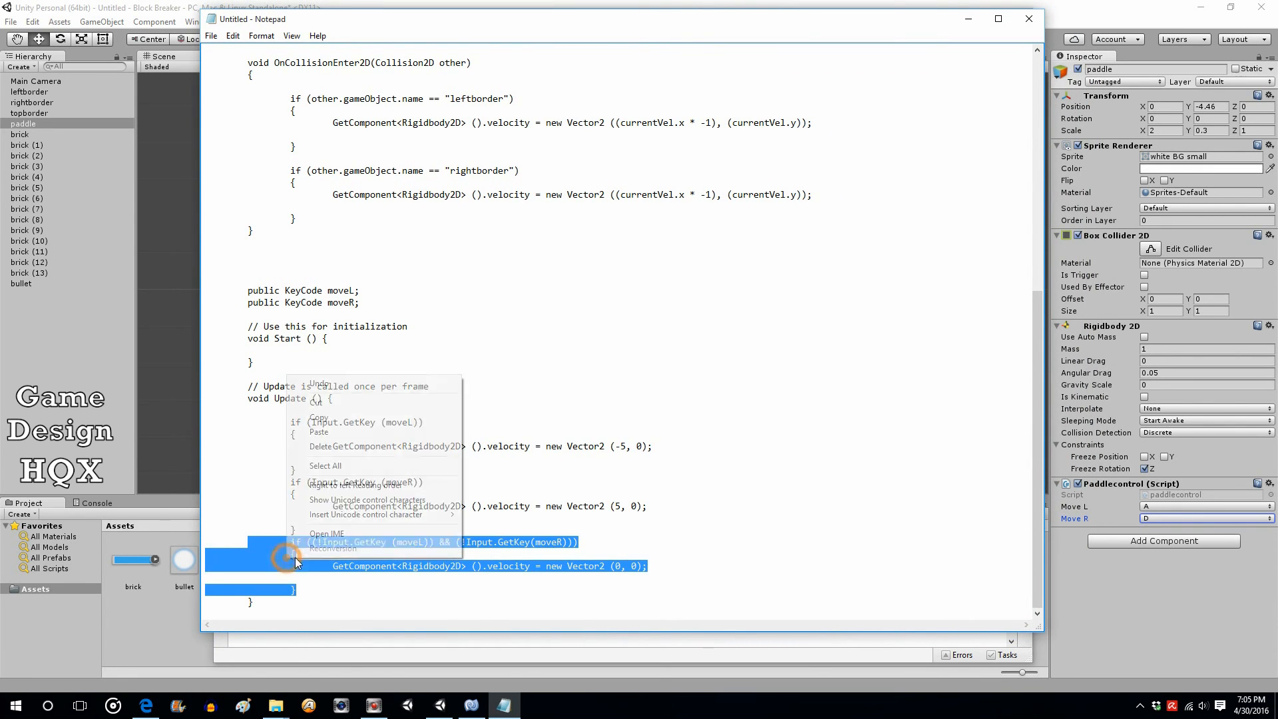
{"action": "left_click", "coordinate": [319, 416]}
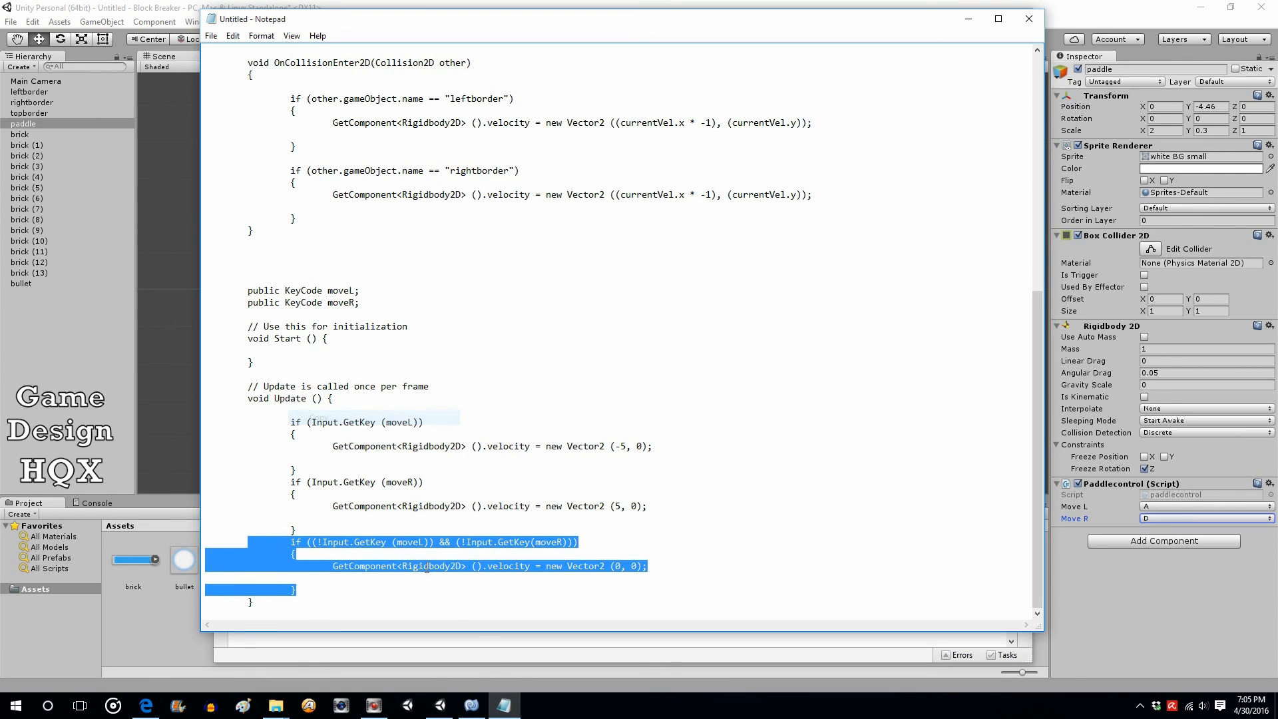
{"action": "left_click", "coordinate": [472, 705]}
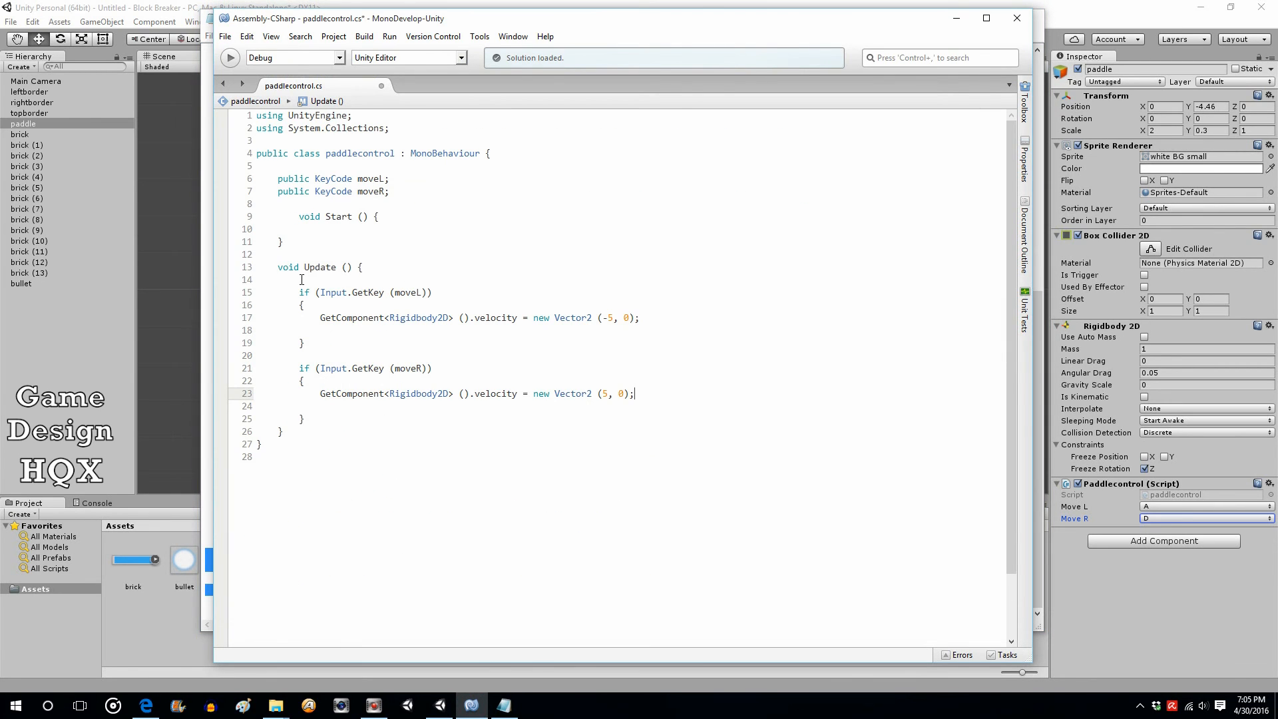
{"action": "left_click_drag", "start_coordinate": [299, 292], "coordinate": [324, 347]}
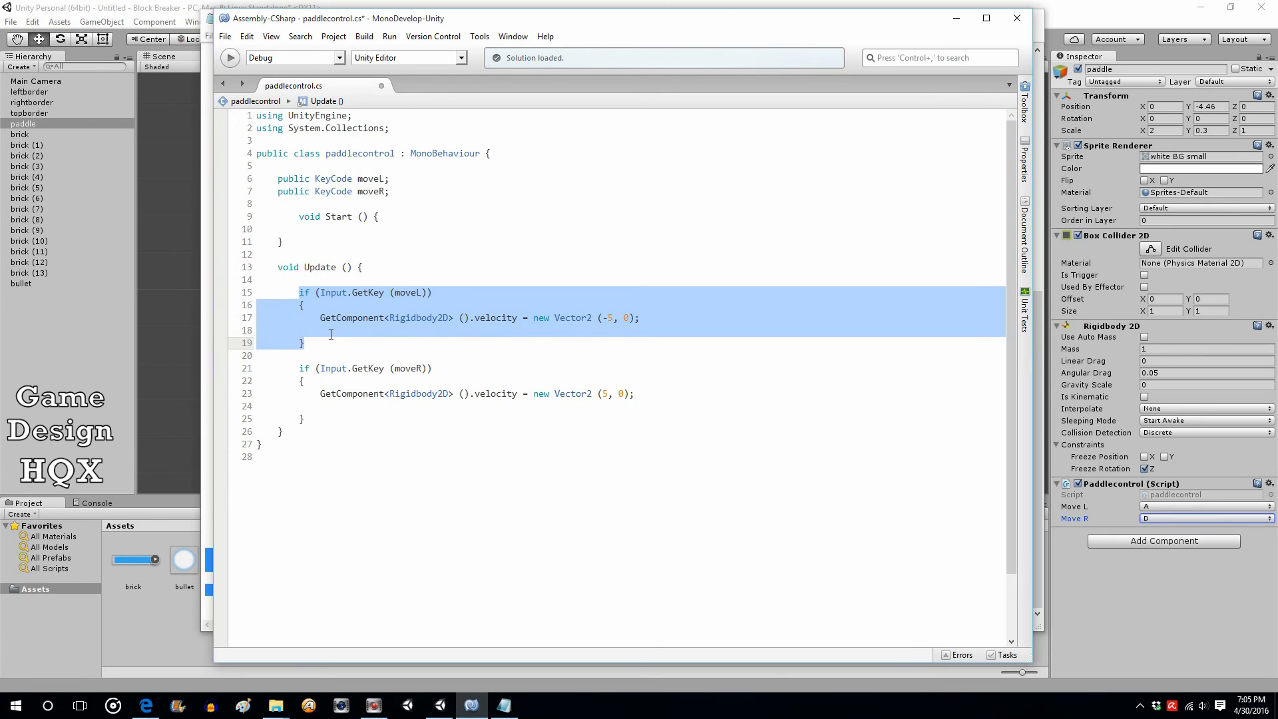
{"action": "left_click", "coordinate": [328, 420]}
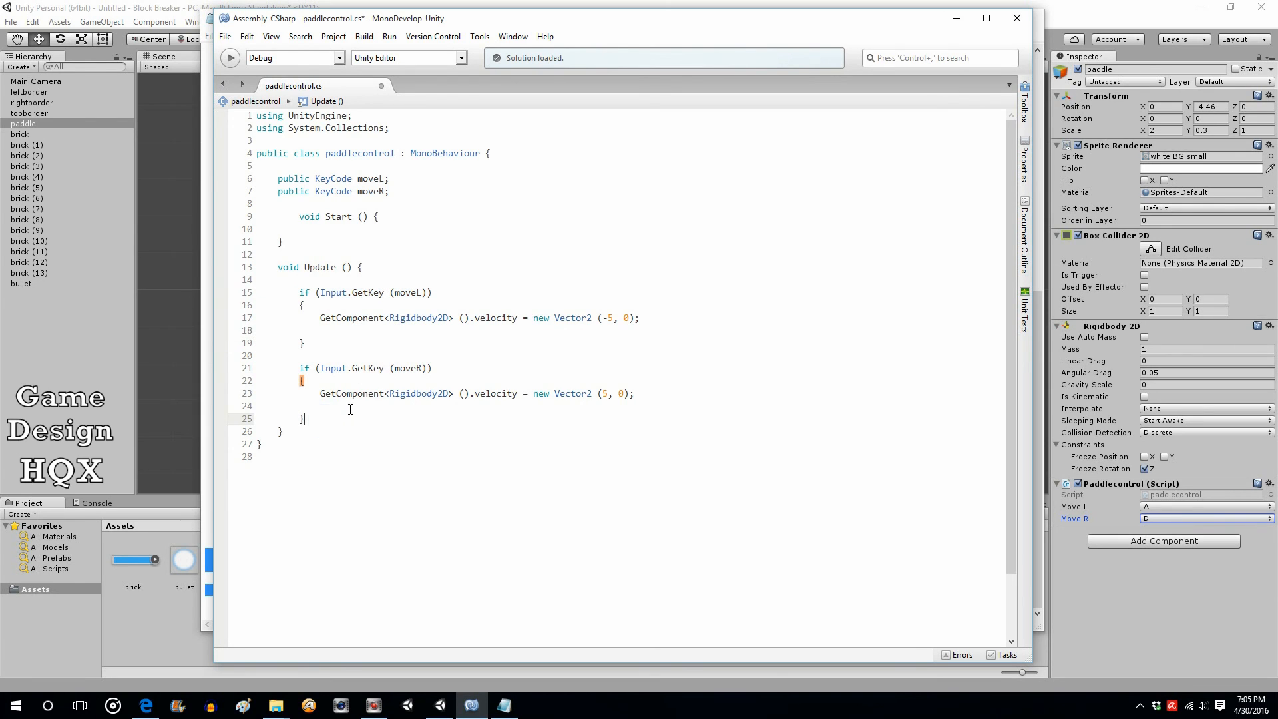
{"action": "key", "text": "Return"}
{"action": "key", "text": "Return"}
{"action": "key", "text": "ctrl+v"}
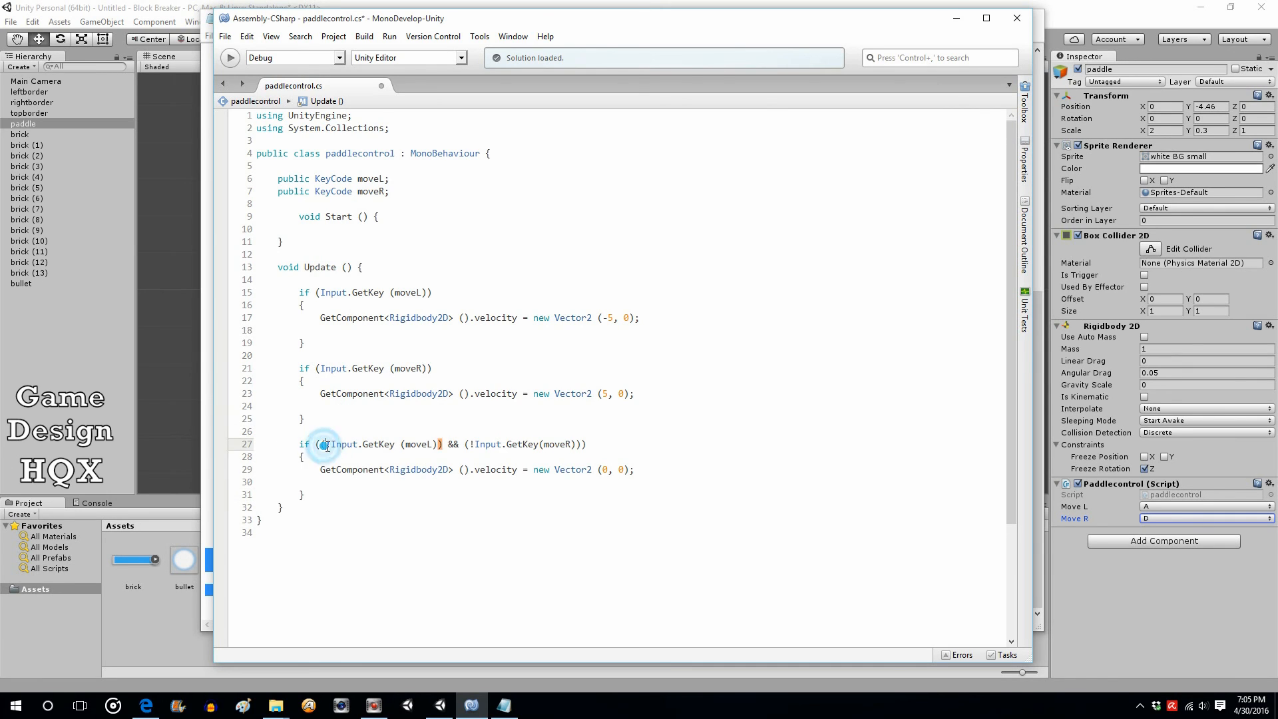
Examine the negated moveL and moveR conditions and the && joining them, comparing them with the plain moveR condition above.
{"action": "left_click_drag", "start_coordinate": [325, 444], "coordinate": [443, 440]}
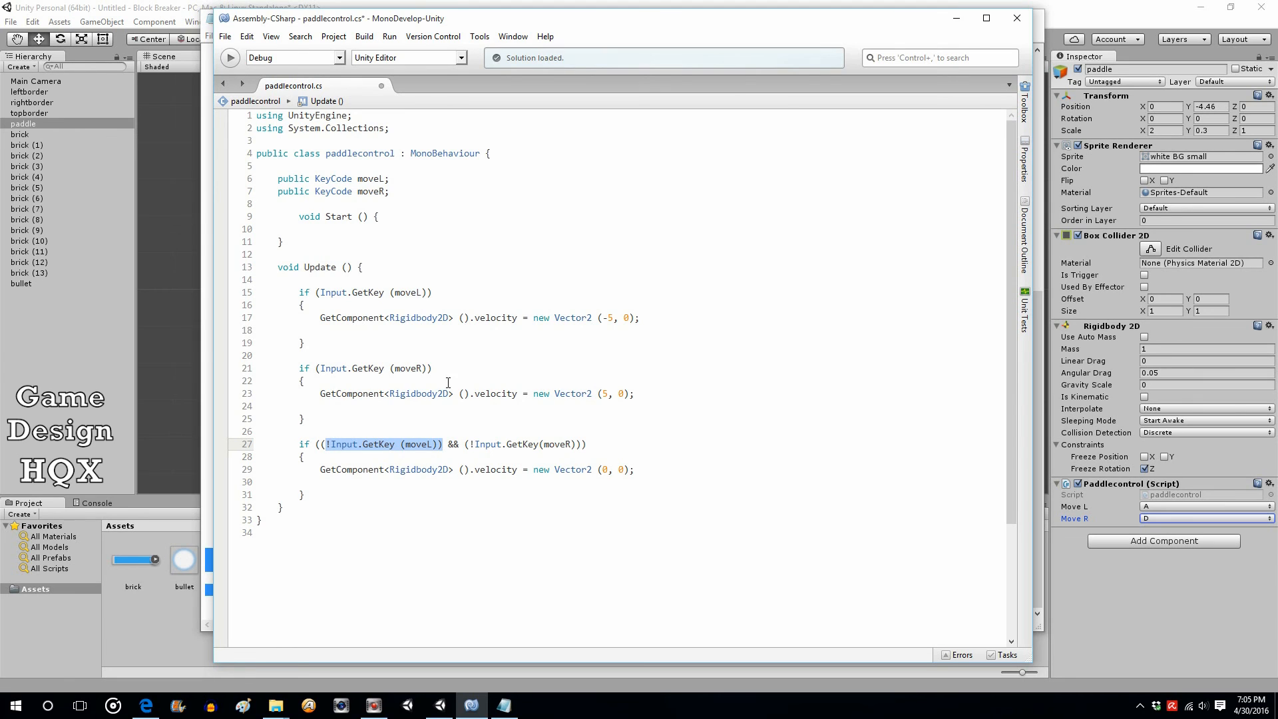
{"action": "left_click_drag", "start_coordinate": [439, 369], "coordinate": [314, 366]}
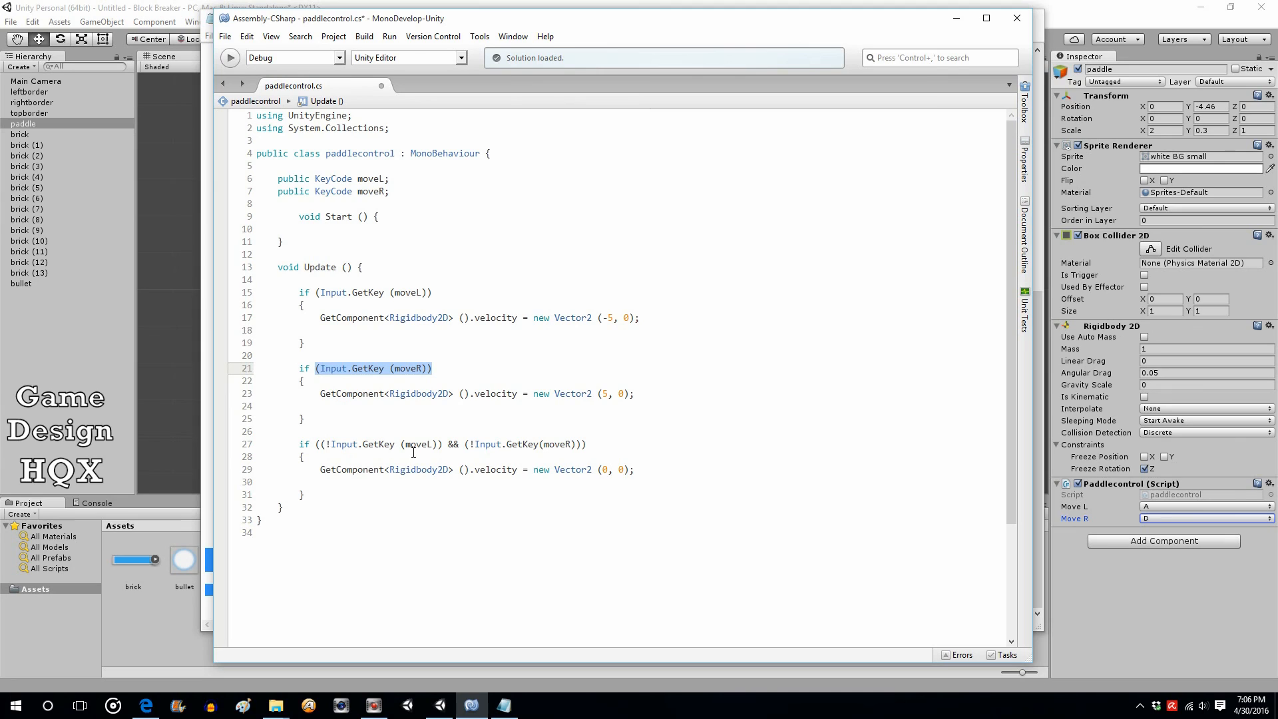
{"action": "left_click_drag", "start_coordinate": [442, 445], "coordinate": [322, 445]}
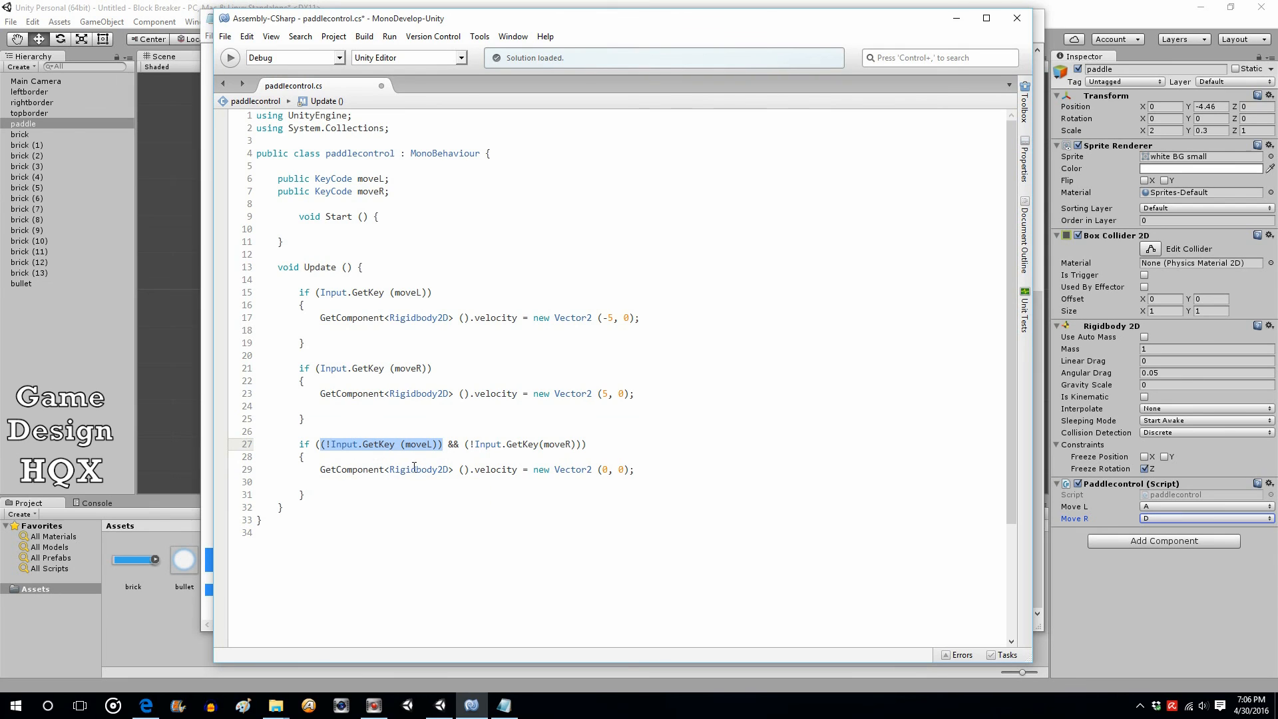
{"action": "double_click", "coordinate": [453, 445]}
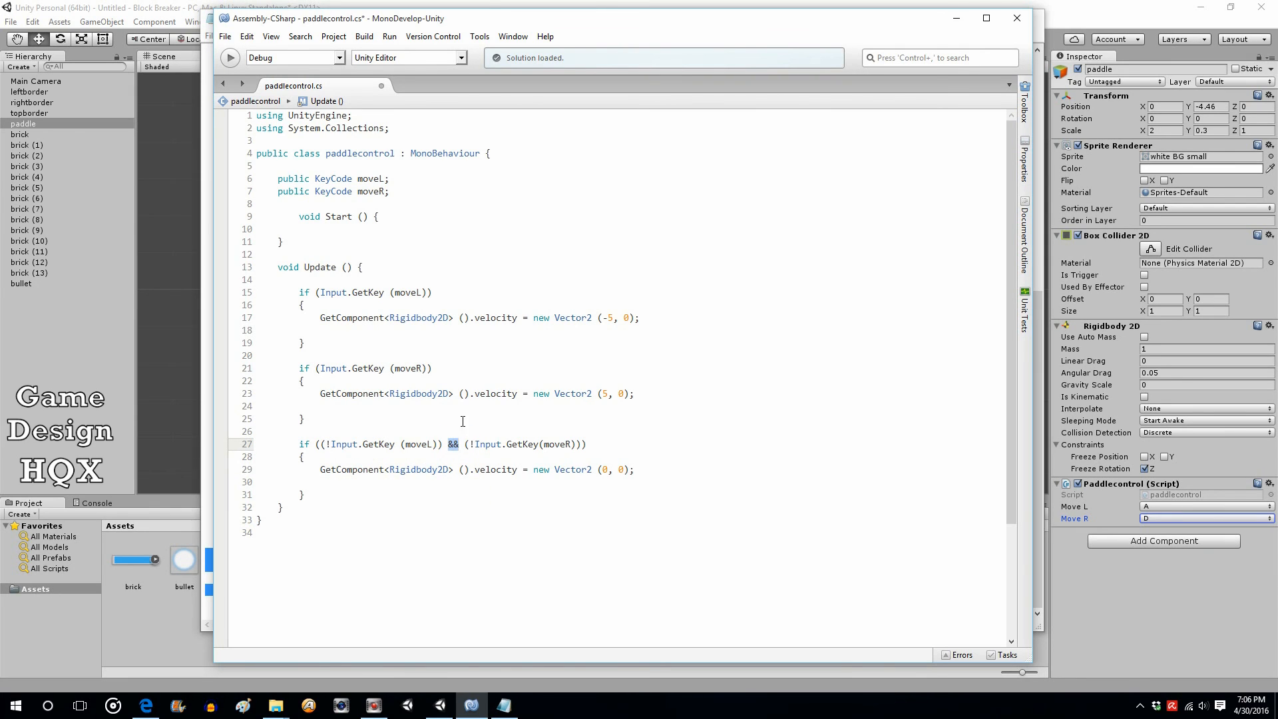
{"action": "left_click_drag", "start_coordinate": [469, 444], "coordinate": [581, 449]}
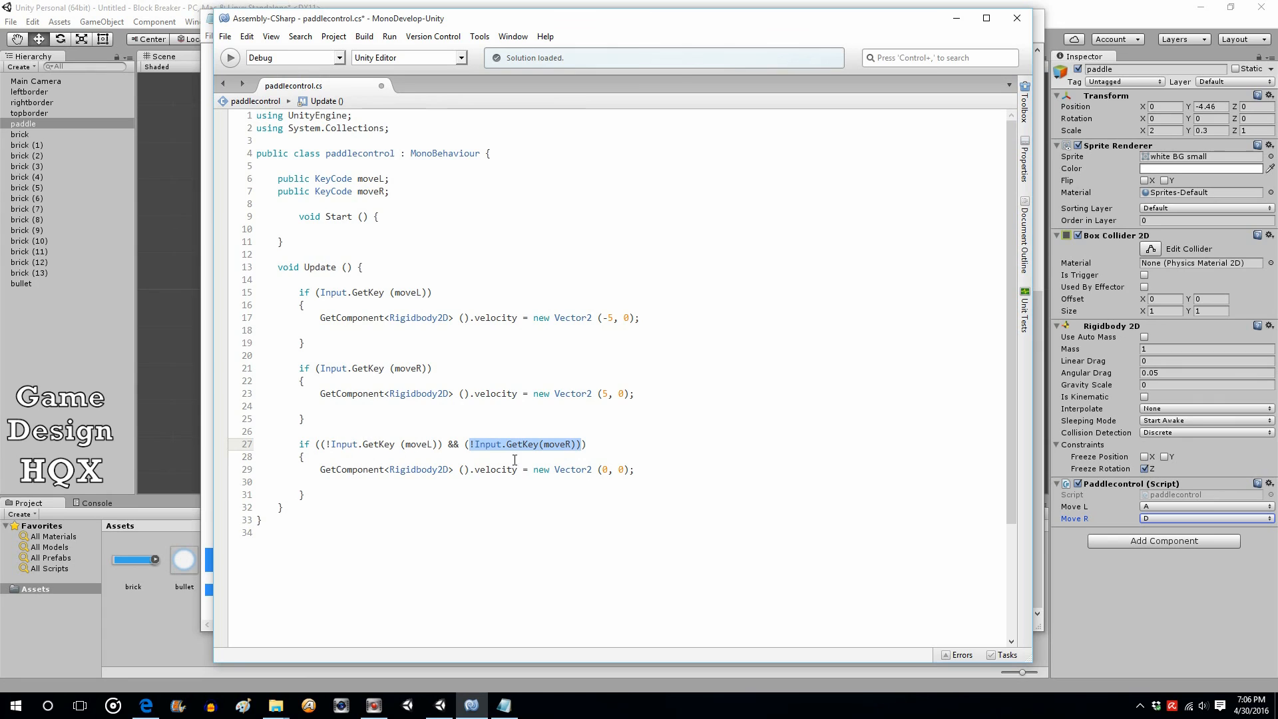
{"action": "left_click", "coordinate": [616, 444]}
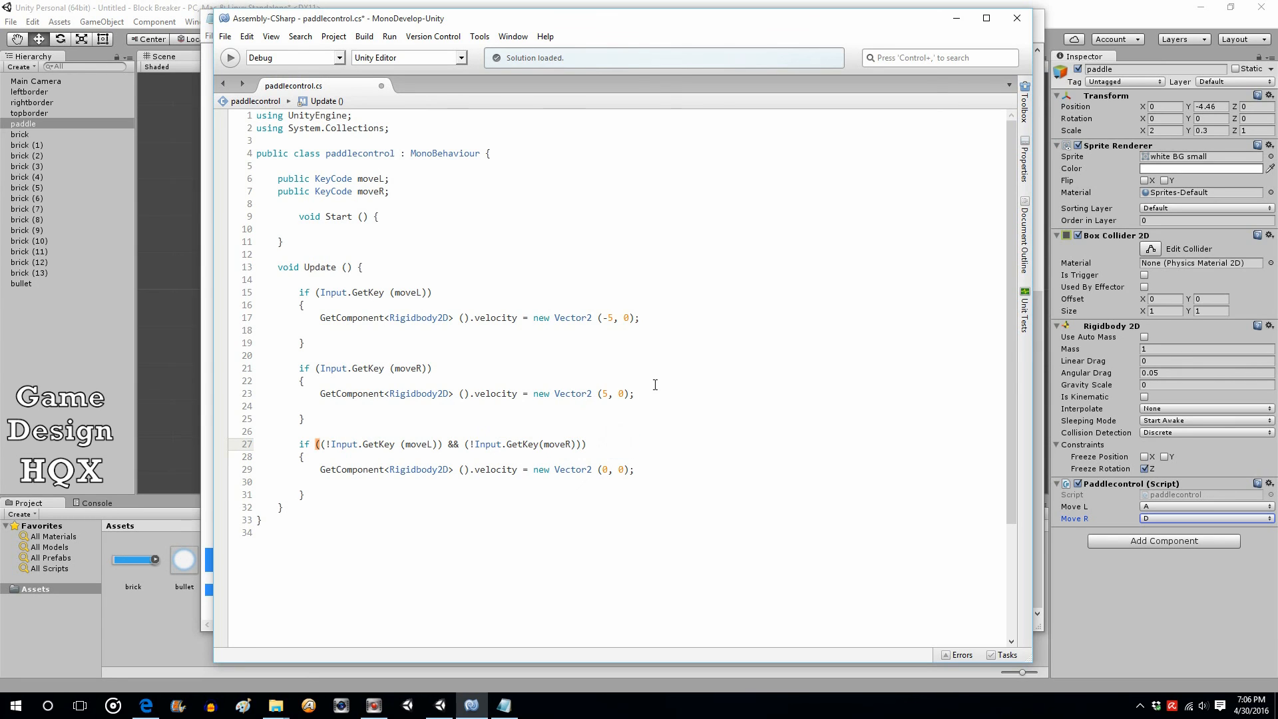
Examine the outer parentheses that enclose the whole combined key condition.
{"action": "left_click", "coordinate": [319, 444]}
{"action": "key", "text": "Right"}
{"action": "left_click", "coordinate": [317, 444]}
{"action": "left_click", "coordinate": [316, 444]}
{"action": "left_click_drag", "start_coordinate": [316, 444], "coordinate": [471, 457]}
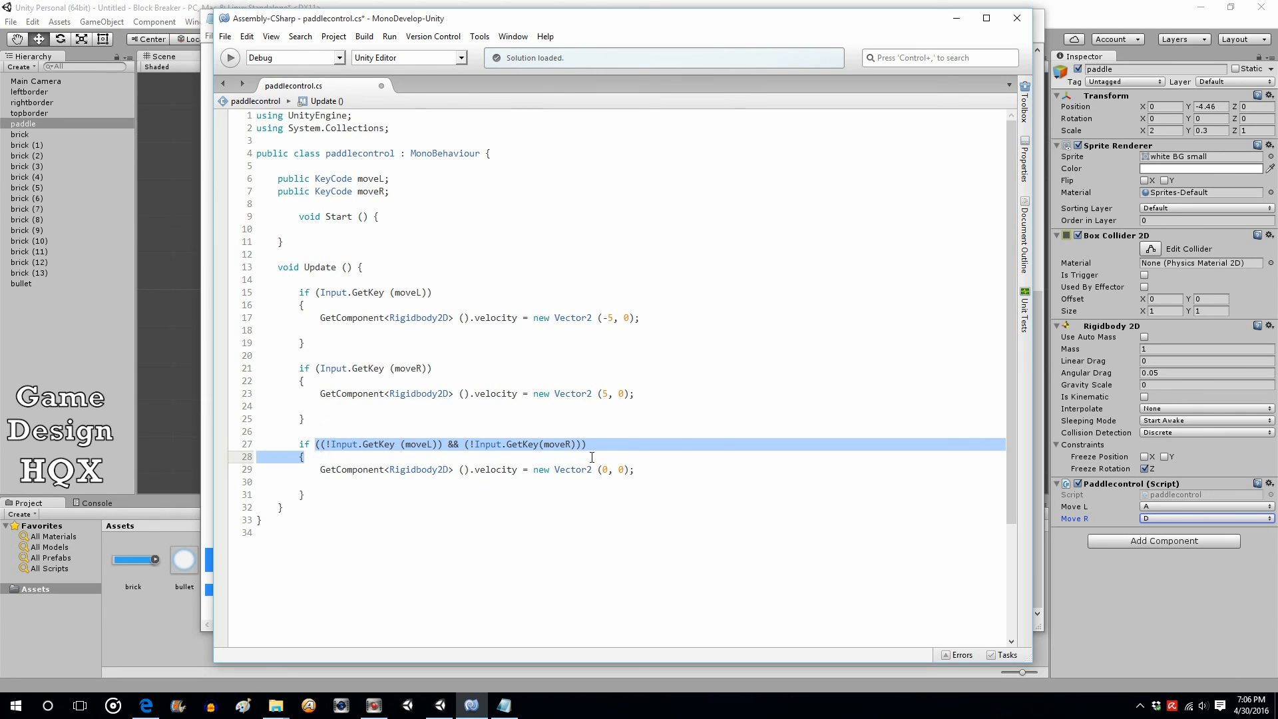
{"action": "left_click_drag", "start_coordinate": [592, 457], "coordinate": [608, 444]}
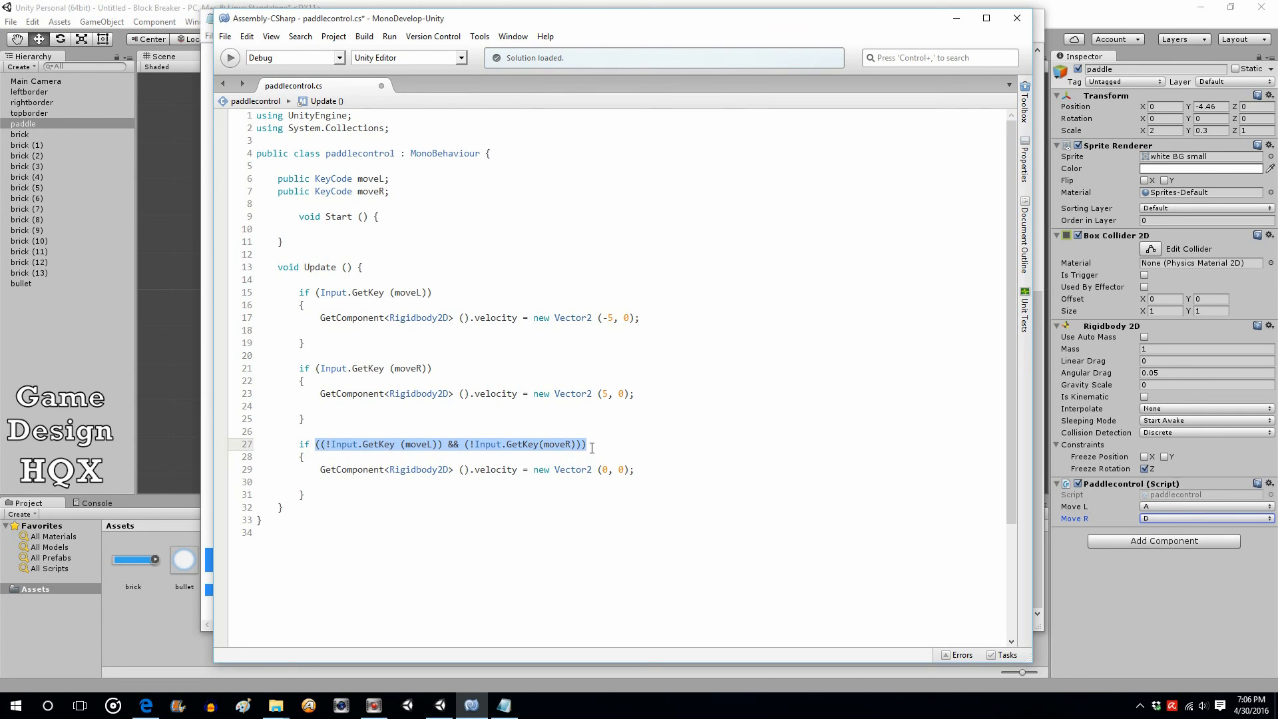
{"action": "left_click", "coordinate": [594, 444]}
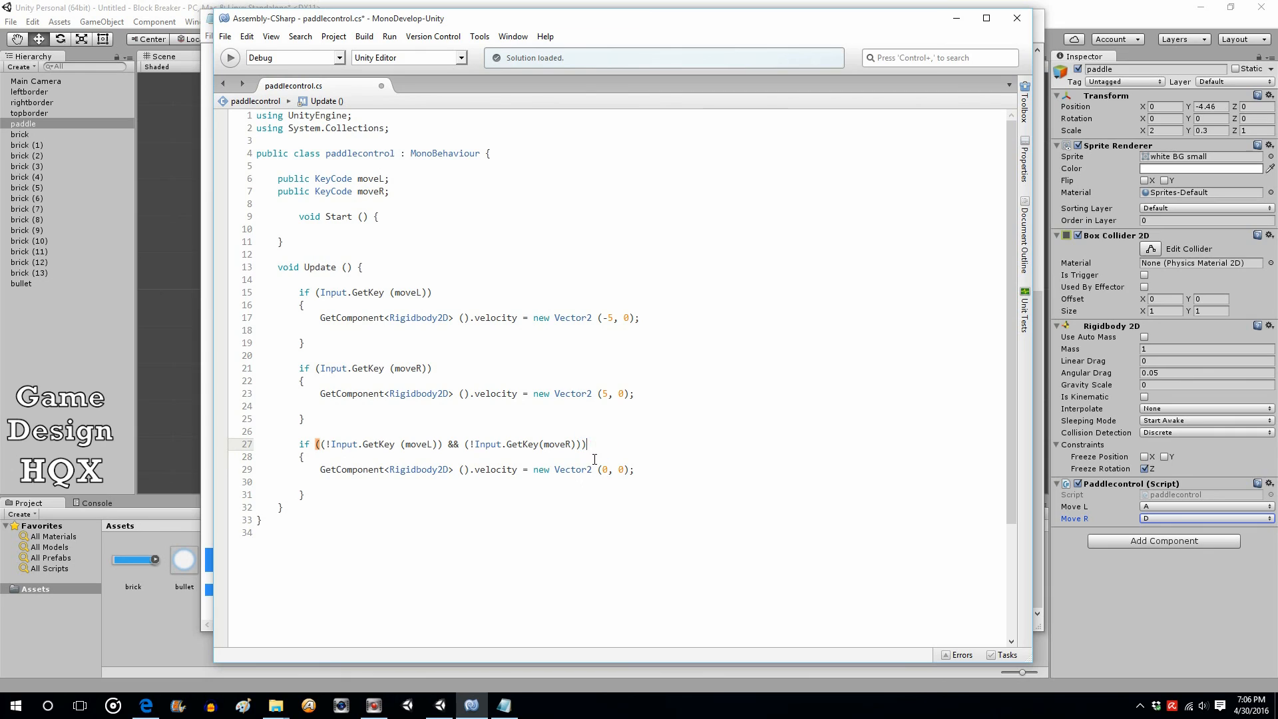
{"action": "key", "text": "BackSpace"}
Review the inner parentheses of both negated key checks, the full condition, and the Vector2 (0, 0) velocity in its block.
{"action": "left_click_drag", "start_coordinate": [466, 444], "coordinate": [581, 444]}
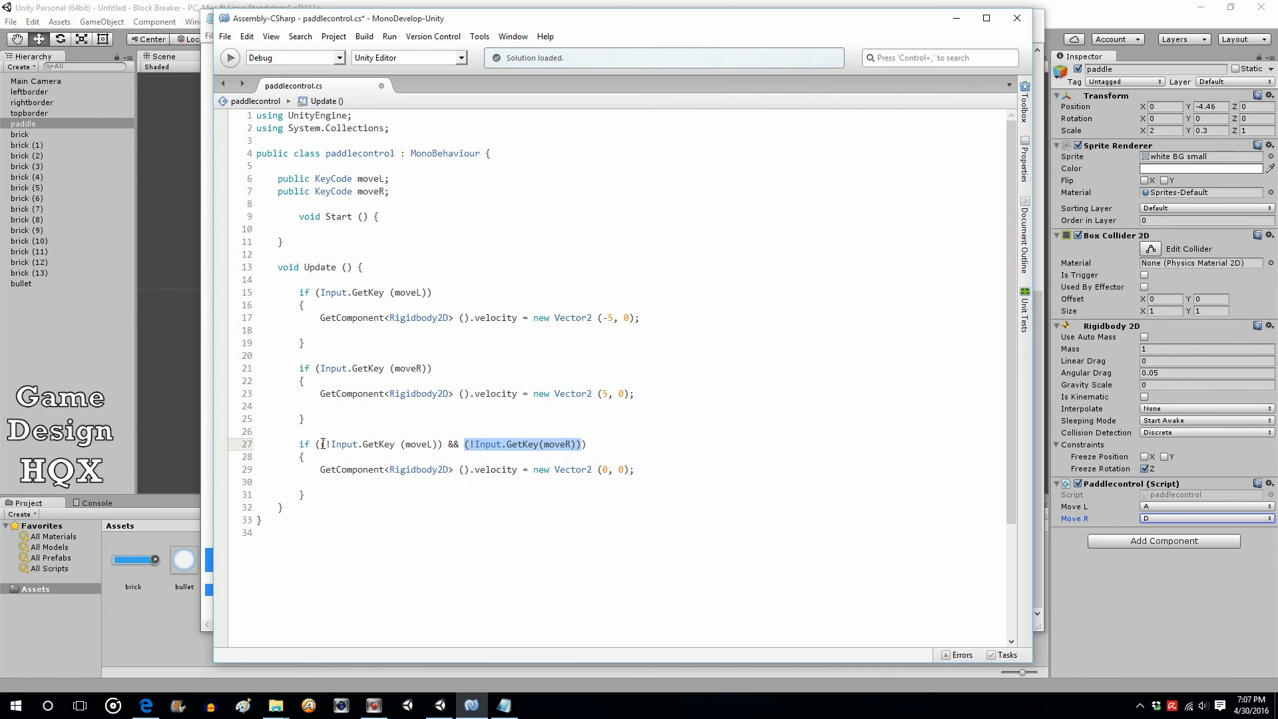
{"action": "left_click_drag", "start_coordinate": [321, 444], "coordinate": [442, 444]}
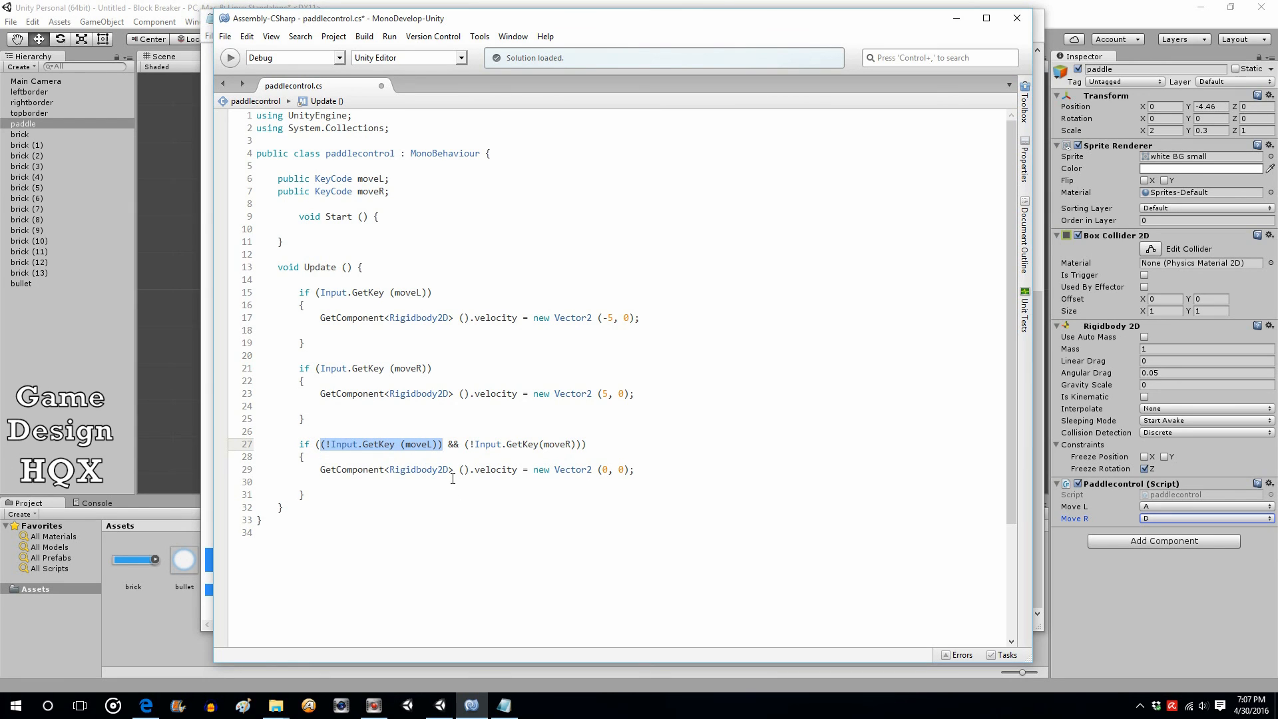
{"action": "left_click", "coordinate": [455, 444]}
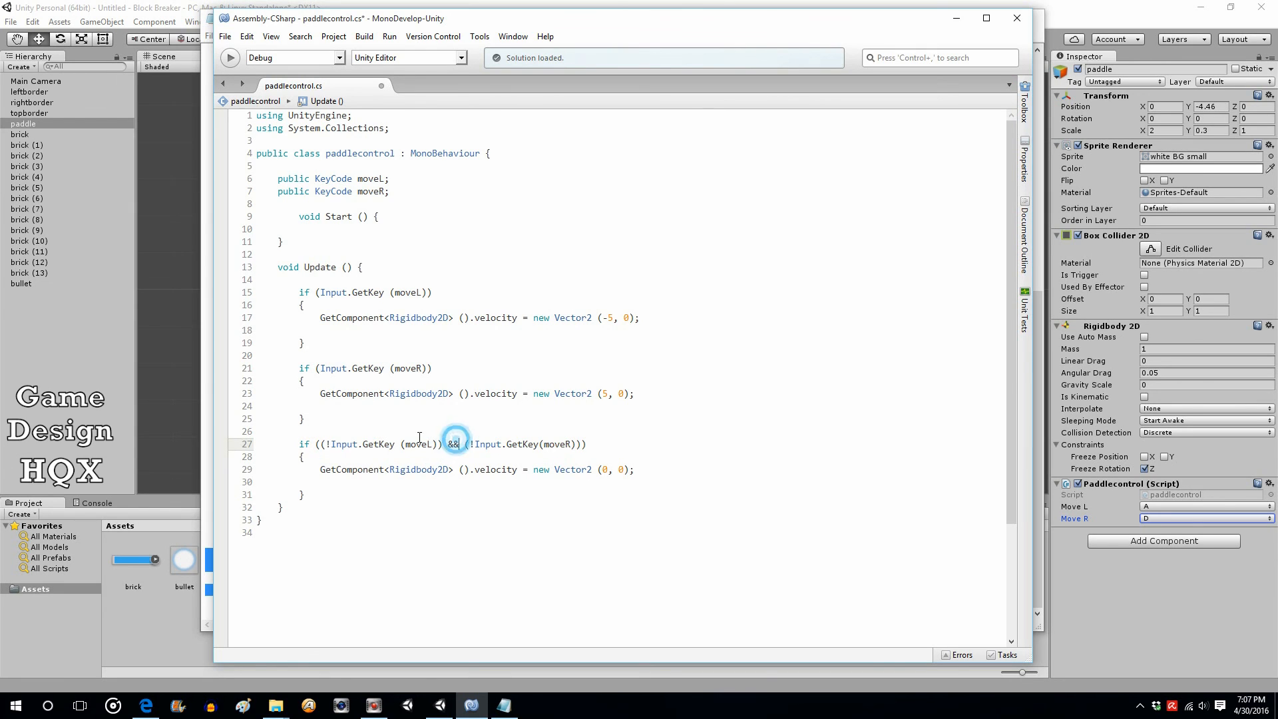
{"action": "left_click_drag", "start_coordinate": [401, 444], "coordinate": [439, 446]}
{"action": "left_click", "coordinate": [618, 440]}
{"action": "left_click_drag", "start_coordinate": [315, 444], "coordinate": [599, 449]}
{"action": "left_click", "coordinate": [568, 485]}
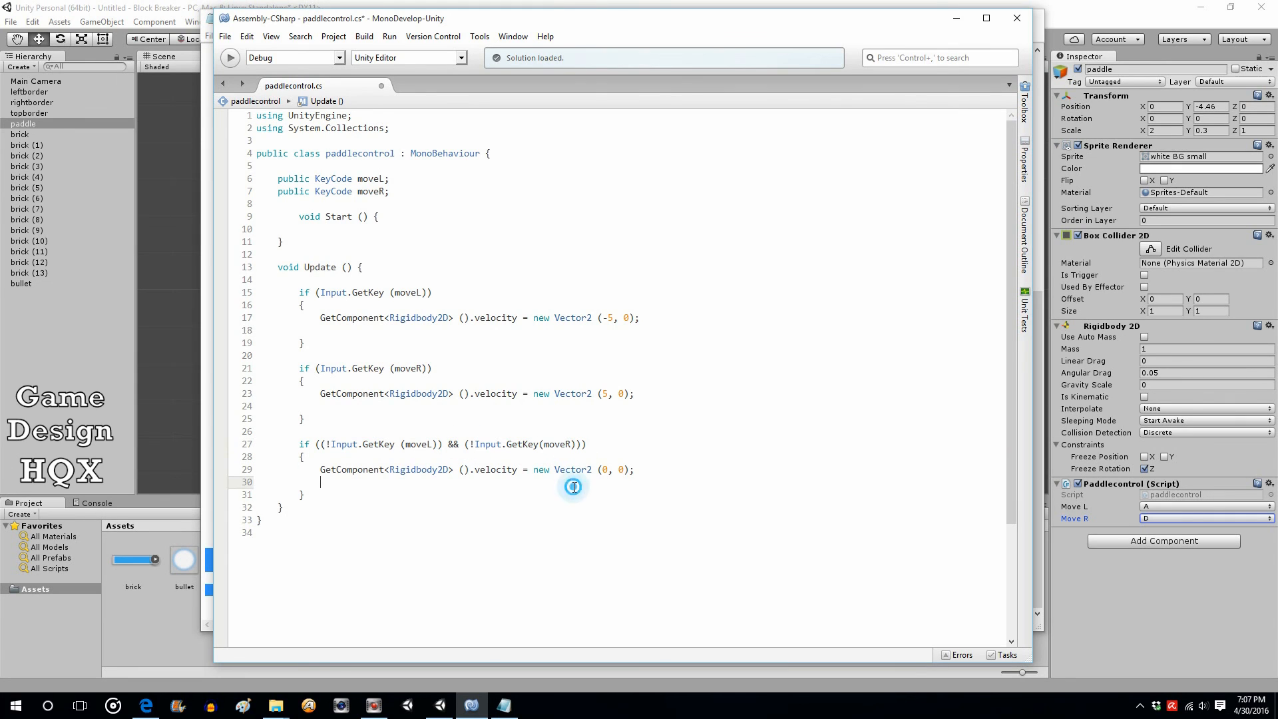
{"action": "double_click", "coordinate": [604, 469]}
{"action": "left_click", "coordinate": [613, 469]}
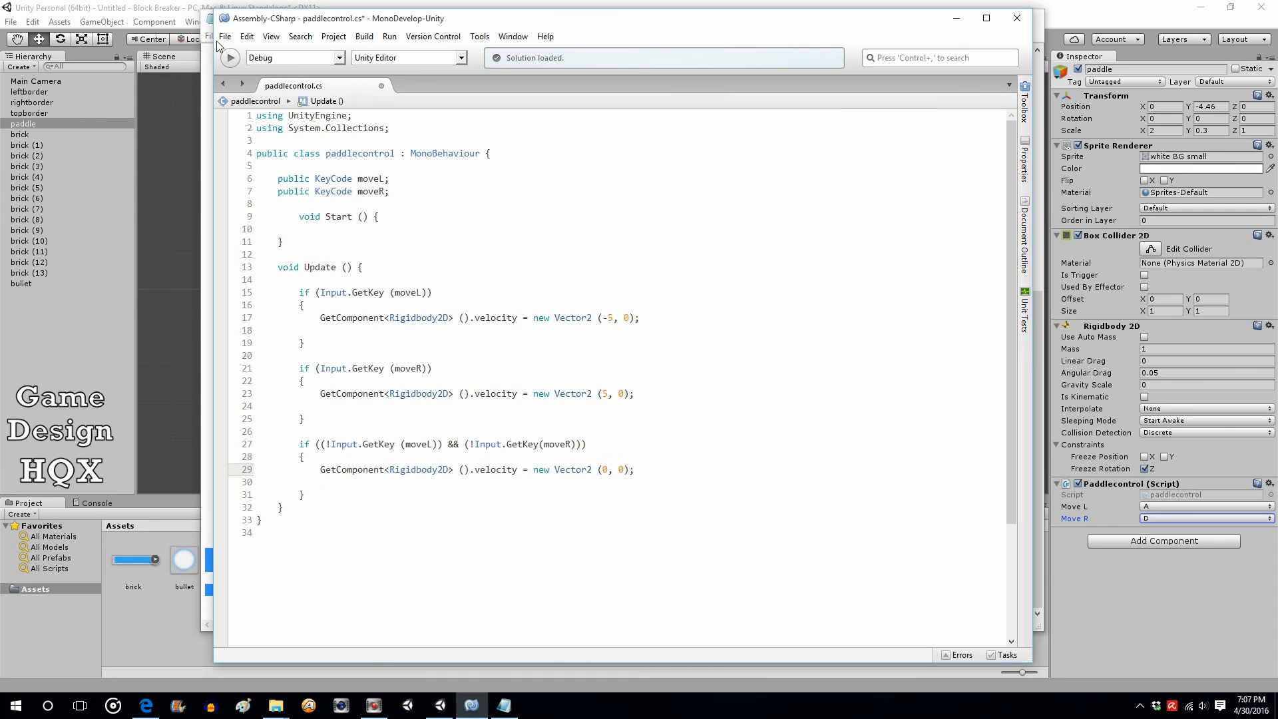
Save the paddlecontrol script and bring the Notepad notes back into view.
{"action": "left_click", "coordinate": [225, 36]}
{"action": "left_click", "coordinate": [246, 92]}
{"action": "left_click_drag", "start_coordinate": [299, 444], "coordinate": [596, 449]}
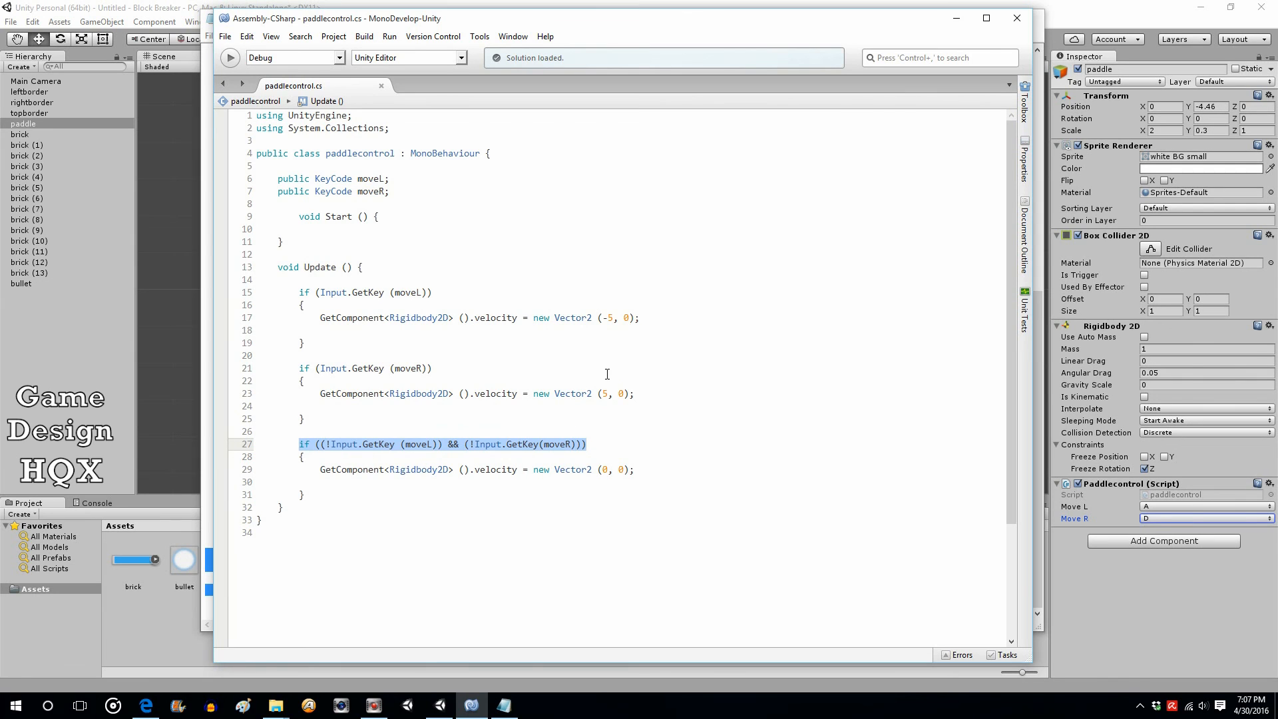
{"action": "left_click", "coordinate": [504, 705]}
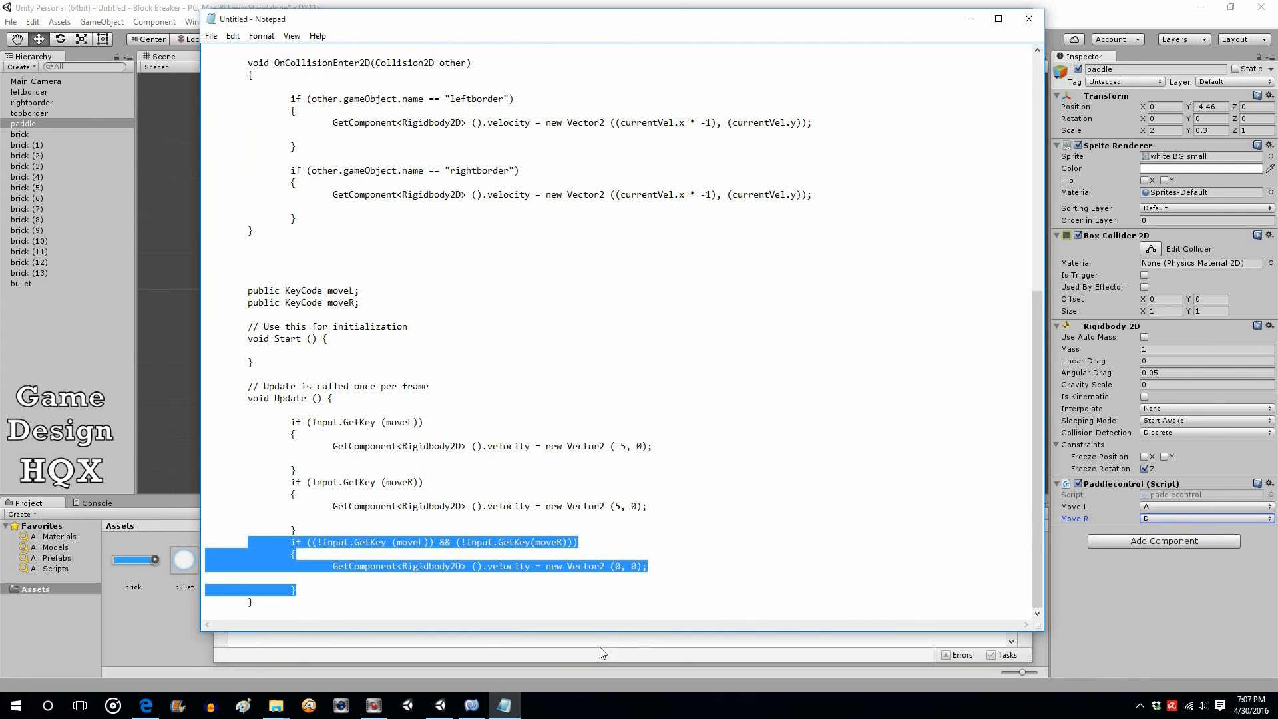
{"action": "left_click", "coordinate": [514, 593]}
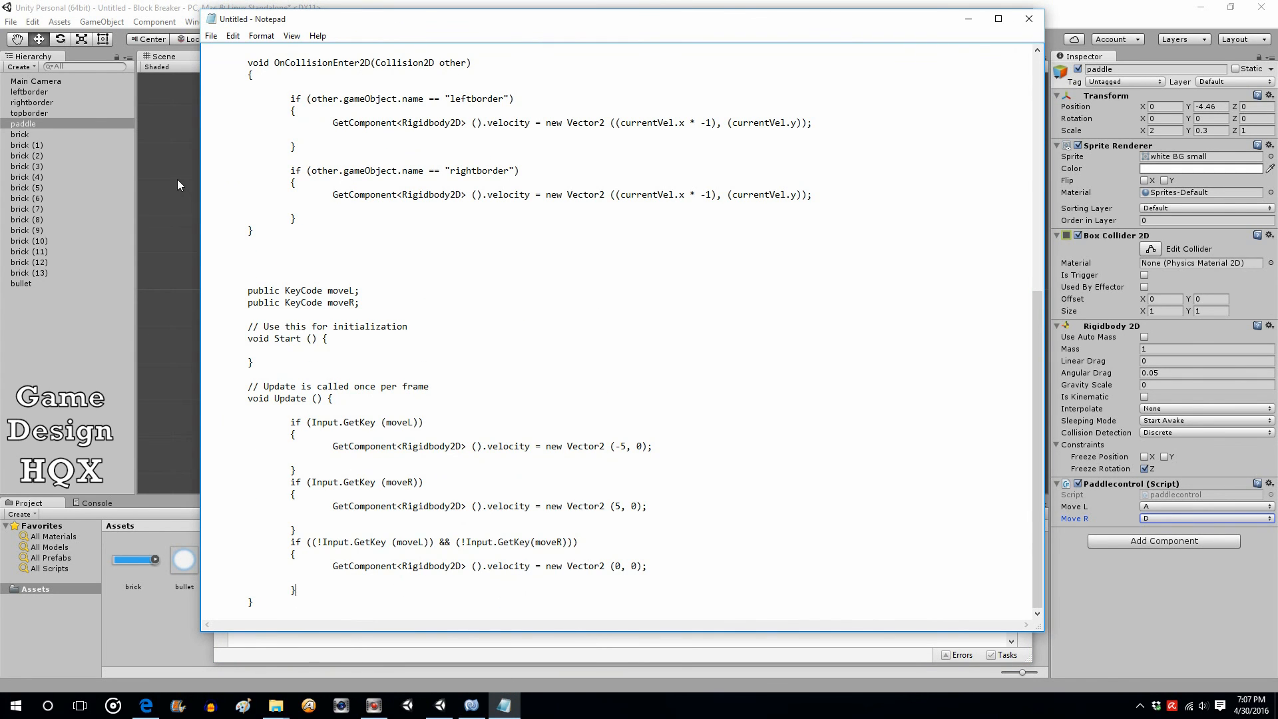
Switch to Unity, run the game and test moving the paddle left and right with the keyboard.
{"action": "left_click", "coordinate": [238, 235]}
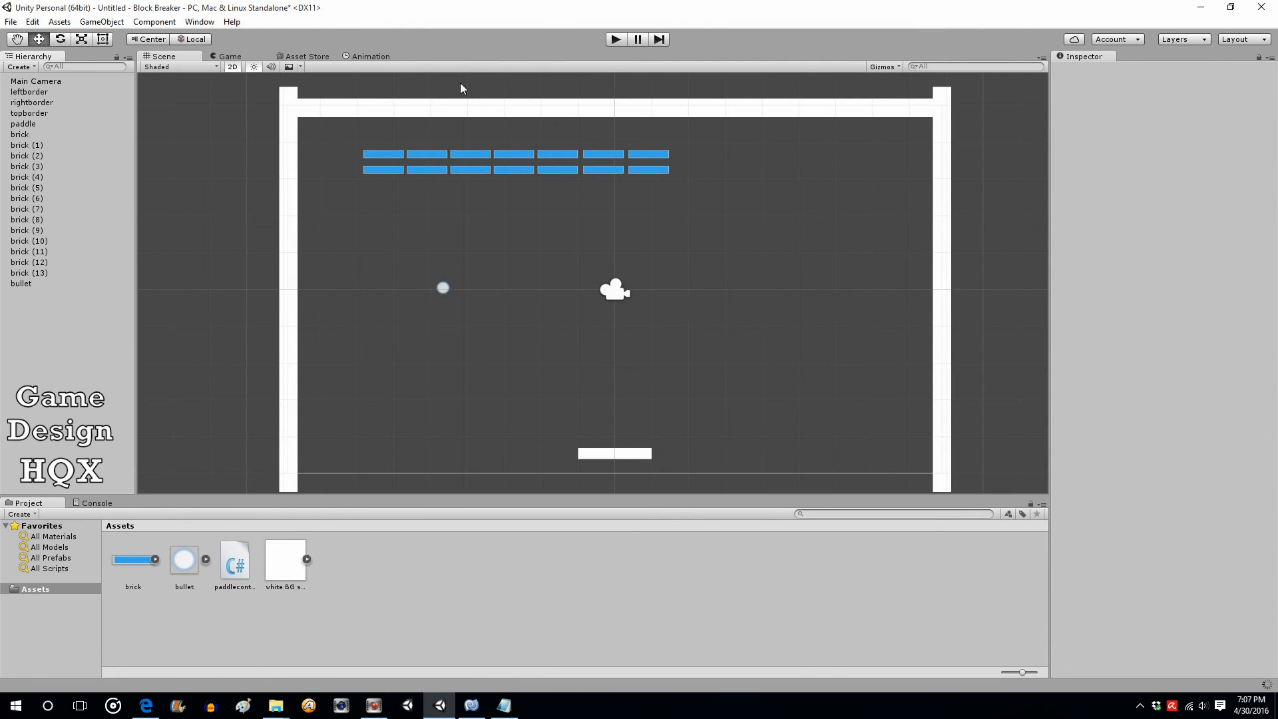
{"action": "left_click", "coordinate": [618, 38]}
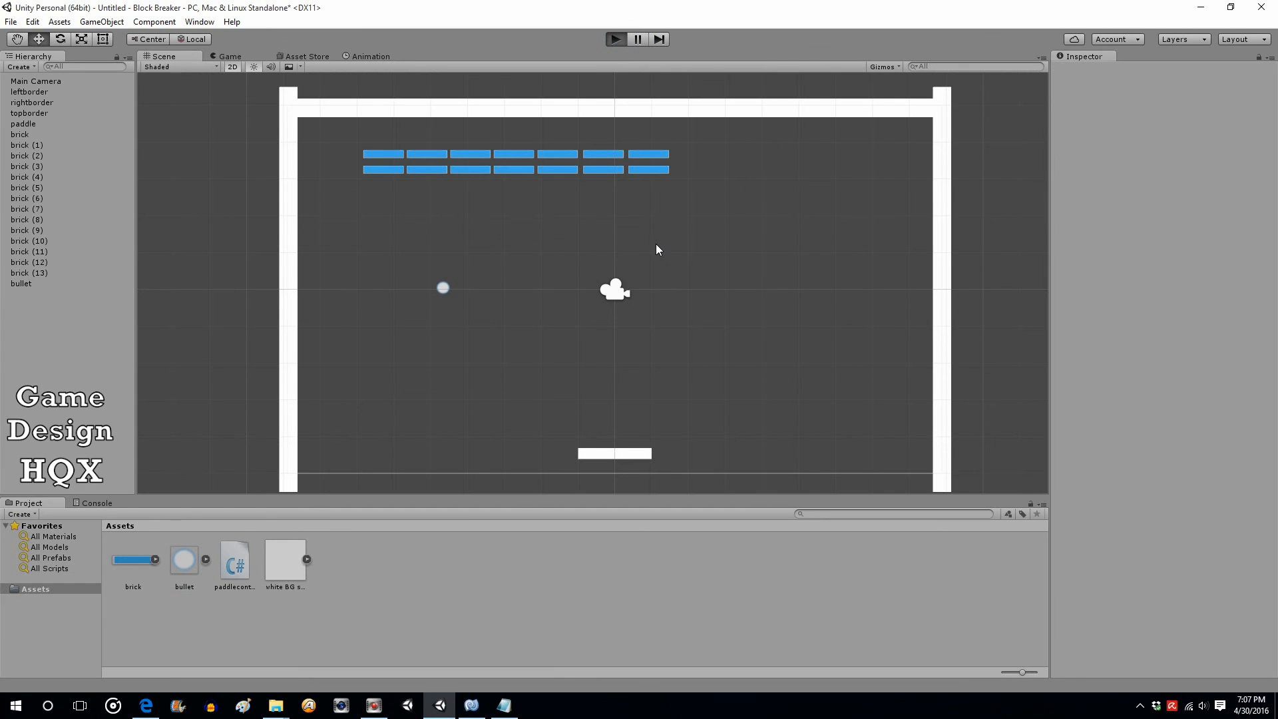
{"action": "key", "text": "Left"}
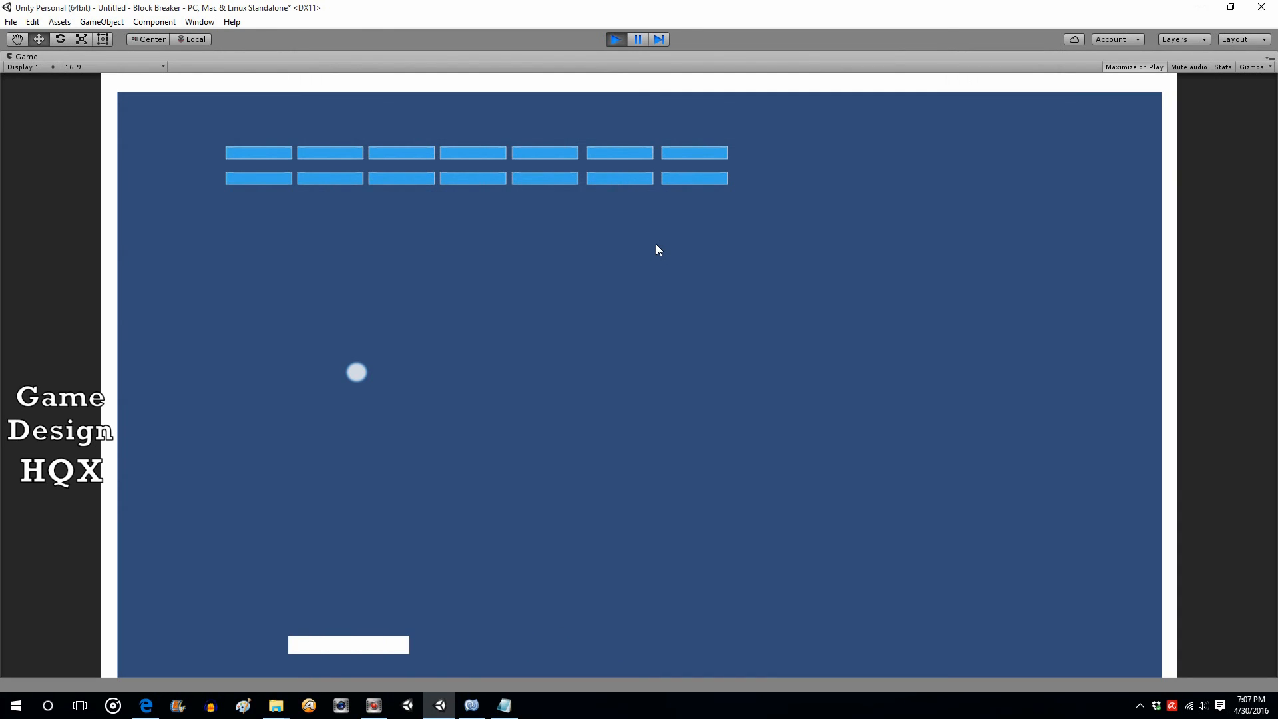
{"action": "key", "text": "Left"}
{"action": "key", "text": "Right"}
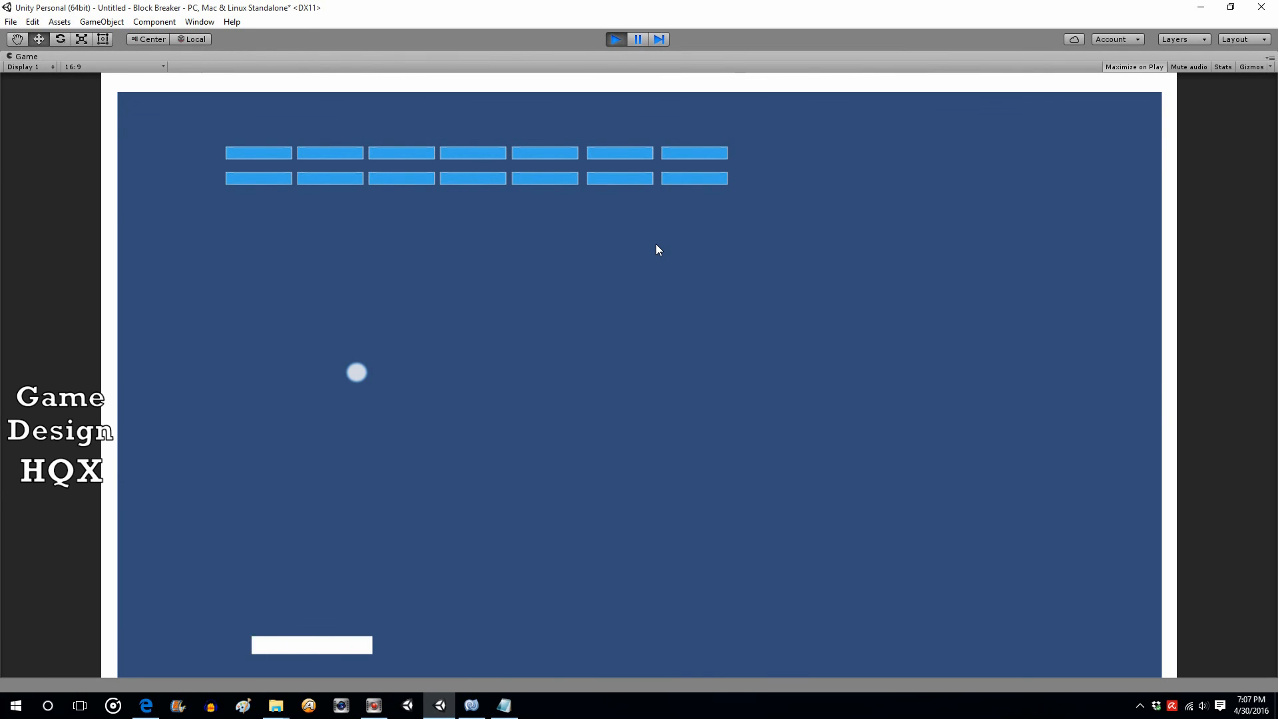
{"action": "key", "text": "Right"}
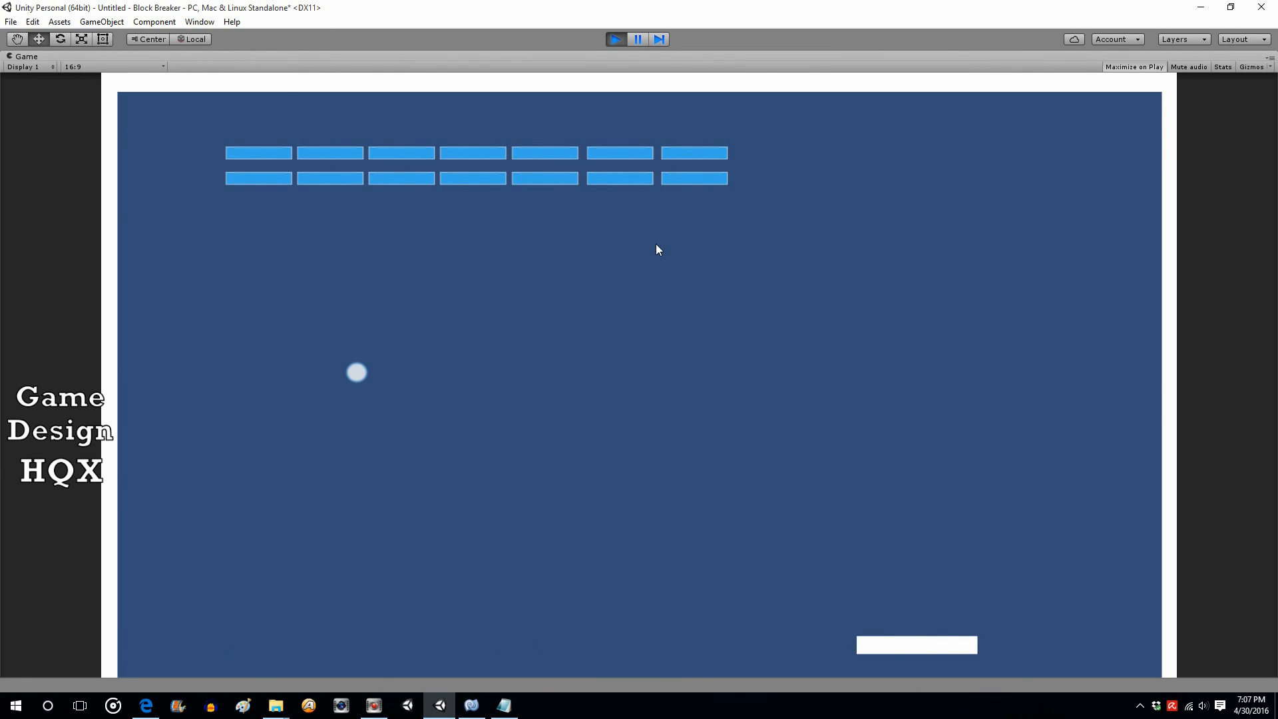